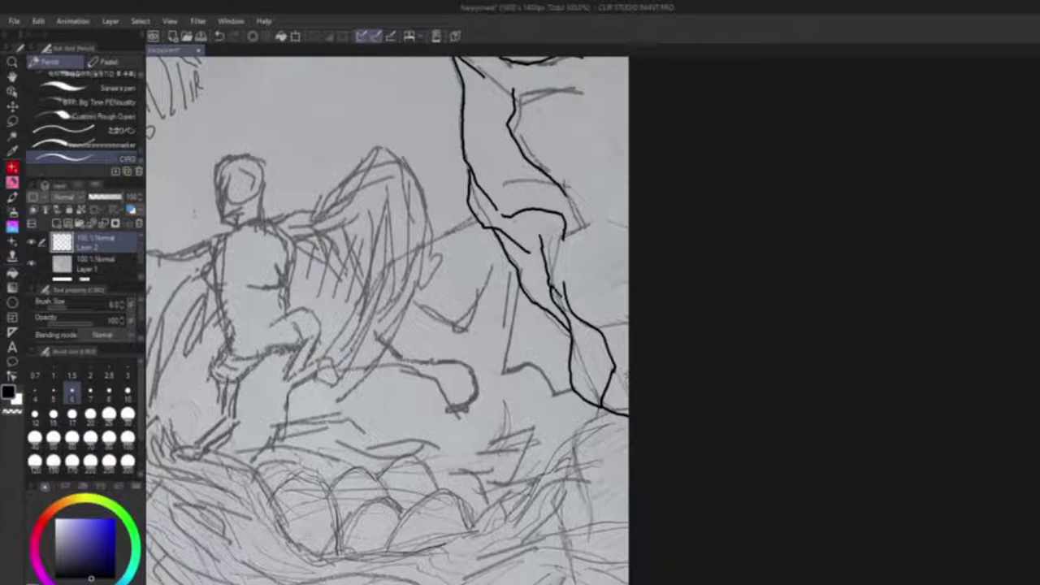
Ink the lower continuation of the cliff edge on the drawing's right side with its forked crack, and hide the Layer 1 sketch.
drag(559, 365, 564, 338)
mouse_move(605, 287)
mouse_down()
mouse_move(563, 355)
mouse_move(567, 413)
mouse_up()
drag(579, 328, 591, 400)
key(ctrl+z)
mouse_move(424, 91)
mouse_down()
mouse_move(576, 399)
mouse_move(610, 438)
mouse_up()
drag(681, 227, 656, 188)
drag(754, 188, 802, 280)
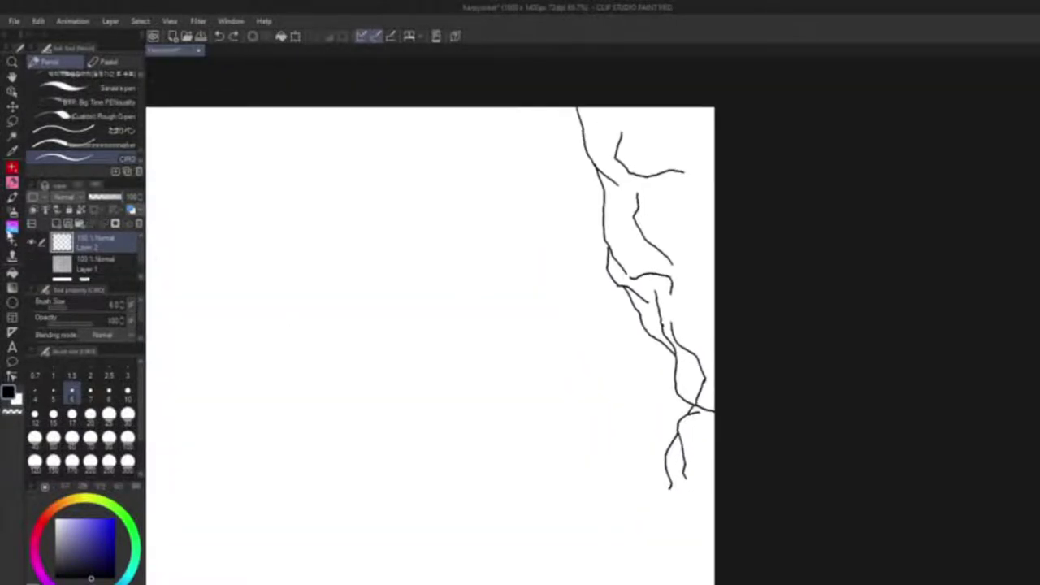
Erase the inner contour lines of the cliff face, keeping its outer edge, and return to the inking pencil.
key(e)
drag(658, 314, 698, 366)
mouse_move(617, 134)
mouse_down()
mouse_move(620, 163)
mouse_move(675, 267)
mouse_up()
click(12, 197)
drag(618, 184, 659, 220)
key(ctrl+z)
drag(619, 185, 668, 169)
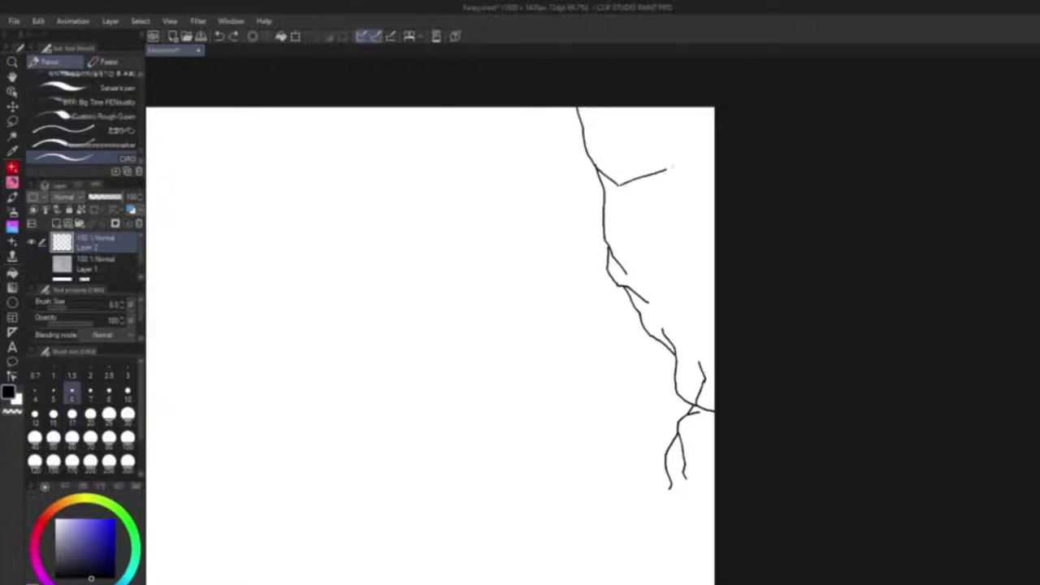
drag(614, 251, 672, 216)
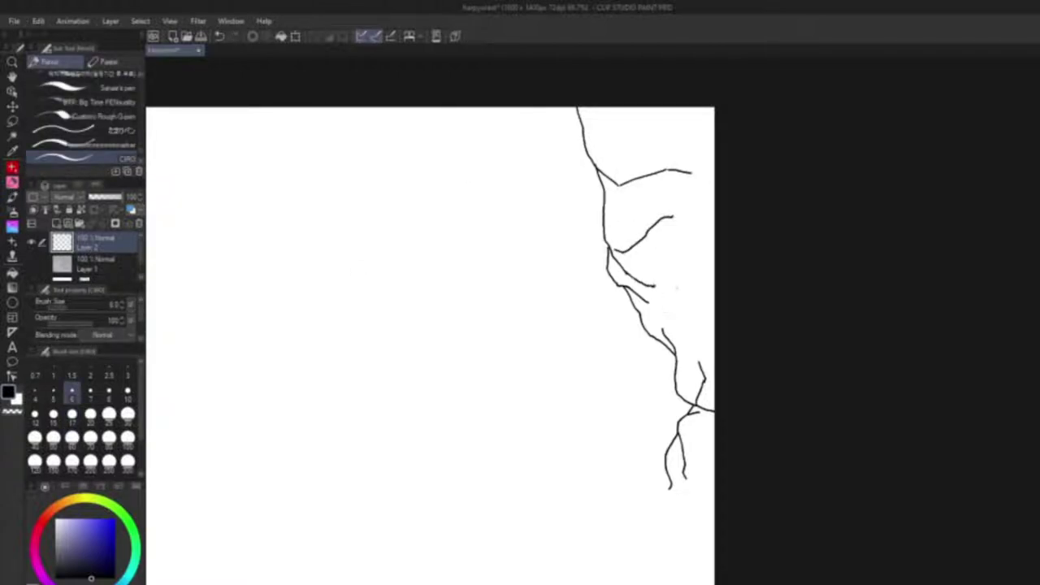
key(ctrl+z)
key(ctrl+z)
key(ctrl+z)
mouse_move(617, 185)
mouse_down()
mouse_move(643, 194)
mouse_move(687, 169)
mouse_up()
key(ctrl+z)
key(ctrl+z)
drag(628, 277, 708, 297)
mouse_move(653, 264)
mouse_down()
mouse_move(709, 238)
mouse_move(715, 260)
mouse_move(703, 225)
mouse_move(677, 205)
mouse_move(671, 264)
mouse_move(715, 354)
mouse_up()
key(ctrl+z)
key(ctrl+z)
key(ctrl+z)
key(ctrl+z)
key(ctrl+z)
key(ctrl+z)
key(ctrl+z)
key(ctrl+z)
Ink new inner contour lines along the upper part of the cliff, inside its outer edge.
drag(693, 248, 714, 352)
drag(649, 260, 691, 306)
key(ctrl+z)
drag(656, 276, 690, 306)
drag(645, 106, 714, 220)
drag(662, 155, 586, 107)
Show the Layer 1 sketch again and ink the left edge and short creases of the foreground rock at the bottom.
mouse_move(563, 486)
mouse_down()
mouse_move(621, 422)
mouse_move(550, 448)
mouse_up()
click(32, 263)
drag(496, 488, 549, 405)
mouse_move(391, 516)
mouse_down()
mouse_move(446, 447)
mouse_move(475, 451)
mouse_up()
drag(430, 467, 460, 477)
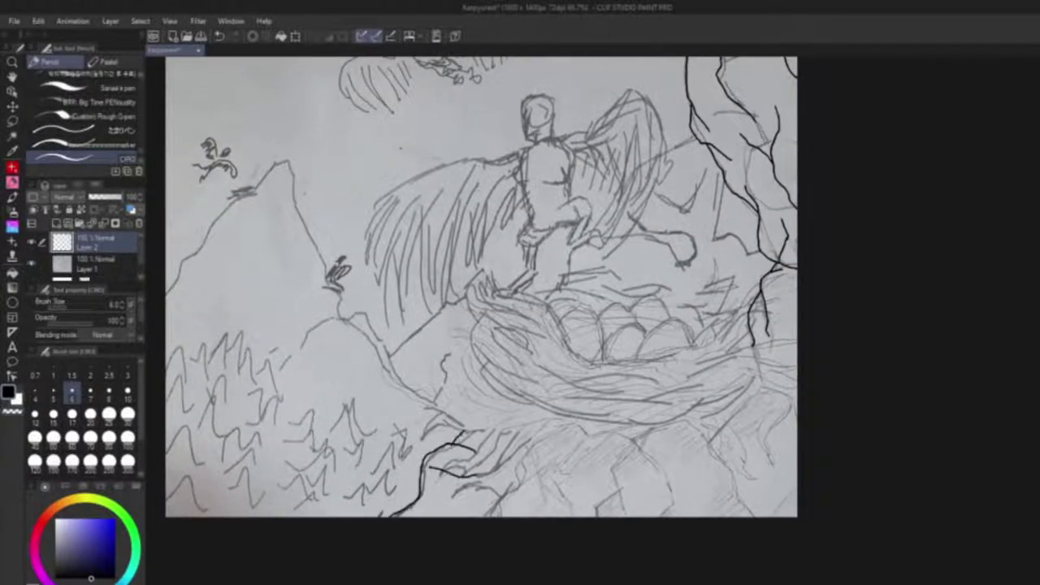
key(ctrl+z)
drag(475, 375, 466, 429)
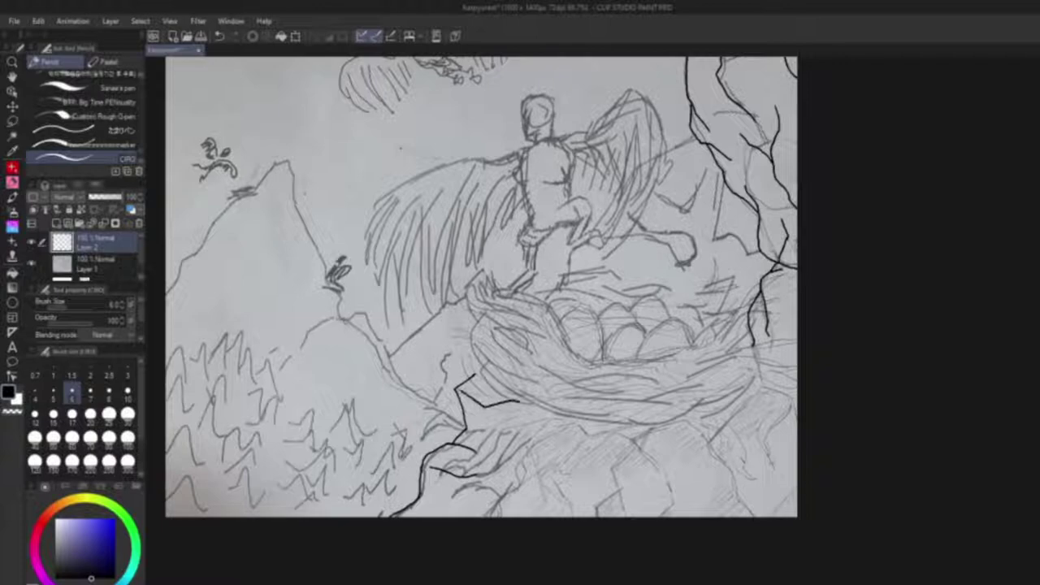
key(ctrl+z)
key(ctrl+z)
key(ctrl+z)
Ink a cluster of round boulders below the nest's left side and the foreground rock outlines beneath them.
mouse_move(494, 383)
mouse_down()
mouse_move(469, 428)
mouse_move(489, 385)
mouse_up()
mouse_move(491, 446)
mouse_down()
mouse_move(517, 419)
mouse_move(476, 431)
mouse_up()
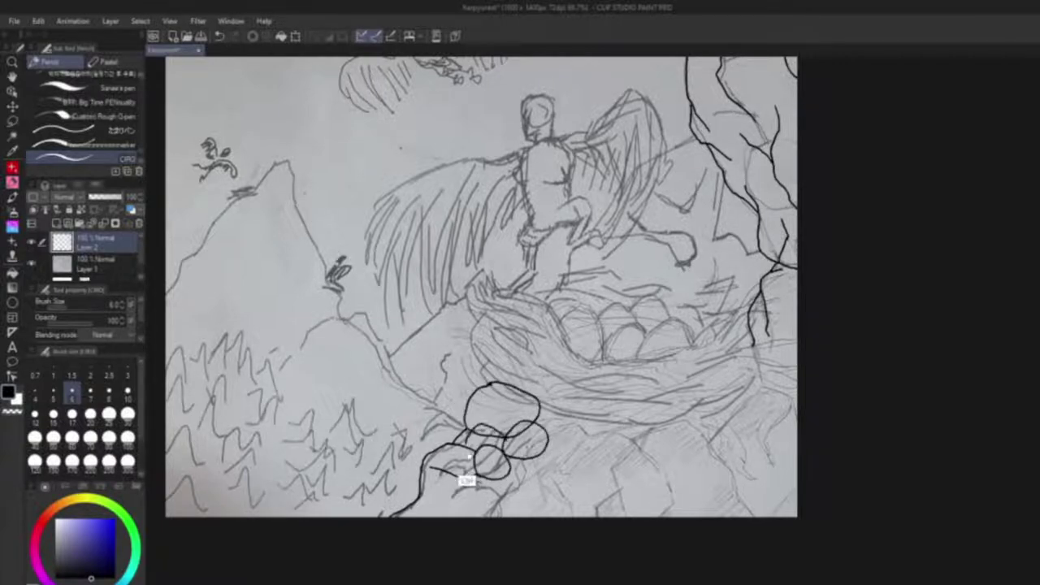
mouse_move(548, 429)
mouse_down()
mouse_move(617, 434)
mouse_move(671, 512)
mouse_up()
key(ctrl+z)
mouse_move(632, 453)
mouse_down()
mouse_move(535, 490)
mouse_move(445, 492)
mouse_up()
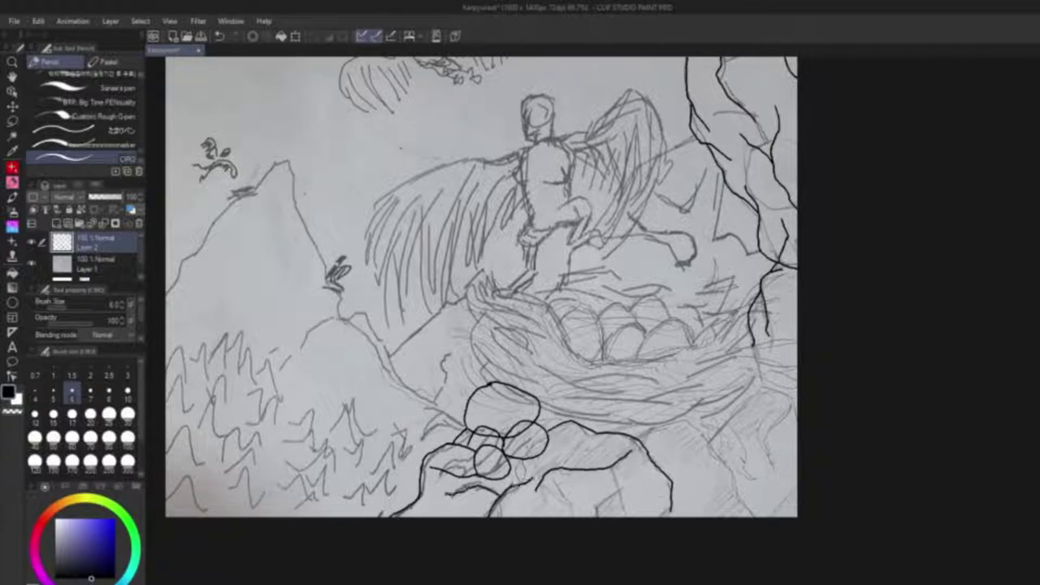
Ink the rock edges in the drawing's lower-right corner and extend the cliff crack down to them.
drag(654, 433, 757, 509)
key(ctrl+z)
drag(705, 429, 797, 399)
key(ctrl+z)
drag(753, 345, 718, 419)
Ink more round boulders of varied sizes along the rock ledge beneath the nest, up to the right-hand rock edge.
drag(612, 430, 647, 447)
key(ctrl+z)
mouse_move(538, 411)
mouse_down()
mouse_move(581, 422)
mouse_move(569, 416)
mouse_move(618, 412)
mouse_up()
key(ctrl+z)
key(ctrl+z)
mouse_move(684, 426)
mouse_down()
mouse_move(724, 435)
mouse_move(689, 416)
mouse_move(712, 459)
mouse_up()
key(ctrl+z)
drag(726, 441, 723, 466)
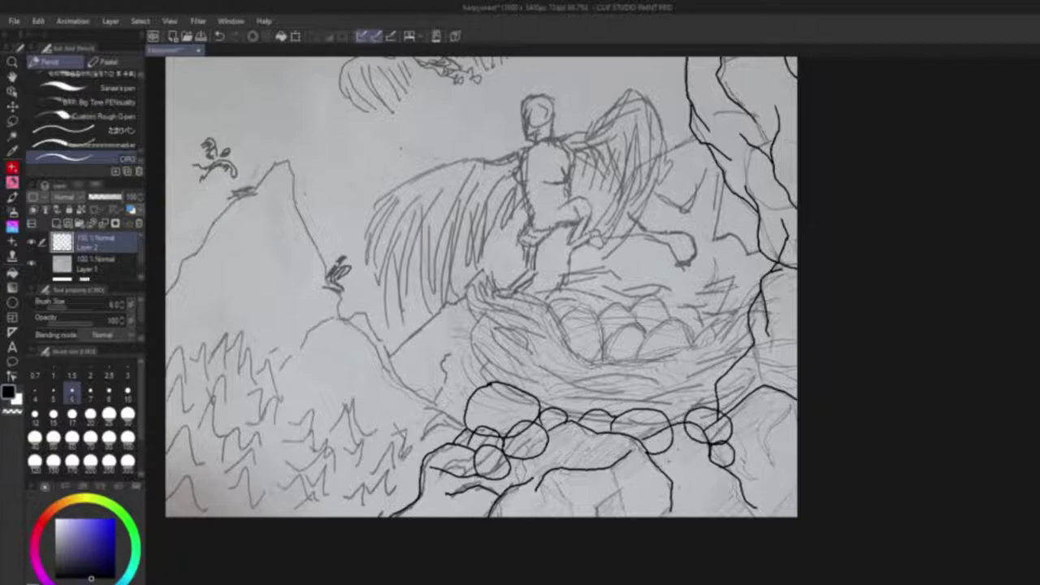
Erase the overlapping lines where the boulders cross each other and the rock, and return to the inking pencil.
key(e)
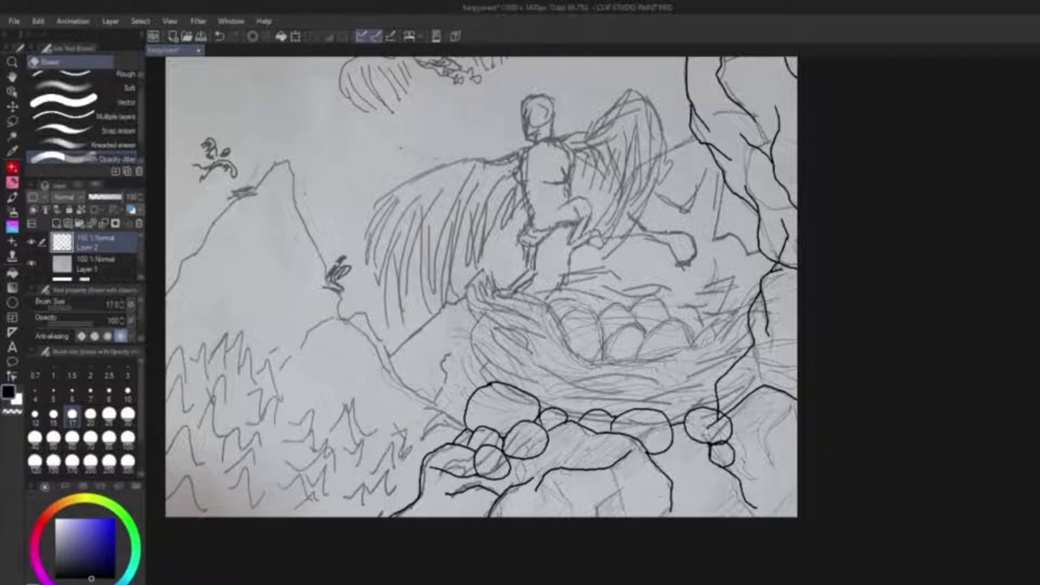
click(12, 185)
drag(387, 352, 432, 341)
drag(672, 456, 654, 484)
key(ctrl+z)
drag(594, 471, 637, 500)
key(ctrl+z)
key(ctrl+z)
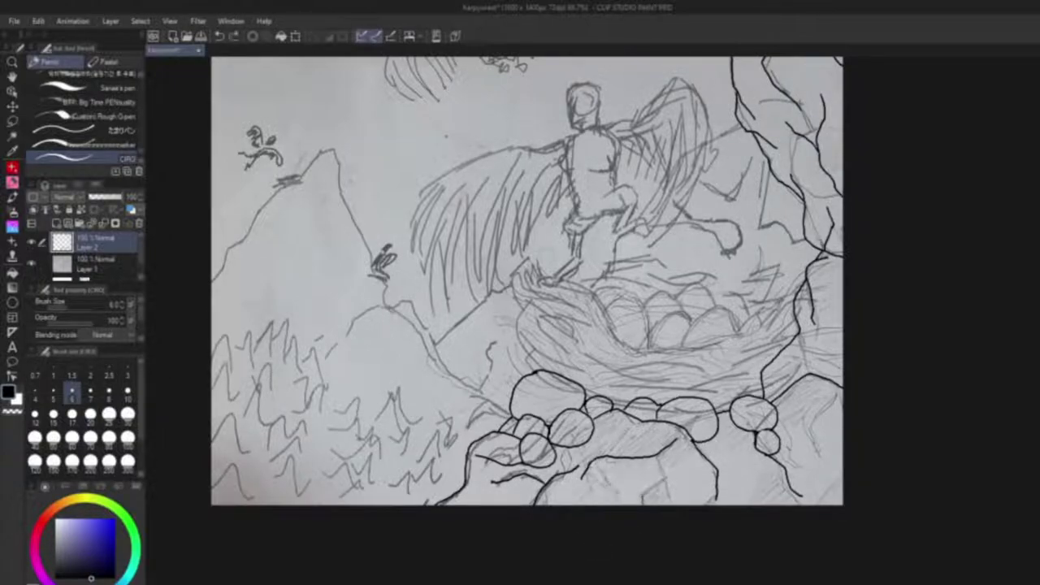
Ink an inner crease on the central foreground rock and another on the rock in the lower-right corner.
drag(583, 458, 622, 425)
drag(823, 416, 810, 463)
key(ctrl+z)
drag(836, 395, 803, 448)
Ink the background mountain's outline, the smaller hill beside it and the slope rising to the nest, following the sketch.
drag(488, 285, 594, 334)
mouse_move(318, 333)
mouse_down()
mouse_move(404, 225)
mouse_move(444, 198)
mouse_move(494, 347)
mouse_move(426, 409)
mouse_up()
drag(497, 350, 598, 445)
key(ctrl+z)
drag(546, 394, 669, 296)
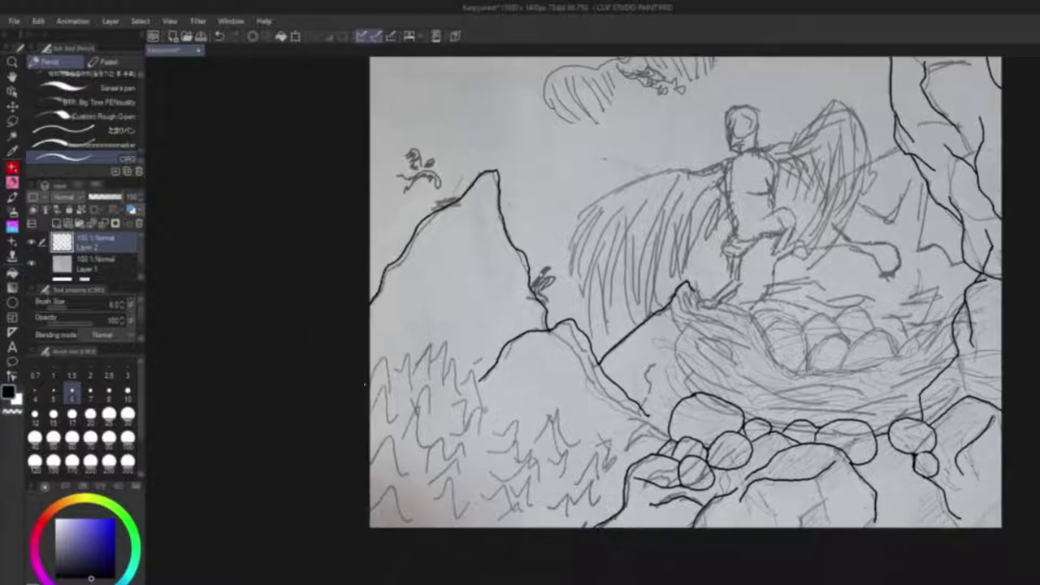
Ink the first row of jagged pine trees along the top of the forest at the drawing's left edge.
mouse_move(372, 367)
mouse_down()
mouse_move(393, 389)
mouse_move(396, 368)
mouse_move(411, 375)
mouse_move(420, 347)
mouse_move(437, 395)
mouse_up()
drag(434, 370, 445, 398)
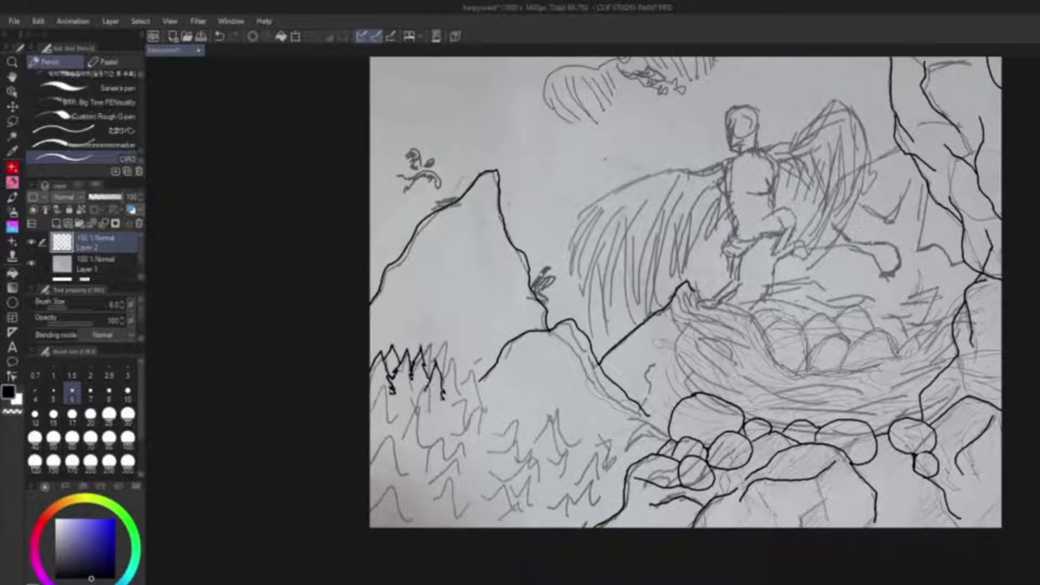
mouse_move(422, 362)
mouse_down()
mouse_move(448, 372)
mouse_move(505, 445)
mouse_up()
key(ctrl+z)
Ink a second row of overlapping pines below the first, continuing along the forest's descending edge under the hill.
drag(397, 405, 416, 419)
drag(372, 418, 465, 443)
key(ctrl+z)
drag(438, 411, 462, 446)
drag(403, 400, 414, 427)
drag(401, 405, 394, 445)
drag(462, 413, 477, 442)
mouse_move(476, 409)
mouse_down()
mouse_move(486, 450)
mouse_move(464, 451)
mouse_up()
drag(454, 398, 471, 424)
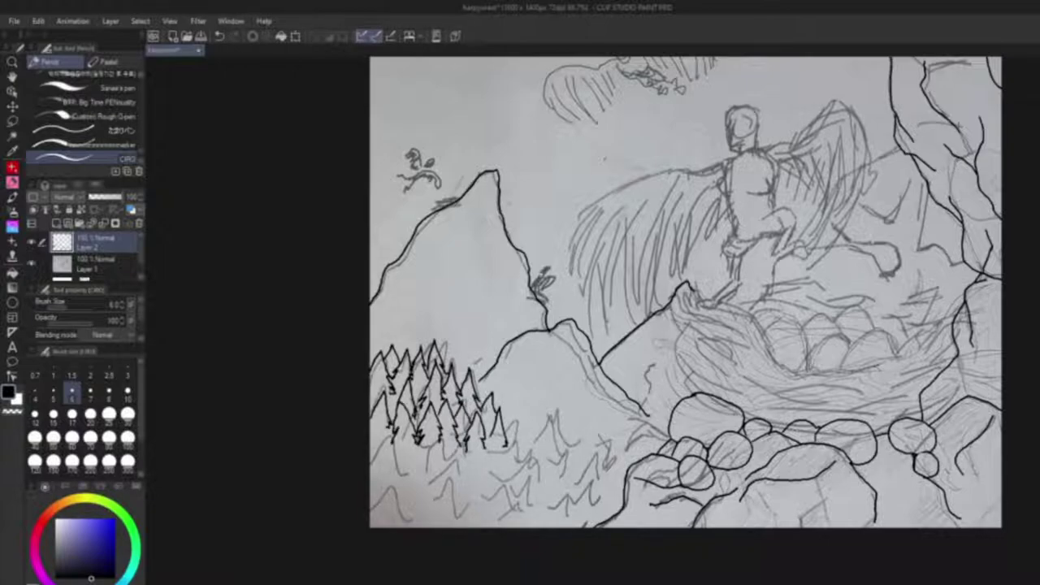
Fill the forest's lower-left corner with rows of jagged pines reaching the bottom of the canvas.
mouse_move(370, 453)
mouse_down()
mouse_move(412, 493)
mouse_move(409, 481)
mouse_up()
key(ctrl+z)
drag(372, 510, 402, 513)
key(ctrl+z)
drag(389, 475, 374, 518)
mouse_move(391, 475)
mouse_down()
mouse_move(407, 517)
mouse_move(380, 525)
mouse_up()
drag(394, 500, 410, 526)
drag(371, 512, 380, 526)
key(ctrl+z)
drag(371, 470, 374, 489)
key(ctrl+z)
drag(422, 445, 427, 487)
mouse_move(429, 444)
mouse_down()
mouse_move(451, 478)
mouse_move(416, 532)
mouse_up()
Extend the forest's top row of pines toward the foreground rock and add trees just beneath it.
drag(513, 408, 535, 456)
drag(554, 406, 561, 460)
drag(596, 413, 611, 474)
mouse_move(566, 419)
mouse_down()
mouse_move(572, 469)
mouse_move(541, 488)
mouse_up()
drag(522, 465, 514, 500)
key(ctrl+z)
mouse_move(507, 446)
mouse_down()
mouse_move(493, 490)
mouse_move(519, 484)
mouse_up()
Fill the gaps in the lower middle of the forest with more pines down to the canvas bottom.
mouse_move(484, 443)
mouse_down()
mouse_move(486, 492)
mouse_move(451, 481)
mouse_move(449, 491)
mouse_up()
key(ctrl+z)
mouse_move(467, 490)
mouse_down()
mouse_move(474, 517)
mouse_move(440, 526)
mouse_up()
mouse_move(459, 489)
mouse_down()
mouse_move(445, 507)
mouse_move(487, 527)
mouse_up()
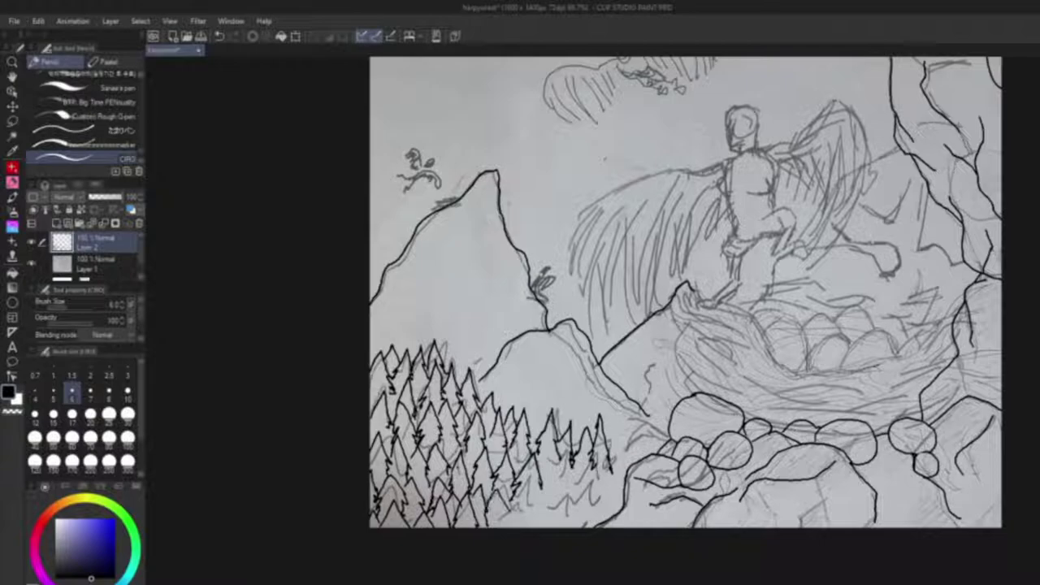
key(ctrl+z)
drag(497, 490, 504, 526)
mouse_move(469, 451)
mouse_down()
mouse_move(475, 497)
mouse_move(452, 463)
mouse_up()
key(ctrl+z)
Ink the remaining lower pines beside the foreground rock's left edge and save the drawing.
mouse_move(496, 434)
mouse_down()
mouse_move(487, 461)
mouse_move(563, 500)
mouse_move(553, 527)
mouse_up()
drag(534, 487, 522, 524)
drag(514, 494, 525, 521)
mouse_move(572, 469)
mouse_down()
mouse_move(560, 499)
mouse_move(575, 526)
mouse_up()
key(ctrl+s)
drag(587, 501, 599, 523)
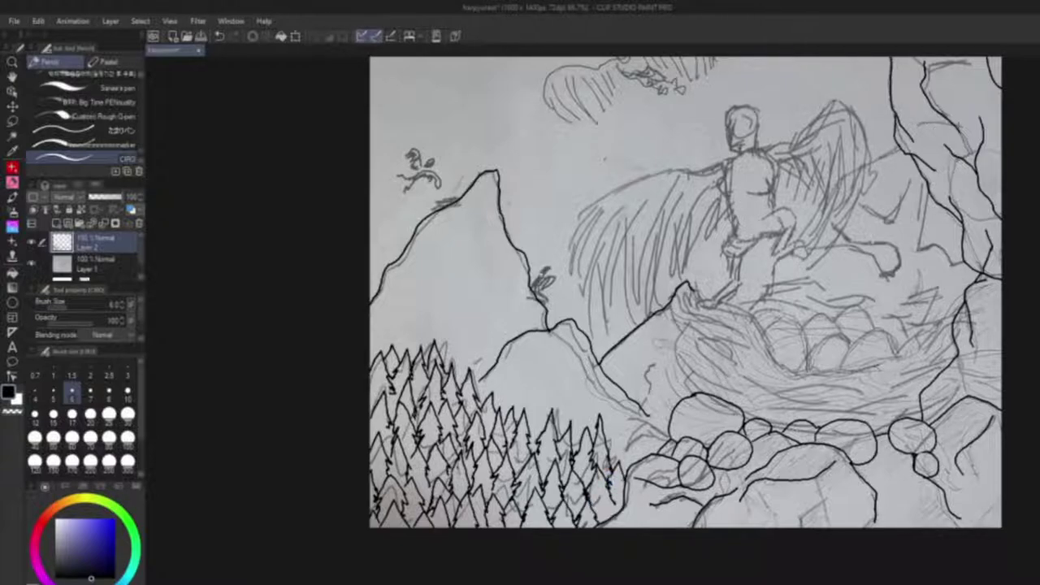
Ink small pines between the forest's top row and the boulders to close the remaining gap.
drag(624, 426, 629, 472)
mouse_move(576, 417)
mouse_down()
mouse_move(585, 434)
mouse_move(569, 431)
mouse_up()
key(ctrl+z)
mouse_move(610, 420)
mouse_down()
mouse_move(618, 437)
mouse_move(643, 447)
mouse_up()
mouse_move(643, 433)
mouse_down()
mouse_move(652, 456)
mouse_move(667, 444)
mouse_up()
drag(634, 423, 642, 439)
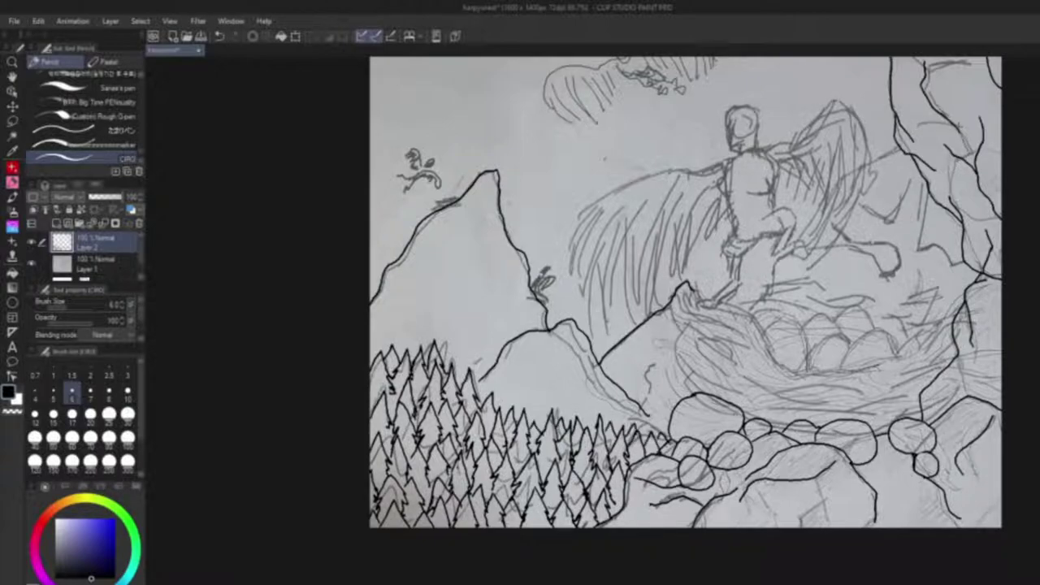
drag(473, 210, 485, 256)
drag(423, 253, 408, 261)
key(ctrl+z)
key(ctrl+z)
mouse_move(491, 187)
mouse_down()
mouse_move(476, 213)
mouse_move(423, 234)
mouse_move(529, 290)
mouse_up()
key(ctrl+z)
drag(481, 266, 391, 274)
drag(465, 245, 411, 273)
key(ctrl+z)
key(ctrl+z)
key(ctrl+z)
key(ctrl+z)
key(ctrl+z)
Ink jagged ridge lines down the background mountain's left slope from the peak to the treetops.
drag(530, 289, 372, 344)
key(ctrl+z)
drag(416, 263, 372, 302)
mouse_move(421, 347)
mouse_down()
mouse_move(461, 287)
mouse_move(462, 204)
mouse_up()
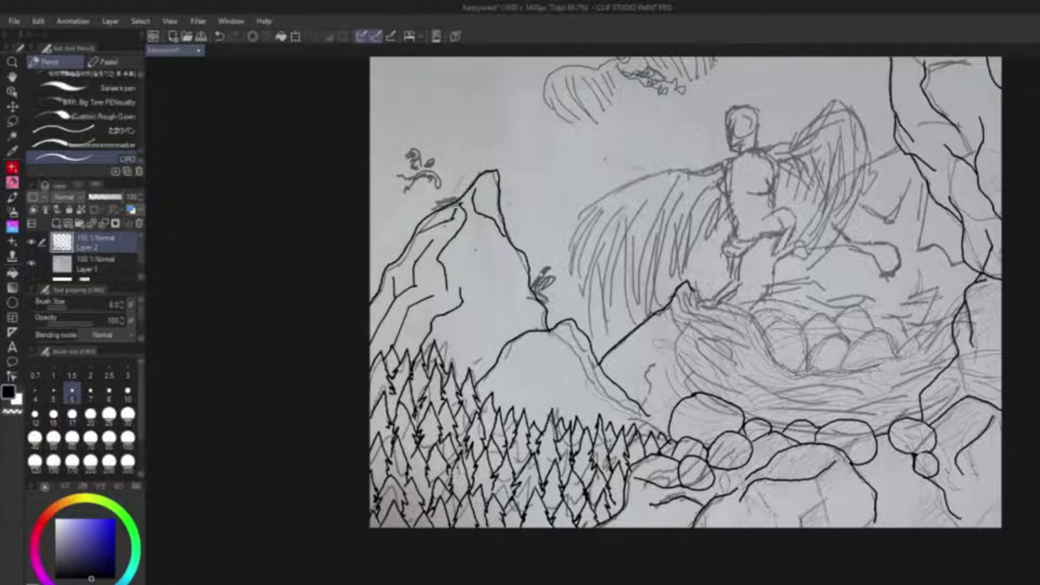
Undo the jagged ridge lines inked down the background mountain's left slope.
drag(482, 370, 506, 336)
key(ctrl+z)
key(ctrl+z)
key(ctrl+z)
key(ctrl+z)
key(ctrl+z)
key(ctrl+z)
key(ctrl+z)
key(ctrl+z)
Ink a few short, separate contour lines inside the background mountain and the smaller hills in front of it.
drag(519, 291, 446, 338)
drag(403, 264, 380, 323)
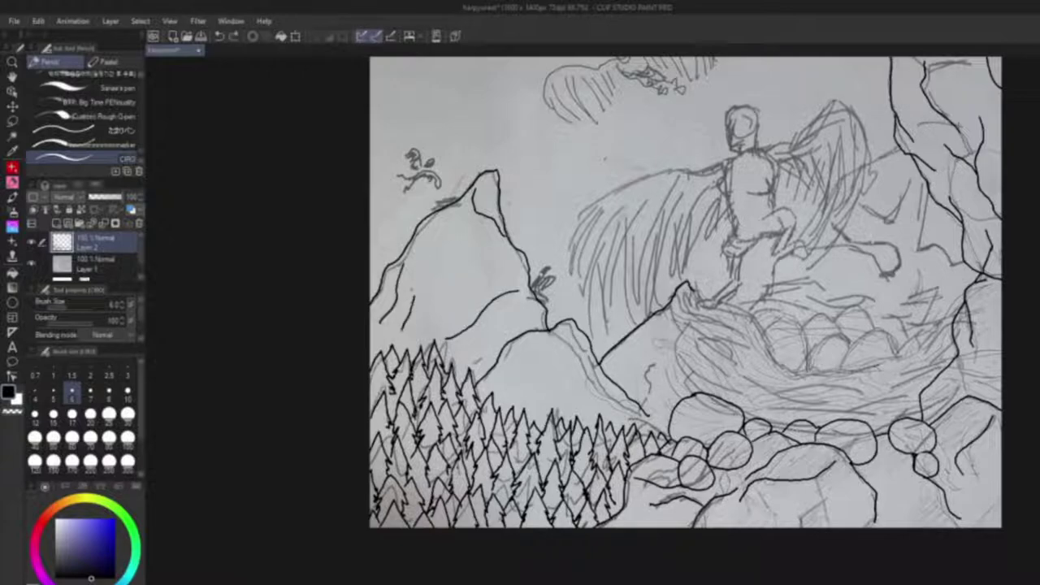
drag(451, 240, 445, 311)
drag(536, 347, 514, 370)
drag(580, 344, 605, 399)
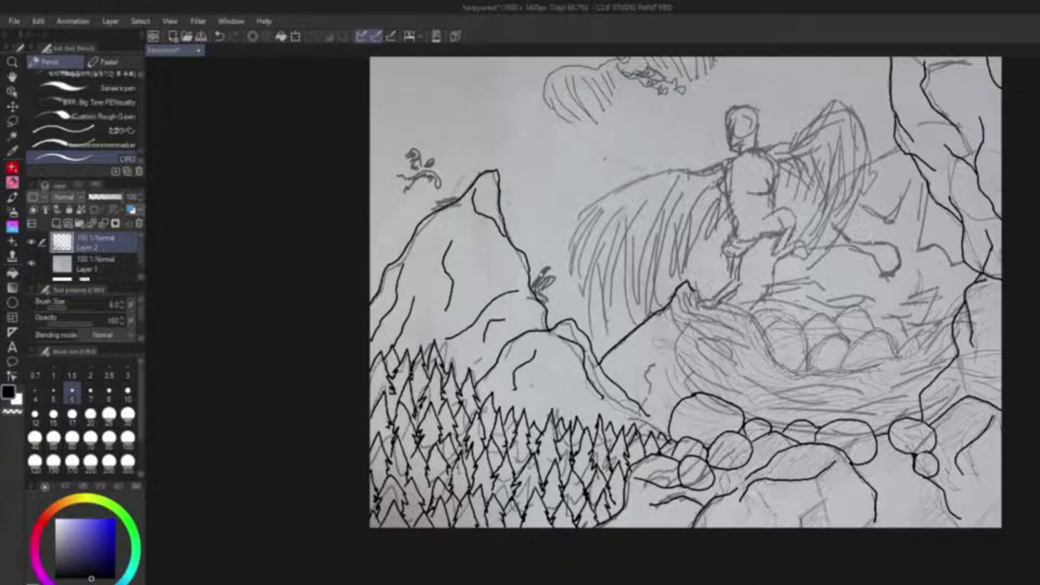
drag(649, 309, 581, 338)
Add a new layer and ink the first overlapping twigs along the nest's left outer edge.
key(ctrl+plus)
drag(731, 389, 488, 302)
key(ctrl+shift+n)
drag(400, 241, 440, 277)
key(ctrl+z)
drag(357, 323, 454, 377)
mouse_move(340, 318)
mouse_down()
mouse_move(388, 331)
mouse_move(459, 376)
mouse_up()
drag(367, 299, 403, 334)
drag(403, 334, 459, 358)
key(ctrl+z)
Ink more crossing twigs down the nest's left side toward the large boulder.
drag(379, 302, 390, 317)
drag(359, 280, 412, 326)
key(ctrl+z)
key(ctrl+z)
drag(359, 280, 416, 335)
mouse_move(383, 230)
mouse_down()
mouse_move(360, 282)
mouse_move(425, 335)
mouse_move(422, 378)
mouse_up()
key(ctrl+z)
drag(392, 341, 447, 389)
drag(417, 378, 438, 399)
drag(374, 336, 380, 354)
key(ctrl+z)
mouse_move(386, 350)
mouse_down()
mouse_move(415, 386)
mouse_move(393, 364)
mouse_move(520, 373)
mouse_move(439, 395)
mouse_up()
key(ctrl+z)
key(ctrl+z)
key(ctrl+z)
Ink long twigs sweeping from the nest's lower left across its front.
mouse_move(449, 353)
mouse_down()
mouse_move(466, 375)
mouse_move(531, 367)
mouse_move(629, 389)
mouse_up()
key(ctrl+z)
drag(515, 387, 582, 383)
key(ctrl+z)
mouse_move(516, 388)
mouse_down()
mouse_move(620, 390)
mouse_move(531, 396)
mouse_move(598, 405)
mouse_move(613, 394)
mouse_up()
key(ctrl+z)
drag(555, 406, 637, 398)
mouse_move(537, 391)
mouse_down()
mouse_move(590, 385)
mouse_move(549, 409)
mouse_up()
key(ctrl+z)
key(ctrl+z)
key(ctrl+z)
Extend the nest's lower front edge with long curved twigs just above the boulders.
drag(458, 383, 540, 404)
key(ctrl+z)
mouse_move(448, 396)
mouse_down()
mouse_move(499, 385)
mouse_move(659, 417)
mouse_up()
drag(521, 414, 635, 410)
drag(488, 392, 558, 417)
key(ctrl+z)
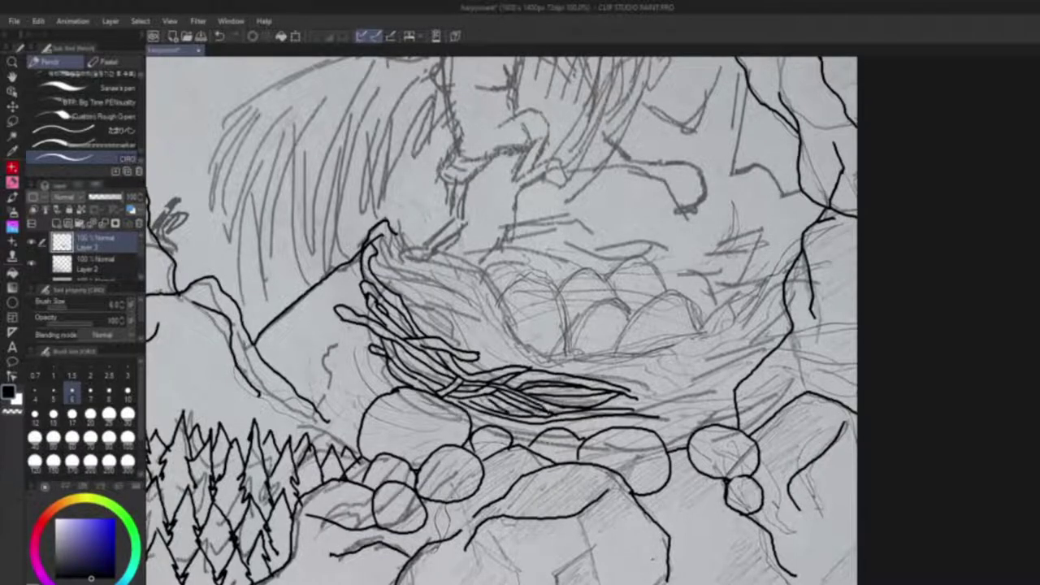
Fill the nest's base with twigs between the boulders and the rock at its lower right.
drag(515, 447, 535, 435)
drag(487, 412, 536, 442)
mouse_move(468, 409)
mouse_down()
mouse_move(473, 428)
mouse_move(608, 437)
mouse_move(676, 419)
mouse_up()
drag(667, 451, 734, 411)
key(ctrl+z)
drag(659, 447, 734, 417)
Ink steep slanted twigs on the nest's inner left wall beside the eggs.
drag(500, 283, 525, 354)
drag(495, 283, 513, 337)
drag(454, 284, 495, 348)
key(ctrl+z)
drag(455, 263, 498, 337)
key(ctrl+z)
drag(460, 261, 497, 331)
drag(456, 267, 507, 348)
Fill the nest's left wall between the inner and outer edges with diagonal twigs.
drag(437, 288, 485, 333)
key(ctrl+z)
key(ctrl+z)
drag(399, 291, 465, 348)
drag(457, 284, 468, 351)
drag(459, 289, 477, 353)
drag(407, 274, 463, 335)
key(ctrl+z)
drag(409, 290, 464, 336)
key(ctrl+z)
drag(418, 298, 383, 282)
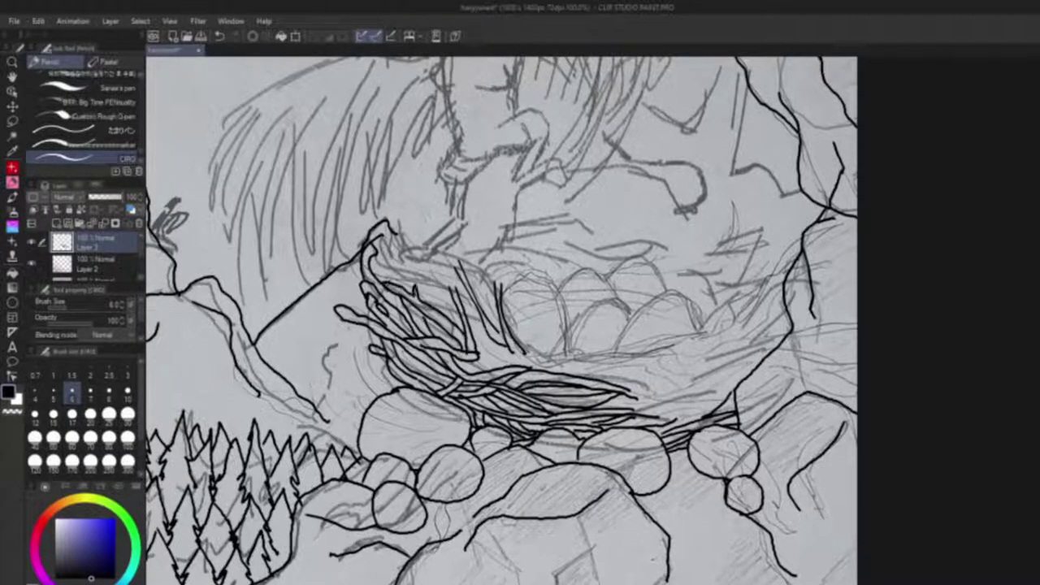
Ink short curved twigs around the nest's raised upper-left tip.
drag(385, 235, 404, 277)
key(ctrl+z)
drag(393, 235, 404, 277)
drag(384, 239, 407, 291)
drag(385, 251, 373, 272)
drag(397, 232, 380, 256)
drag(377, 261, 388, 282)
drag(393, 235, 431, 245)
mouse_move(396, 238)
mouse_down()
mouse_move(440, 264)
mouse_move(431, 246)
mouse_move(415, 284)
mouse_move(462, 317)
mouse_up()
key(ctrl+z)
key(ctrl+z)
Fill the gaps low on the nest's inner left wall with short twigs.
mouse_move(429, 272)
mouse_down()
mouse_move(446, 304)
mouse_move(434, 288)
mouse_move(437, 301)
mouse_up()
key(ctrl+z)
key(ctrl+z)
mouse_move(476, 368)
mouse_down()
mouse_move(511, 349)
mouse_move(534, 369)
mouse_move(519, 357)
mouse_up()
key(ctrl+z)
drag(483, 322, 499, 354)
key(ctrl+z)
drag(468, 307, 476, 328)
drag(478, 308, 491, 337)
key(ctrl+z)
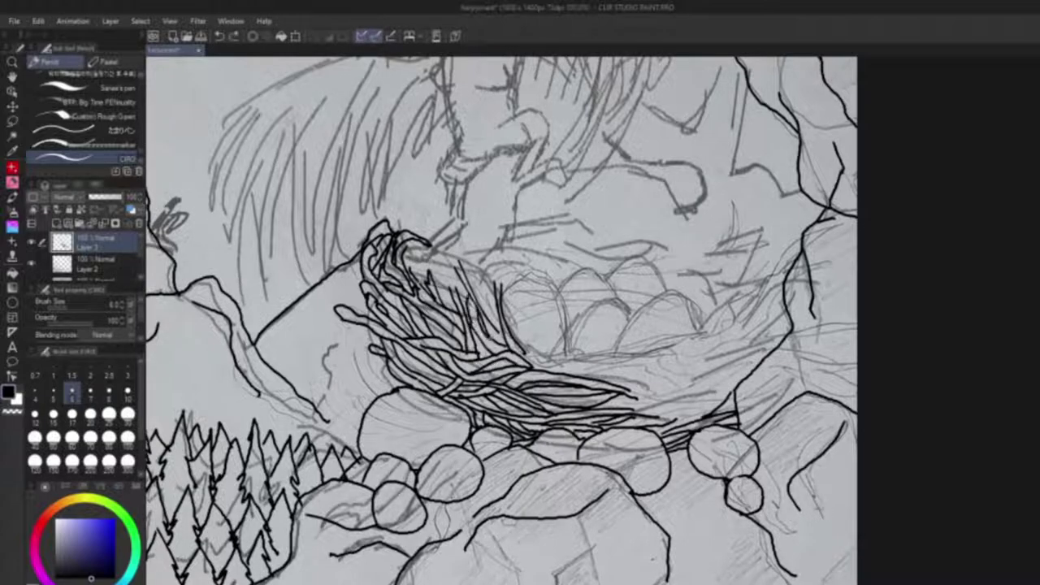
Ink dense short twigs from the nest's upper-left tip along the rim toward the eggs.
drag(470, 279, 496, 320)
drag(439, 287, 457, 306)
mouse_move(407, 248)
mouse_down()
mouse_move(427, 278)
mouse_move(419, 272)
mouse_up()
drag(407, 245, 442, 265)
mouse_move(421, 249)
mouse_down()
mouse_move(440, 288)
mouse_move(468, 302)
mouse_up()
mouse_move(438, 258)
mouse_down()
mouse_move(464, 277)
mouse_move(460, 249)
mouse_up()
key(ctrl+z)
key(ctrl+z)
drag(436, 238, 463, 258)
Ink long twigs along the nest's front rim just below the eggs.
mouse_move(688, 405)
mouse_down()
mouse_move(576, 374)
mouse_move(620, 340)
mouse_up()
drag(513, 332, 619, 309)
drag(479, 346, 520, 317)
drag(412, 324, 520, 291)
key(ctrl+z)
mouse_move(445, 324)
mouse_down()
mouse_move(501, 298)
mouse_move(510, 318)
mouse_move(427, 306)
mouse_up()
key(ctrl+z)
Thicken the front rim with shorter twigs and extend it toward the nest's right end.
drag(439, 341, 502, 320)
drag(464, 344, 499, 329)
drag(408, 310, 431, 299)
mouse_move(512, 326)
mouse_down()
mouse_move(554, 297)
mouse_move(535, 312)
mouse_up()
drag(527, 317, 629, 271)
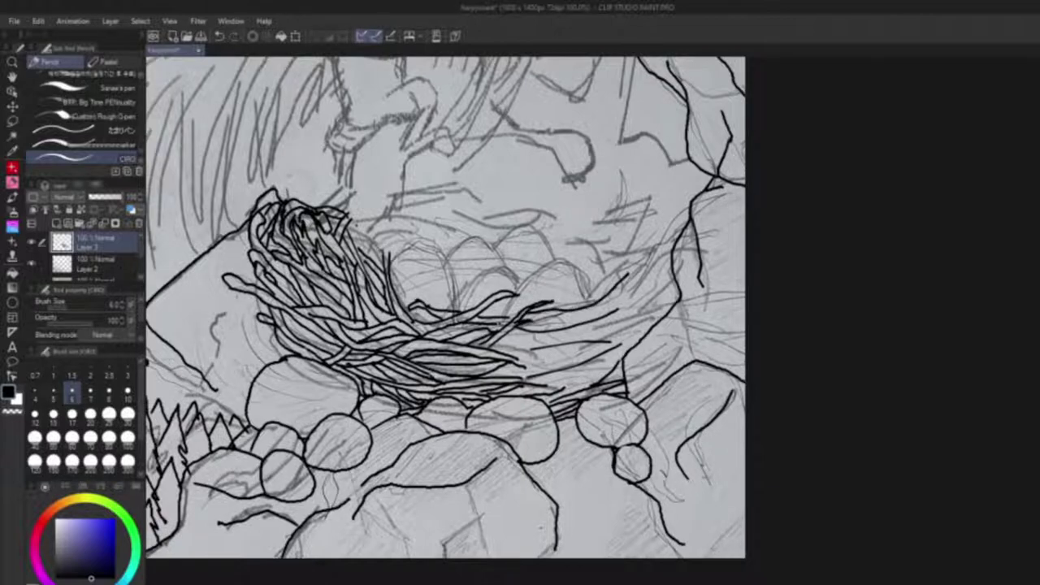
key(ctrl+z)
Ink long twigs along the nest's back rim behind the eggs.
mouse_move(346, 200)
mouse_down()
mouse_move(366, 245)
mouse_move(346, 200)
mouse_move(466, 214)
mouse_up()
key(ctrl+z)
mouse_move(370, 230)
mouse_down()
mouse_move(427, 214)
mouse_move(455, 235)
mouse_move(497, 205)
mouse_up()
key(ctrl+z)
mouse_move(454, 234)
mouse_down()
mouse_move(536, 213)
mouse_move(548, 199)
mouse_move(542, 219)
mouse_up()
Continue the back rim with twigs curving around the nest's right end beside the eggs.
mouse_move(431, 254)
mouse_down()
mouse_move(518, 242)
mouse_move(598, 294)
mouse_up()
drag(572, 245, 603, 300)
mouse_move(570, 230)
mouse_down()
mouse_move(614, 269)
mouse_move(608, 294)
mouse_up()
key(ctrl+z)
mouse_move(583, 251)
mouse_down()
mouse_move(603, 300)
mouse_move(637, 276)
mouse_up()
drag(536, 239, 658, 236)
key(ctrl+z)
mouse_move(593, 251)
mouse_down()
mouse_move(671, 276)
mouse_move(660, 290)
mouse_up()
key(ctrl+z)
key(ctrl+z)
key(ctrl+z)
Ink a long upper twig along the right part of the nest's front rim.
drag(531, 322, 667, 296)
key(ctrl+z)
drag(531, 323, 654, 306)
mouse_move(616, 311)
mouse_down()
mouse_move(650, 307)
mouse_move(645, 271)
mouse_up()
key(ctrl+z)
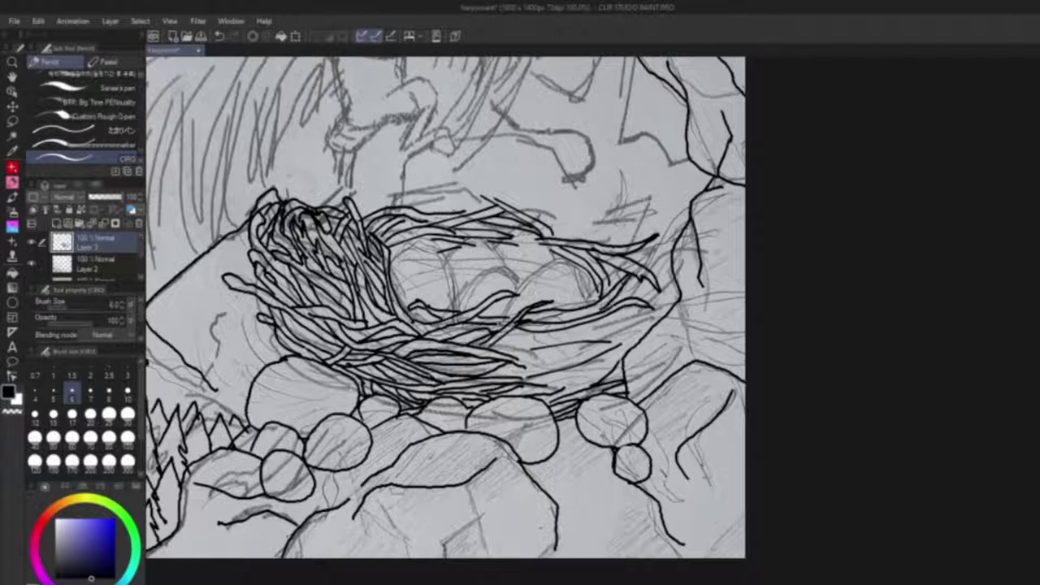
Fill the nest's lower right front with overlapping twigs down to its base.
key(ctrl+z)
drag(495, 349, 626, 307)
drag(524, 369, 593, 345)
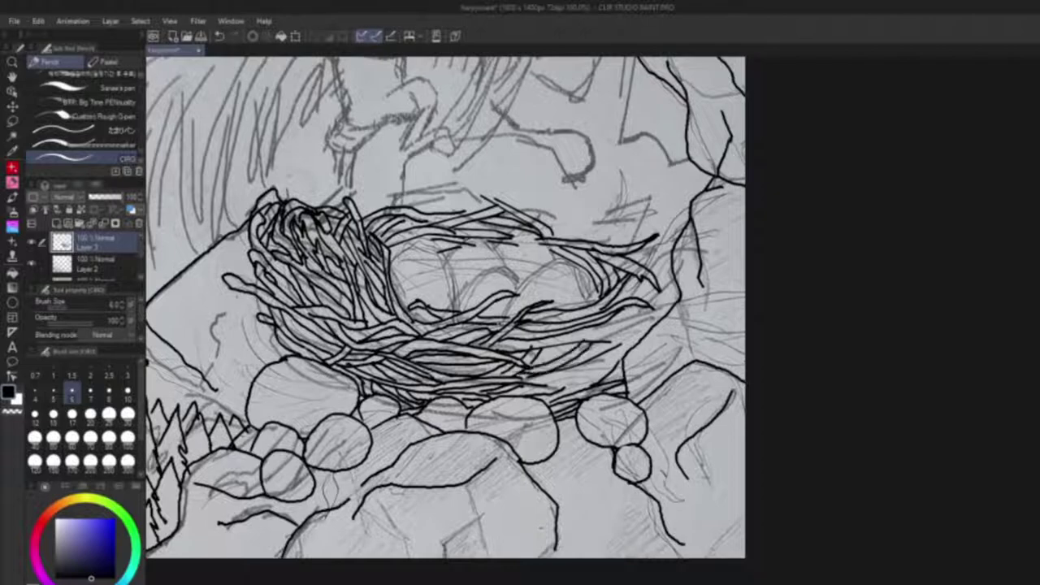
drag(547, 385, 596, 375)
mouse_move(541, 379)
mouse_down()
mouse_move(604, 367)
mouse_move(630, 347)
mouse_up()
drag(561, 391, 622, 360)
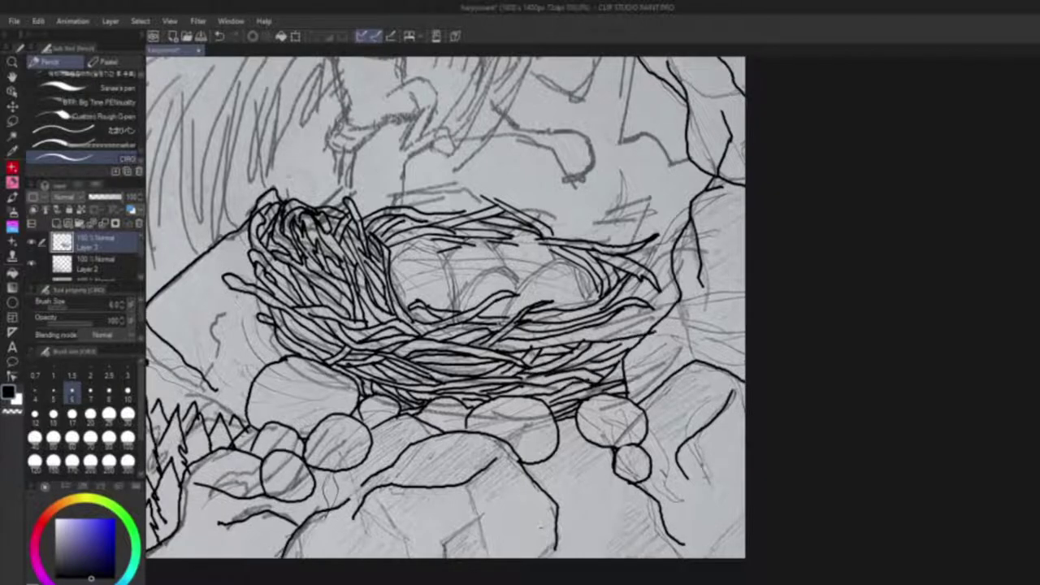
Ink short twigs closing the nest's outer right end next to the cliff.
mouse_move(641, 253)
mouse_down()
mouse_move(666, 315)
mouse_move(662, 274)
mouse_up()
mouse_move(661, 292)
mouse_down()
mouse_move(606, 336)
mouse_move(584, 332)
mouse_up()
drag(438, 308, 592, 350)
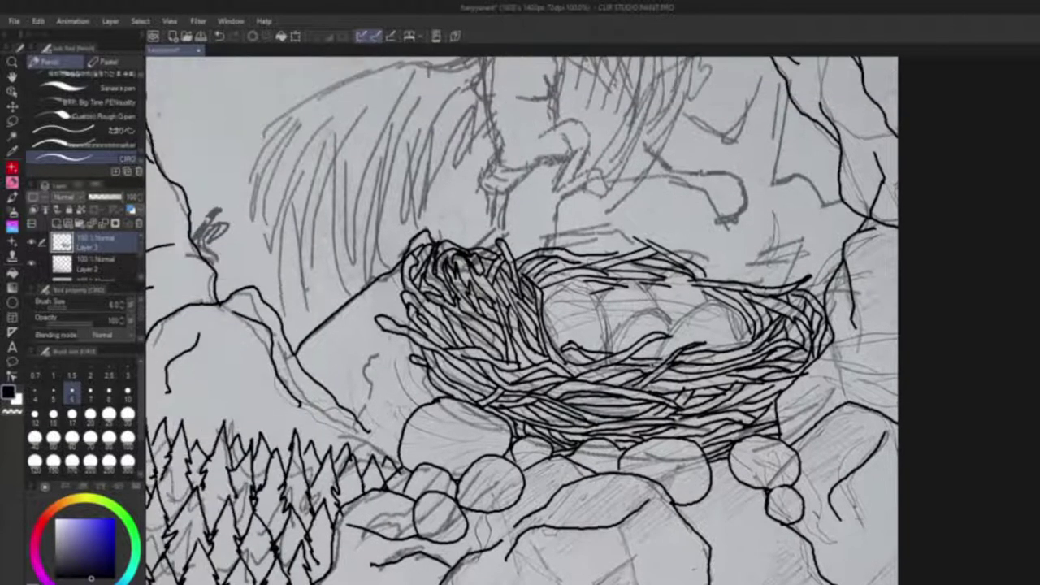
Add a new layer and ink the outline of the left egg in the nest.
key(ctrl+shift+n)
mouse_move(543, 294)
mouse_down()
mouse_move(613, 328)
mouse_move(599, 284)
mouse_move(609, 353)
mouse_move(621, 326)
mouse_move(548, 272)
mouse_up()
key(ctrl+z)
key(ctrl+z)
key(ctrl+z)
Ink the outline of the right egg in the nest, undoing strokes that miss the sketch.
drag(653, 358, 713, 270)
key(ctrl+z)
key(ctrl+z)
mouse_move(748, 342)
mouse_down()
mouse_move(752, 307)
mouse_move(695, 246)
mouse_move(632, 348)
mouse_up()
key(ctrl+z)
drag(746, 311, 644, 337)
key(ctrl+z)
drag(747, 341, 656, 341)
key(ctrl+z)
drag(723, 268, 648, 335)
key(ctrl+z)
key(ctrl+z)
mouse_move(752, 338)
mouse_down()
mouse_move(730, 275)
mouse_move(650, 334)
mouse_move(681, 262)
mouse_move(733, 348)
mouse_up()
key(ctrl+z)
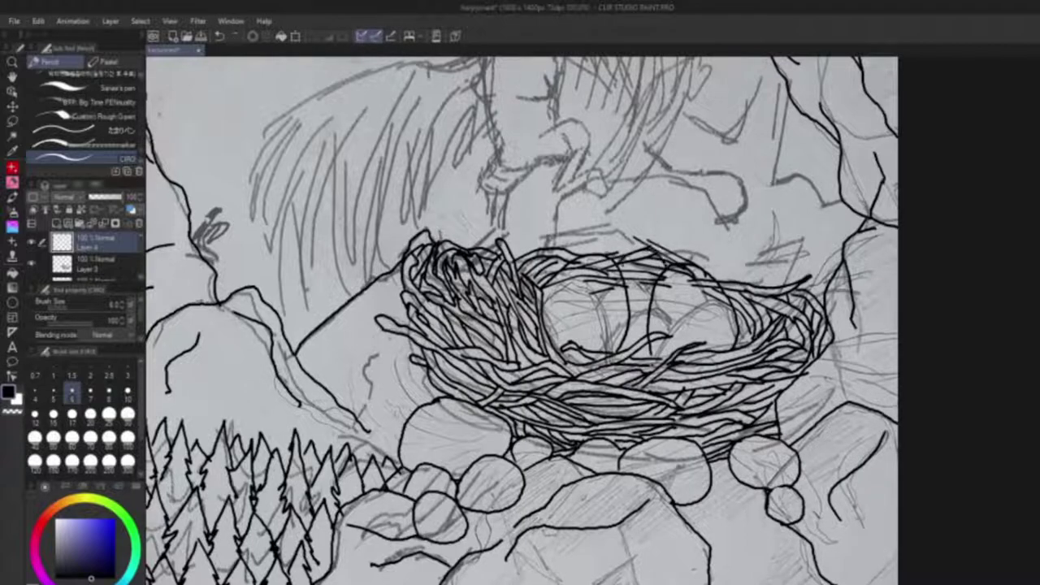
Erase the twig lines crossing the two eggs on the nest layer with a size 12 eraser.
key(p)
key(e)
key(ctrl+z)
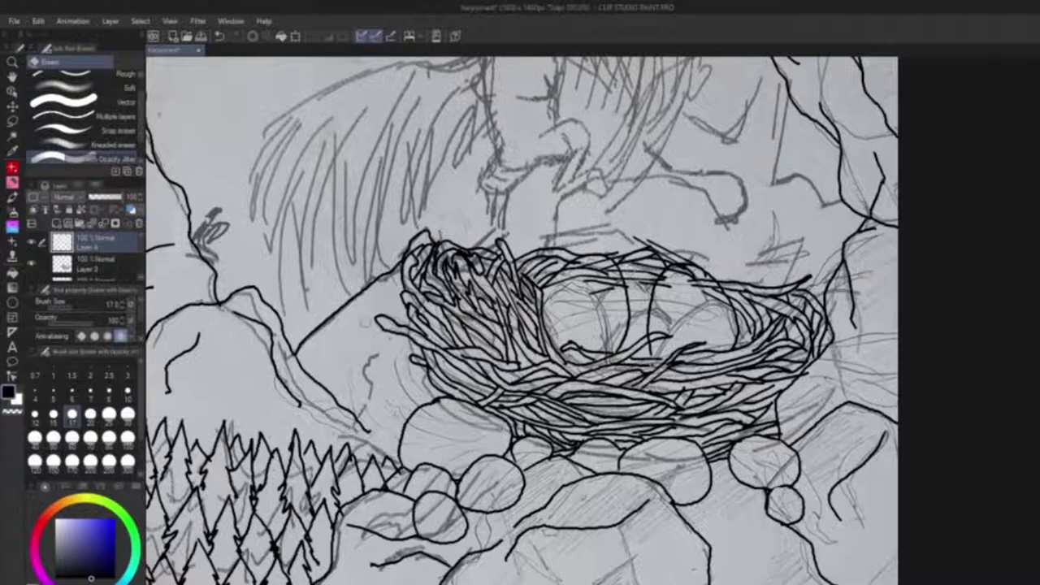
click(35, 416)
click(97, 264)
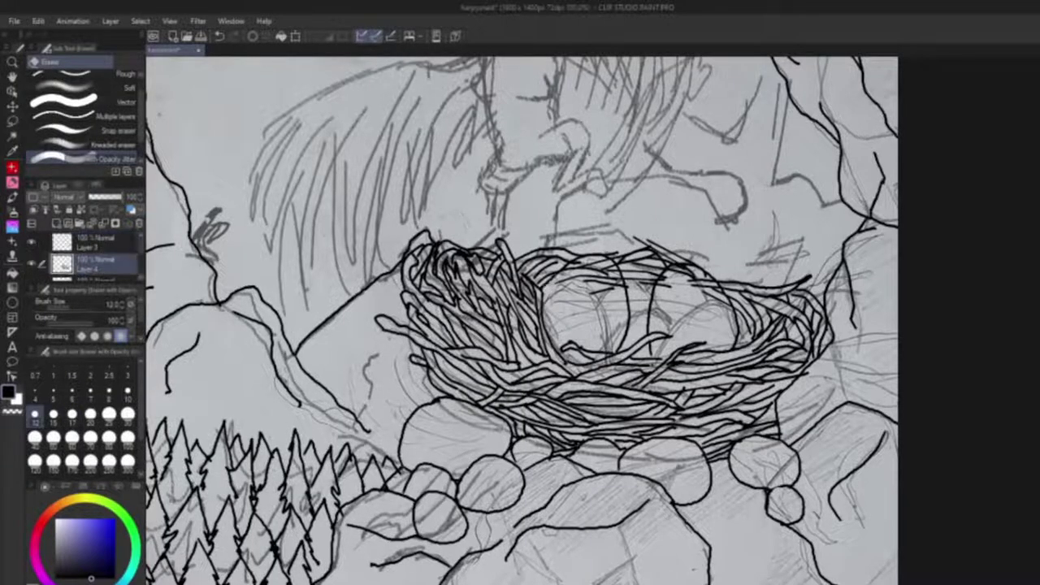
mouse_move(571, 277)
mouse_down()
mouse_move(618, 285)
mouse_move(652, 260)
mouse_move(707, 284)
mouse_up()
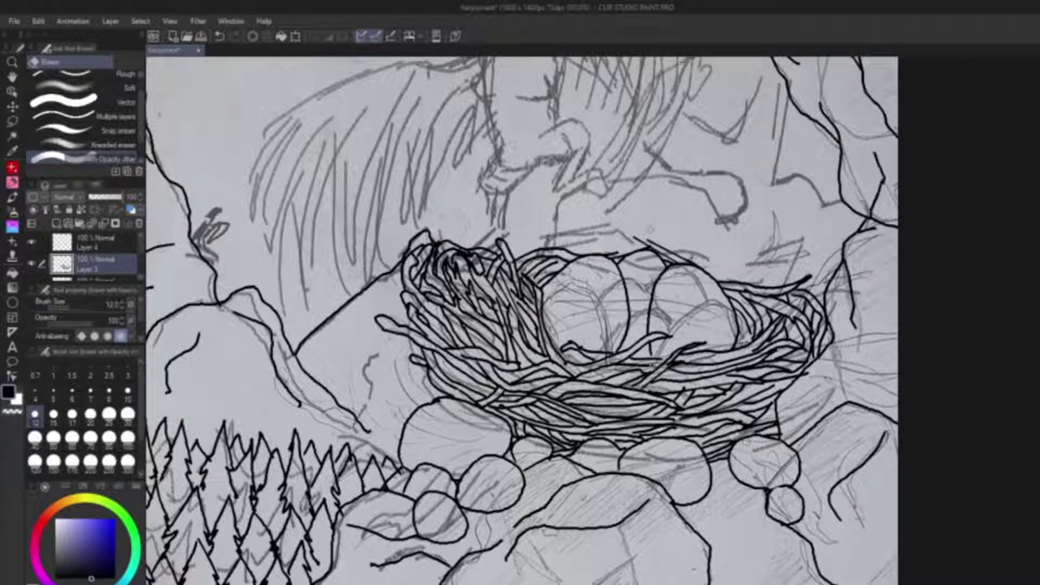
Ink a short forked twig on the nest's back rim above the gap between the eggs.
key(p)
mouse_move(636, 237)
mouse_down()
mouse_move(648, 235)
mouse_move(642, 226)
mouse_move(619, 255)
mouse_up()
key(ctrl+z)
mouse_move(626, 268)
mouse_down()
mouse_move(643, 253)
mouse_move(633, 243)
mouse_up()
Merge the egg, nest and scenery line-art layers into a single layer.
key(ctrl+minus)
key(ctrl+minus)
drag(217, 326, 256, 393)
click(63, 246)
right_click(63, 246)
right_click(68, 237)
right_click(111, 246)
click(216, 493)
right_click(117, 242)
click(184, 489)
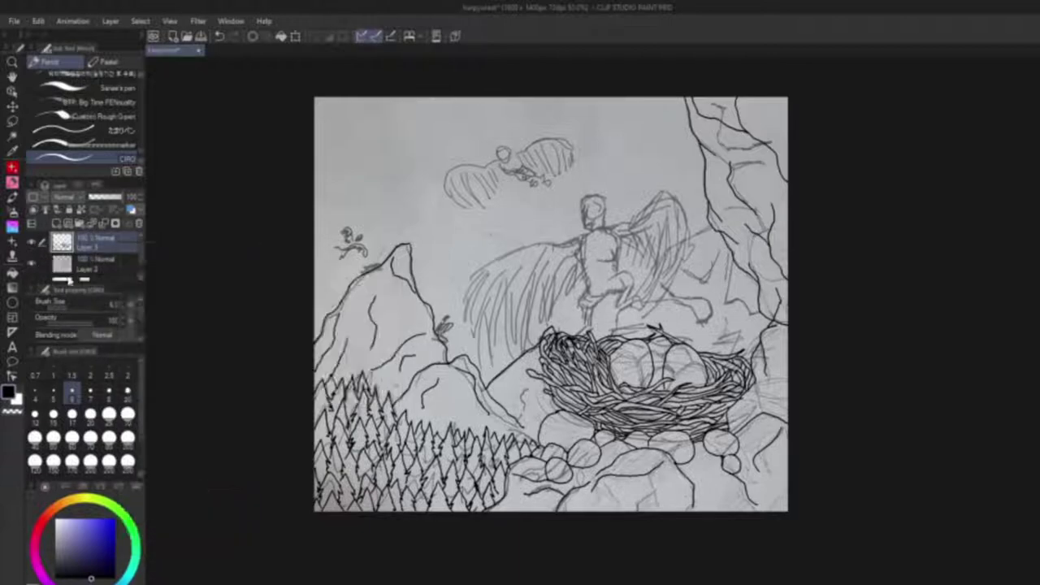
Hide the scanned sketch and ink a contour line on the rocky slope left of the nest.
click(32, 264)
drag(520, 374, 529, 440)
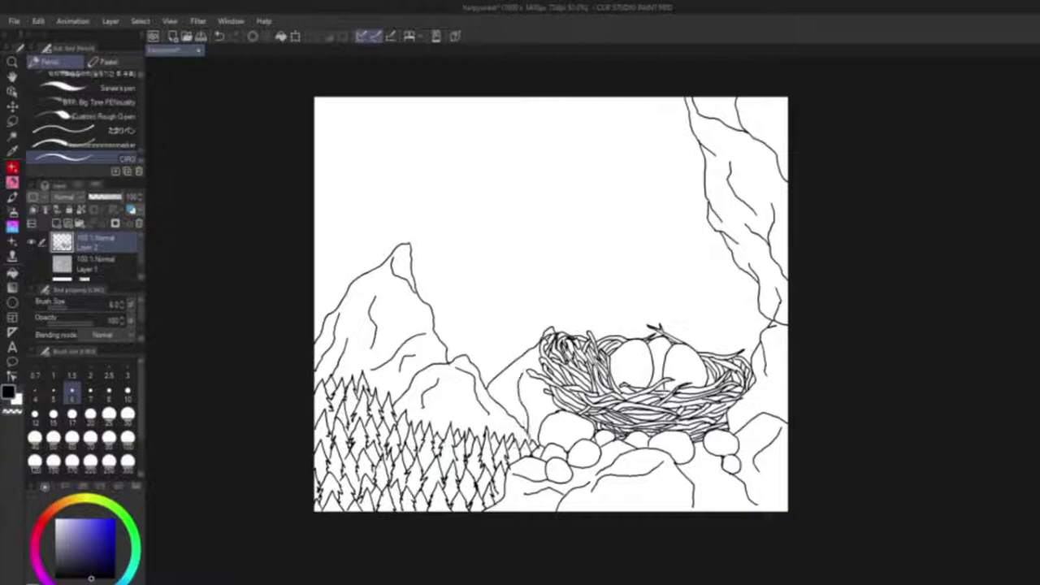
Erase the surplus inner rock lines along the upper cliff.
key(e)
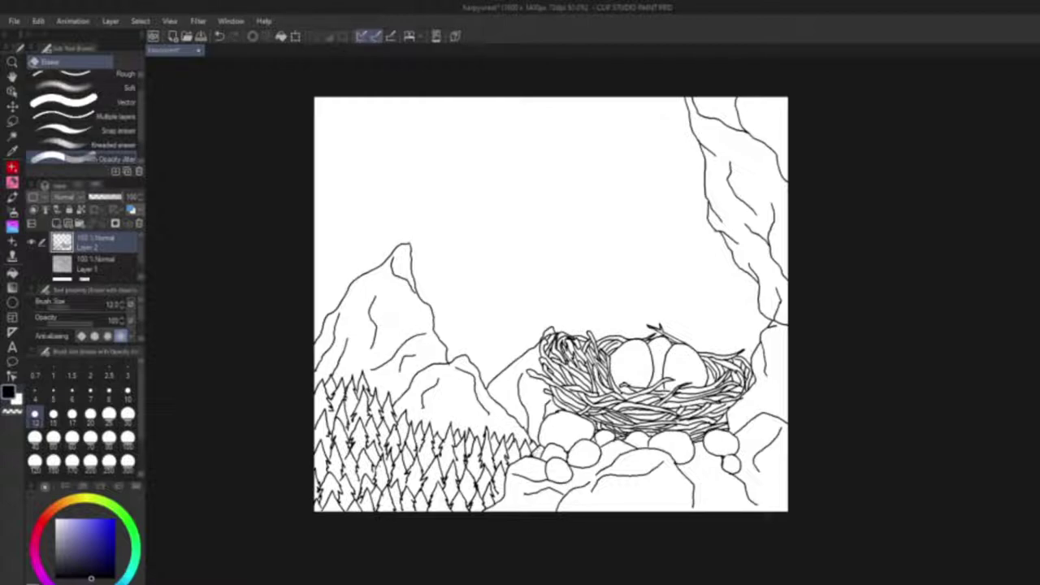
key(p)
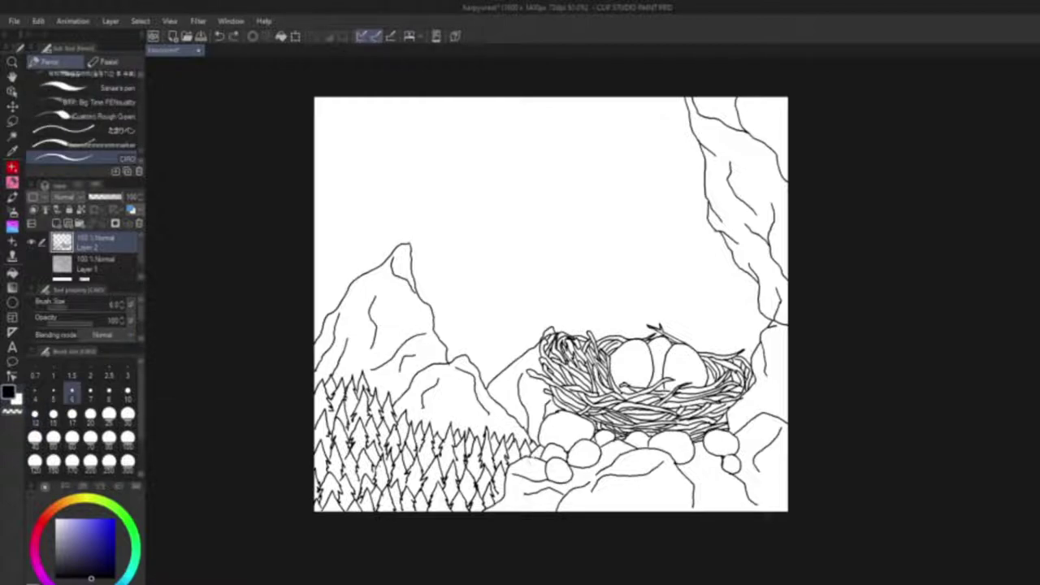
key(e)
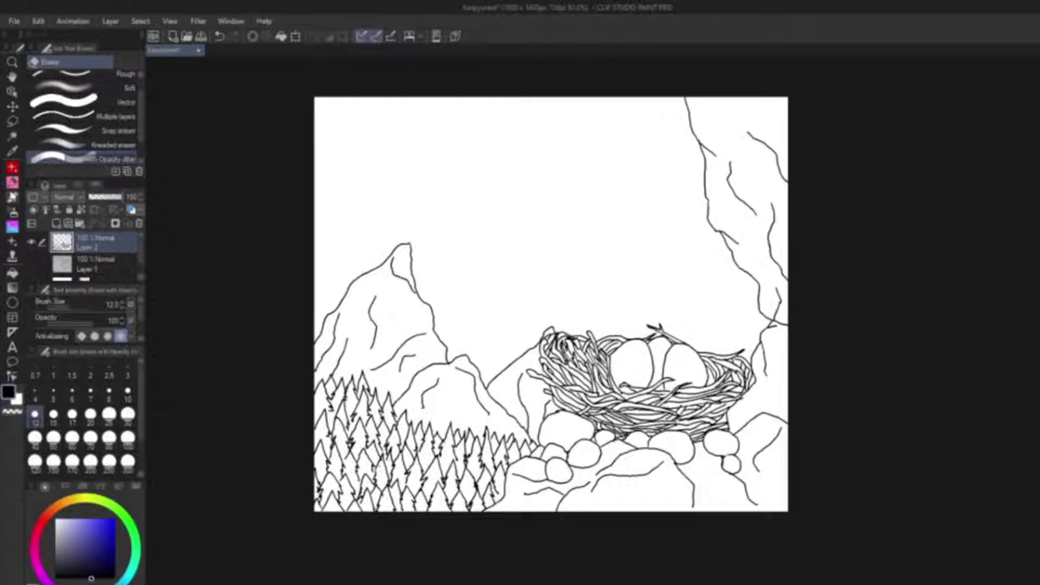
key(p)
key(e)
Show the sketch again, fade the line-art layer to 63% opacity and add a new layer above it.
click(31, 263)
click(109, 196)
click(57, 224)
click(95, 263)
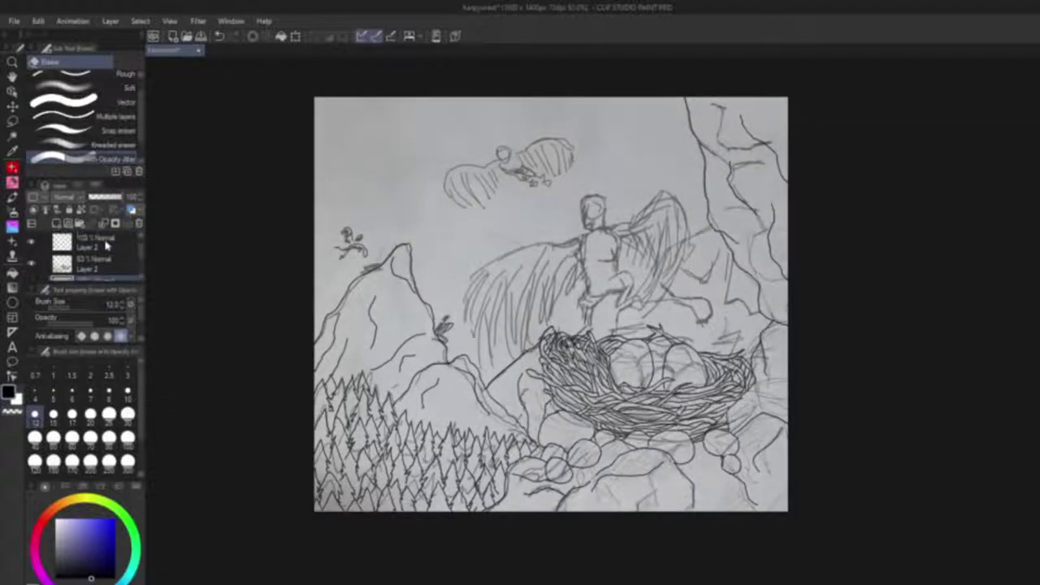
click(92, 241)
scroll(600, 185, up, 4)
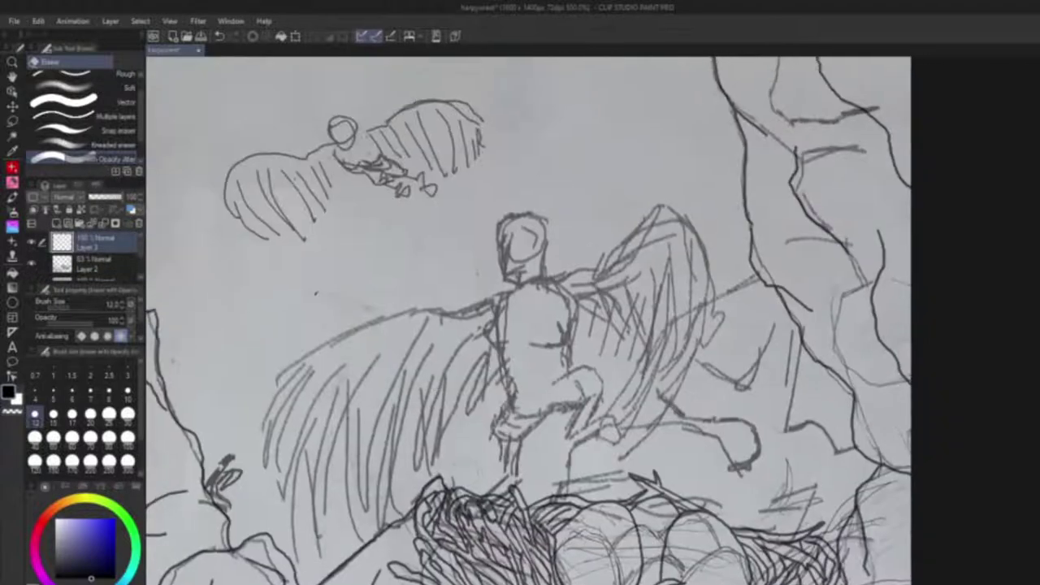
Ink the harpy's face profile, jaw and the front edge of her long hair.
key(p)
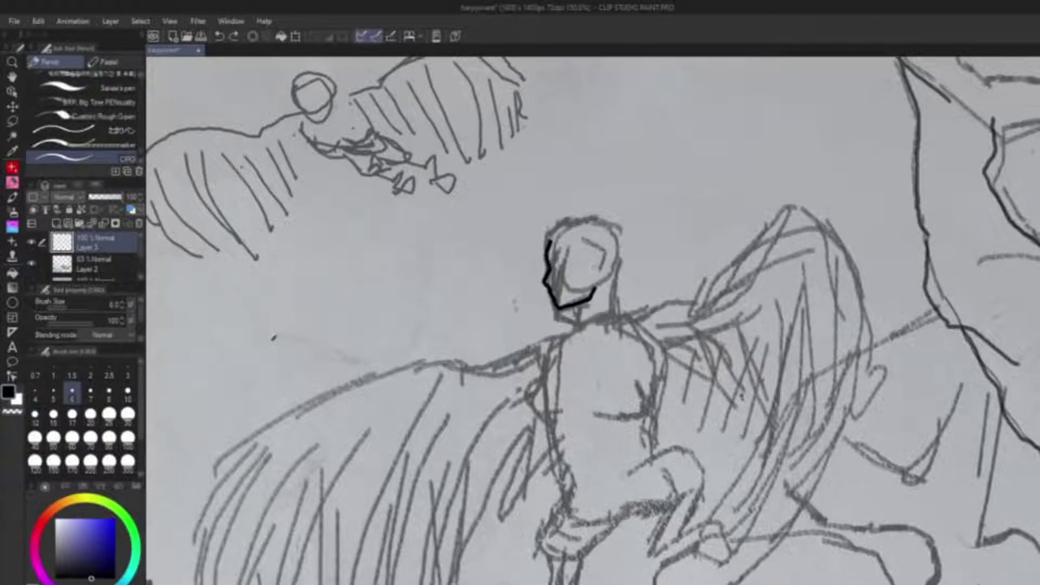
drag(554, 240, 571, 351)
drag(569, 313, 575, 404)
drag(554, 241, 570, 318)
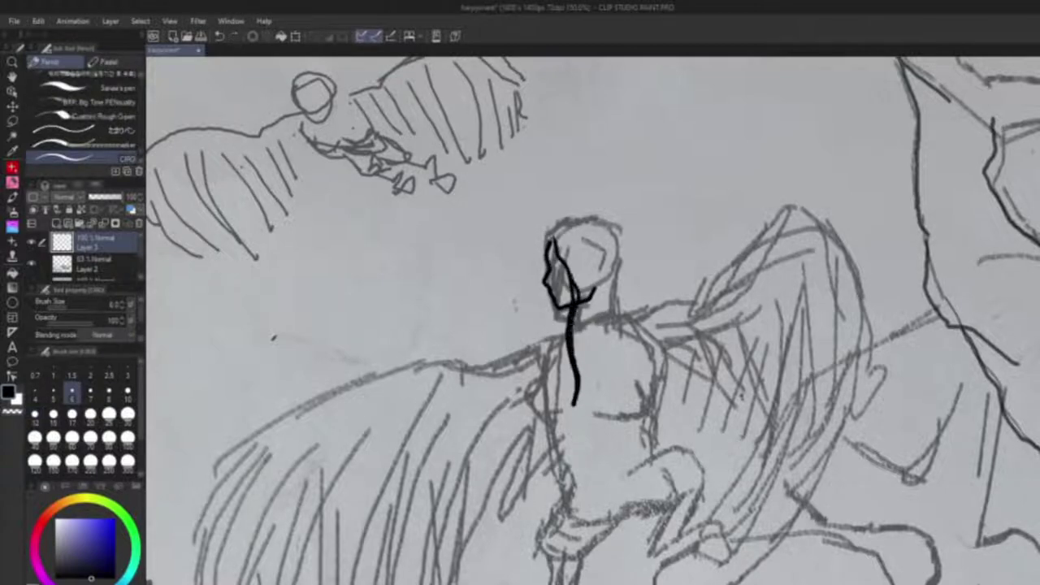
Outline the top and back of the harpy's long hair down to its pointed end, undoing misplaced strokes.
drag(549, 237, 601, 221)
key(ctrl+z)
key(ctrl+z)
key(ctrl+z)
mouse_move(548, 242)
mouse_down()
mouse_move(597, 218)
mouse_move(618, 235)
mouse_move(644, 319)
mouse_move(595, 217)
mouse_move(561, 222)
mouse_move(620, 254)
mouse_move(648, 334)
mouse_up()
key(ctrl+z)
key(ctrl+z)
key(ctrl+z)
mouse_move(546, 247)
mouse_down()
mouse_move(622, 243)
mouse_move(632, 313)
mouse_up()
key(ctrl+z)
mouse_move(621, 242)
mouse_down()
mouse_move(626, 274)
mouse_move(599, 382)
mouse_up()
Fill the harpy's hair solid black and touch up the gaps along its front edge.
click(12, 274)
click(599, 268)
click(579, 298)
click(13, 183)
drag(589, 306, 573, 289)
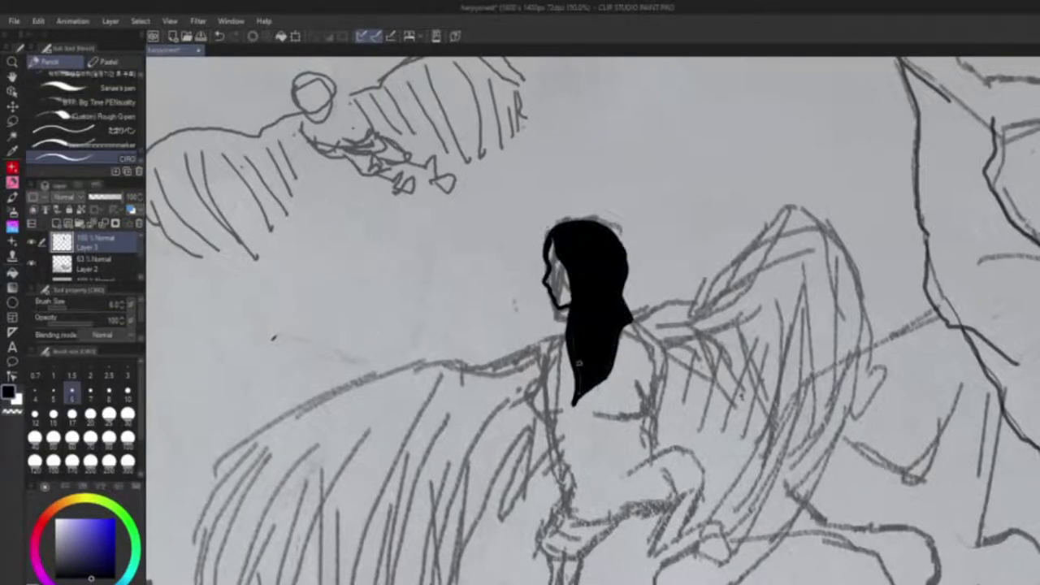
key(ctrl+z)
Ink the left wing's long upper edge and a short shoulder line starting the right wing.
drag(569, 332, 425, 351)
mouse_move(425, 352)
mouse_down()
mouse_move(629, 284)
mouse_move(452, 416)
mouse_up()
drag(451, 416, 341, 403)
drag(722, 243, 612, 253)
mouse_move(611, 252)
mouse_down()
mouse_move(646, 244)
mouse_move(766, 155)
mouse_move(665, 242)
mouse_move(722, 253)
mouse_up()
key(ctrl+z)
Ink the harpy's chest contours and the left side of her torso down to the hip.
drag(583, 302, 588, 355)
mouse_move(701, 289)
mouse_down()
mouse_move(700, 324)
mouse_move(662, 350)
mouse_move(676, 353)
mouse_move(685, 324)
mouse_move(643, 361)
mouse_move(675, 343)
mouse_move(689, 304)
mouse_up()
key(ctrl+z)
key(ctrl+z)
key(ctrl+z)
key(ctrl+z)
key(ctrl+z)
drag(639, 354, 689, 299)
key(ctrl+z)
mouse_move(591, 355)
mouse_down()
mouse_move(610, 426)
mouse_move(583, 487)
mouse_up()
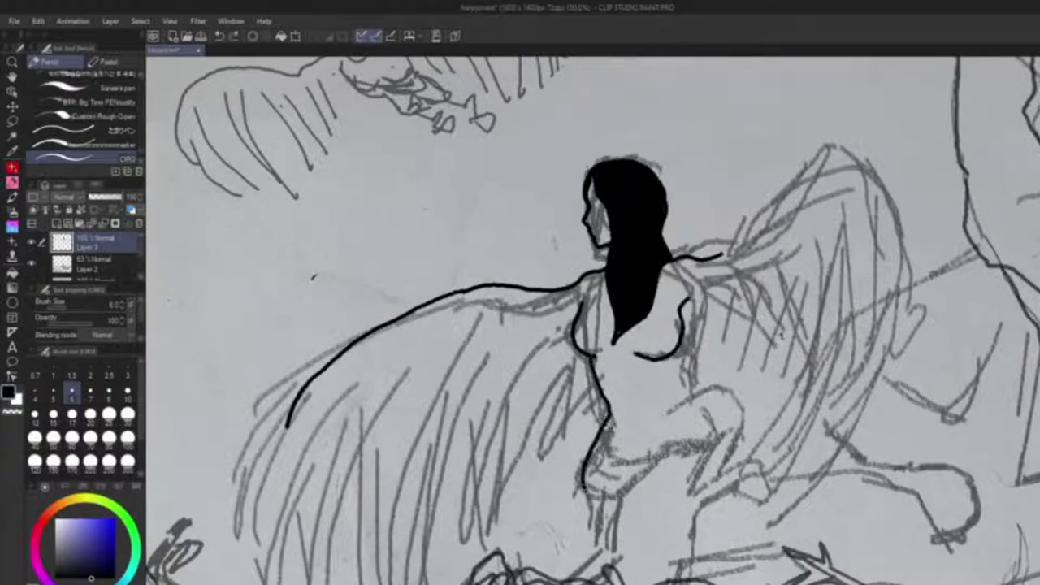
Ink the right side of the harpy's torso and two jagged garment edges across her midriff and waist.
drag(690, 302, 688, 397)
key(ctrl+z)
drag(596, 365, 690, 358)
key(ctrl+z)
drag(606, 414, 690, 394)
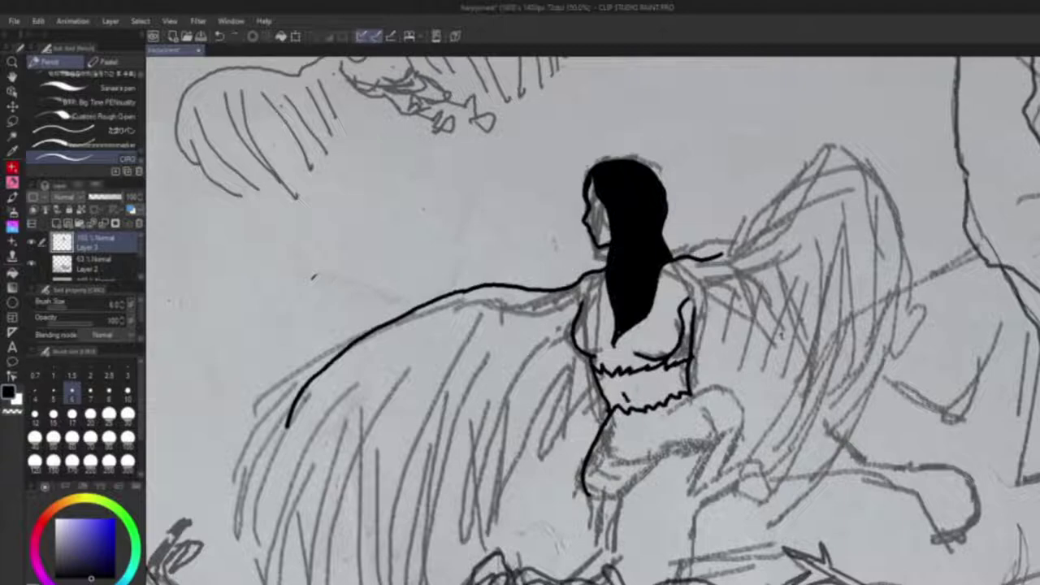
Extend the left wing's outer edge down toward its tip.
key(ctrl+z)
mouse_move(288, 425)
mouse_down()
mouse_move(382, 314)
mouse_move(376, 371)
mouse_up()
key(ctrl+z)
drag(383, 312, 390, 449)
key(ctrl+z)
Try to ink the left wing's scalloped lower edge with long feather lines rising from it.
drag(685, 252, 643, 359)
key(ctrl+z)
mouse_move(684, 251)
mouse_down()
mouse_move(646, 340)
mouse_move(608, 366)
mouse_up()
mouse_move(609, 364)
mouse_down()
mouse_move(557, 431)
mouse_move(413, 478)
mouse_move(389, 449)
mouse_up()
drag(399, 328, 413, 471)
mouse_move(414, 317)
mouse_down()
mouse_move(428, 480)
mouse_move(445, 476)
mouse_up()
drag(443, 294, 466, 470)
mouse_move(465, 311)
mouse_down()
mouse_move(479, 470)
mouse_move(510, 458)
mouse_up()
drag(546, 273, 559, 418)
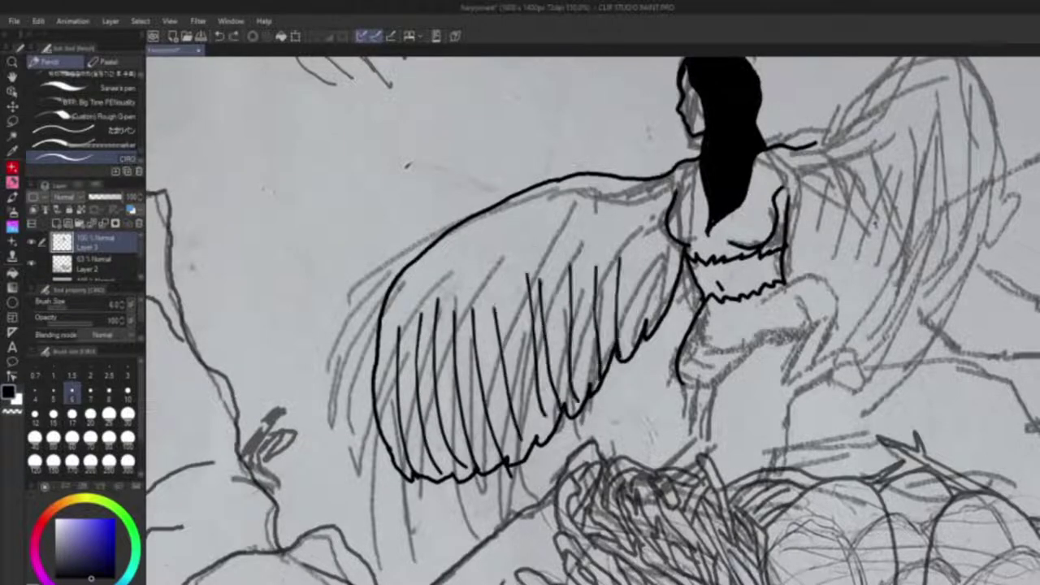
Undo the strokes of the left wing's scalloped lower edge and its feather lines.
key(ctrl+z)
key(ctrl+z)
key(ctrl+z)
key(ctrl+z)
key(ctrl+z)
key(ctrl+z)
key(ctrl+z)
key(ctrl+z)
key(ctrl+z)
key(ctrl+z)
key(ctrl+z)
key(ctrl+z)
key(ctrl+z)
Ink two scalloped rows of short feathers from the left wing's upper edge to the harpy's side.
mouse_move(669, 218)
mouse_down()
mouse_move(614, 222)
mouse_move(388, 299)
mouse_up()
key(ctrl+z)
drag(513, 196, 668, 219)
mouse_move(469, 221)
mouse_down()
mouse_move(591, 238)
mouse_move(666, 222)
mouse_up()
mouse_move(421, 257)
mouse_down()
mouse_move(638, 251)
mouse_move(668, 224)
mouse_up()
mouse_move(393, 287)
mouse_down()
mouse_move(633, 257)
mouse_move(444, 273)
mouse_up()
key(ctrl+z)
key(ctrl+z)
key(ctrl+z)
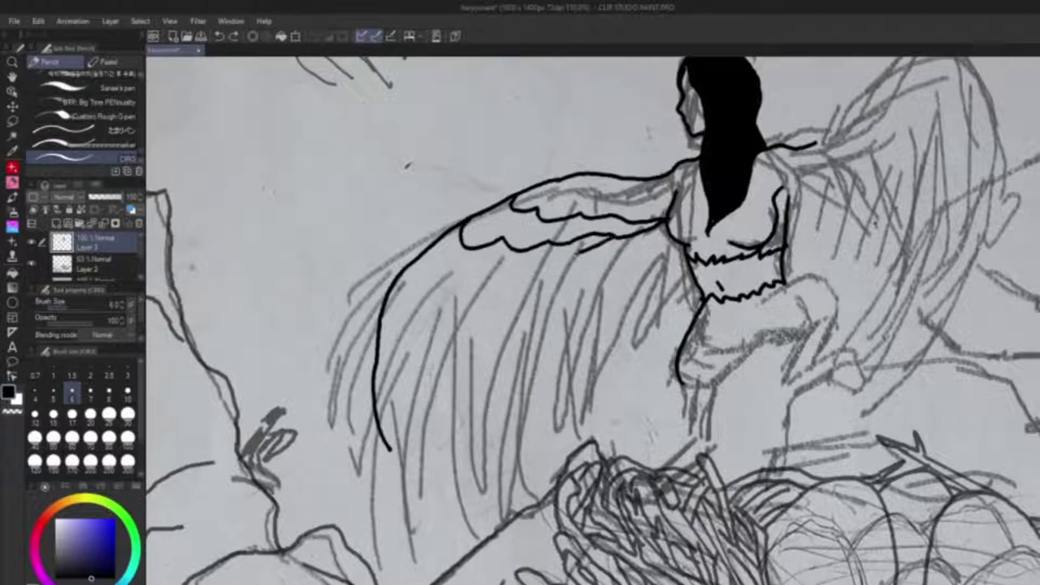
Ink two more scalloped feather rows below, reaching the bend of the left wing's outer edge.
drag(613, 237, 420, 259)
mouse_move(521, 262)
mouse_down()
mouse_move(387, 303)
mouse_move(416, 444)
mouse_up()
key(ctrl+z)
mouse_move(396, 307)
mouse_down()
mouse_move(422, 454)
mouse_move(459, 453)
mouse_up()
key(ctrl+z)
key(ctrl+z)
Ink long feather lines hanging from the scalloped rows, working from the harpy's side toward the wing tip.
drag(682, 253, 661, 329)
drag(663, 235, 640, 344)
drag(649, 235, 590, 407)
drag(594, 251, 564, 435)
drag(565, 264, 528, 447)
drag(536, 266, 512, 441)
drag(507, 277, 485, 444)
drag(476, 296, 458, 461)
drag(449, 309, 430, 470)
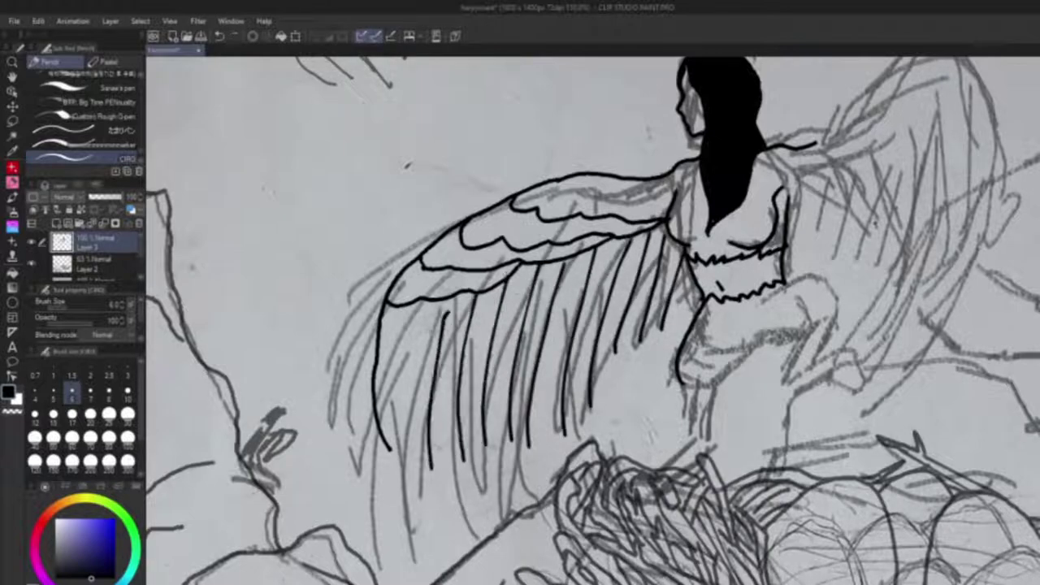
Undo the left wing's long feather lines and erase its scalloped feather rows.
key(ctrl+z)
key(ctrl+z)
key(ctrl+z)
key(ctrl+z)
key(ctrl+z)
key(ctrl+z)
key(ctrl+z)
key(ctrl+z)
key(e)
drag(386, 438, 660, 282)
drag(575, 216, 666, 244)
mouse_move(552, 177)
mouse_down()
mouse_move(668, 173)
mouse_move(417, 239)
mouse_up()
Re-ink the left wing's upper edge and ink a jagged lower edge running from the wing tip to the harpy's waist.
click(71, 414)
key(p)
key(ctrl+z)
drag(674, 167, 370, 290)
drag(691, 268, 392, 388)
mouse_move(524, 260)
mouse_down()
mouse_move(645, 165)
mouse_move(666, 207)
mouse_up()
key(ctrl+z)
Ink the right wing's outline with a jagged lower outer edge, plus a long fold line from its peak to its lower tip.
drag(641, 160, 690, 269)
drag(623, 177, 558, 374)
mouse_move(560, 366)
mouse_down()
mouse_move(547, 462)
mouse_move(565, 538)
mouse_up()
key(ctrl+z)
drag(363, 357, 742, 215)
drag(448, 268, 414, 411)
key(ctrl+z)
mouse_move(449, 267)
mouse_down()
mouse_move(416, 375)
mouse_move(413, 430)
mouse_up()
mouse_move(767, 254)
mouse_down()
mouse_move(705, 334)
mouse_move(457, 462)
mouse_move(411, 439)
mouse_move(476, 443)
mouse_move(718, 296)
mouse_move(767, 245)
mouse_up()
key(ctrl+z)
drag(861, 268, 489, 373)
mouse_move(566, 499)
mouse_down()
mouse_move(686, 349)
mouse_move(693, 195)
mouse_up()
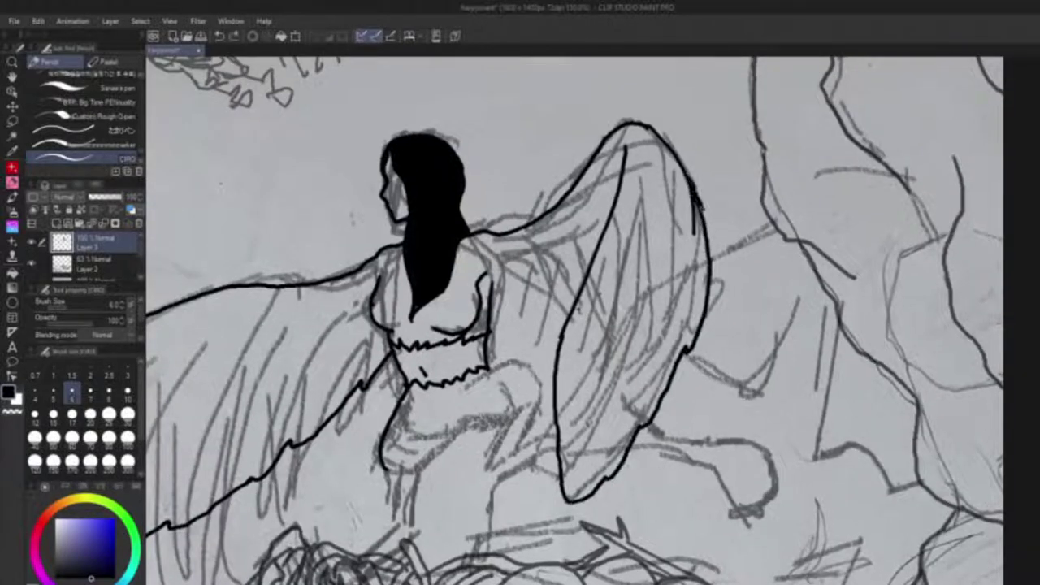
Erase the stray stroke on the right wing's outer edge and ink a short jagged feather edge between the torso and the folded wing.
key(e)
drag(695, 235, 694, 195)
key(p)
mouse_move(492, 299)
mouse_down()
mouse_move(529, 312)
mouse_move(572, 309)
mouse_up()
key(ctrl+z)
drag(490, 323, 565, 328)
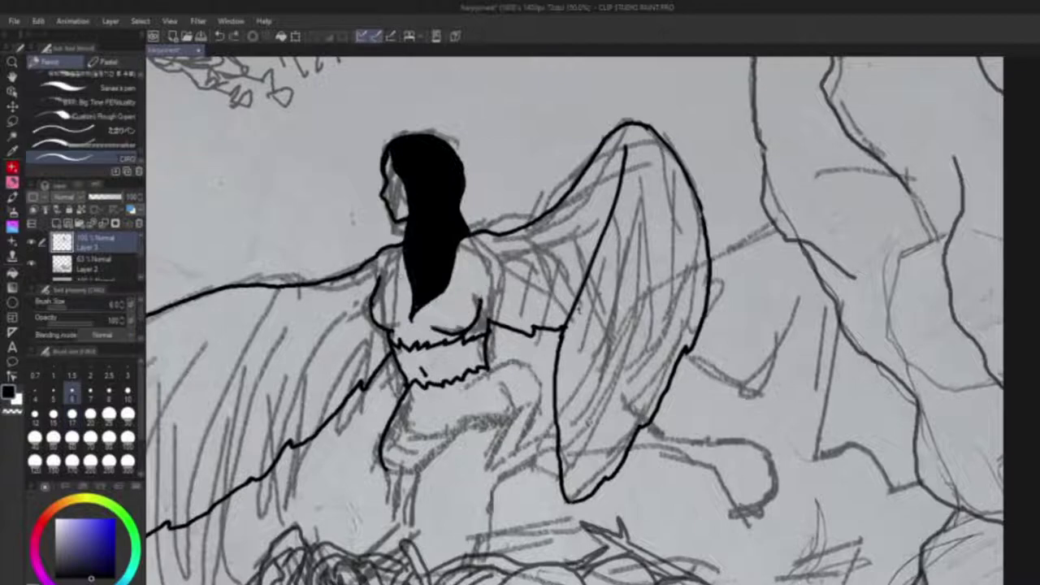
Ink a scalloped feather row along the inside of both wings and a second fold line down the right wing.
drag(395, 350, 569, 330)
drag(664, 281, 664, 300)
drag(400, 364, 506, 350)
mouse_move(361, 355)
mouse_down()
mouse_move(390, 358)
mouse_move(654, 267)
mouse_up()
drag(653, 268, 470, 294)
key(ctrl+z)
mouse_move(601, 264)
mouse_down()
mouse_move(587, 307)
mouse_move(712, 188)
mouse_up()
mouse_move(762, 135)
mouse_down()
mouse_move(686, 352)
mouse_move(797, 308)
mouse_up()
key(ctrl+z)
mouse_move(864, 103)
mouse_down()
mouse_move(852, 168)
mouse_move(785, 313)
mouse_up()
Clean up the line at the harpy's hip and ink the two thighs with ragged fur edges at the knees.
key(e)
drag(603, 359, 594, 417)
click(12, 196)
mouse_move(615, 334)
mouse_down()
mouse_move(589, 394)
mouse_move(744, 355)
mouse_up()
mouse_move(674, 330)
mouse_down()
mouse_move(755, 355)
mouse_move(749, 320)
mouse_move(746, 354)
mouse_up()
key(ctrl+z)
mouse_move(588, 406)
mouse_down()
mouse_move(625, 338)
mouse_move(639, 410)
mouse_up()
key(ctrl+z)
drag(658, 360, 657, 410)
drag(653, 413, 609, 432)
key(ctrl+z)
mouse_move(586, 418)
mouse_down()
mouse_move(582, 428)
mouse_move(594, 430)
mouse_up()
Ink the harpy's lower legs and clawed feet, one gripping the nest's edge and one raised beside the right wing.
mouse_move(608, 435)
mouse_down()
mouse_move(616, 489)
mouse_move(568, 456)
mouse_move(592, 432)
mouse_move(578, 480)
mouse_up()
key(ctrl+z)
mouse_move(610, 439)
mouse_down()
mouse_move(599, 478)
mouse_move(618, 471)
mouse_up()
key(ctrl+z)
key(ctrl+z)
mouse_move(781, 288)
mouse_down()
mouse_move(691, 325)
mouse_move(649, 394)
mouse_up()
key(ctrl+z)
mouse_move(664, 337)
mouse_down()
mouse_move(649, 396)
mouse_move(665, 386)
mouse_up()
drag(663, 371, 712, 359)
mouse_move(679, 381)
mouse_down()
mouse_move(695, 422)
mouse_move(714, 383)
mouse_up()
key(ctrl+z)
key(ctrl+z)
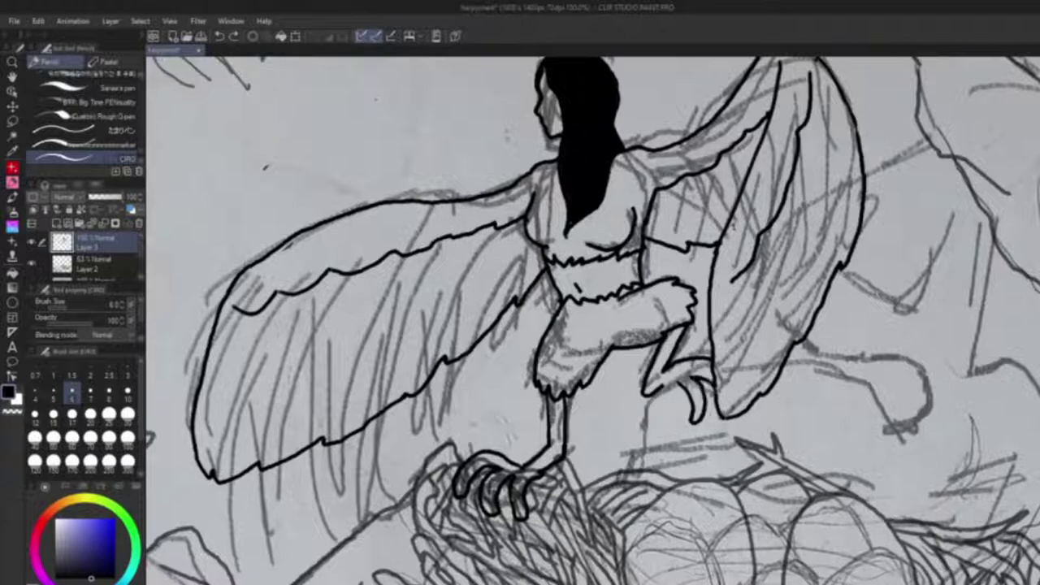
key(ctrl+z)
Ink the rock edge under the raised foot and the angular rock contours behind and beyond the right wing.
drag(645, 426, 622, 471)
mouse_move(922, 324)
mouse_down()
mouse_move(775, 365)
mouse_move(787, 366)
mouse_up()
drag(790, 182, 729, 213)
drag(706, 313, 786, 329)
key(ctrl+z)
drag(853, 304, 833, 424)
drag(833, 424, 912, 441)
Ink the rock ledge below the right wing and the flat rock lines behind the nest.
drag(668, 385, 779, 427)
drag(680, 406, 787, 482)
key(ctrl+z)
key(ctrl+z)
key(ctrl+z)
drag(796, 503, 707, 428)
mouse_move(712, 441)
mouse_down()
mouse_move(761, 430)
mouse_move(817, 439)
mouse_up()
drag(551, 377, 750, 447)
drag(609, 486, 680, 475)
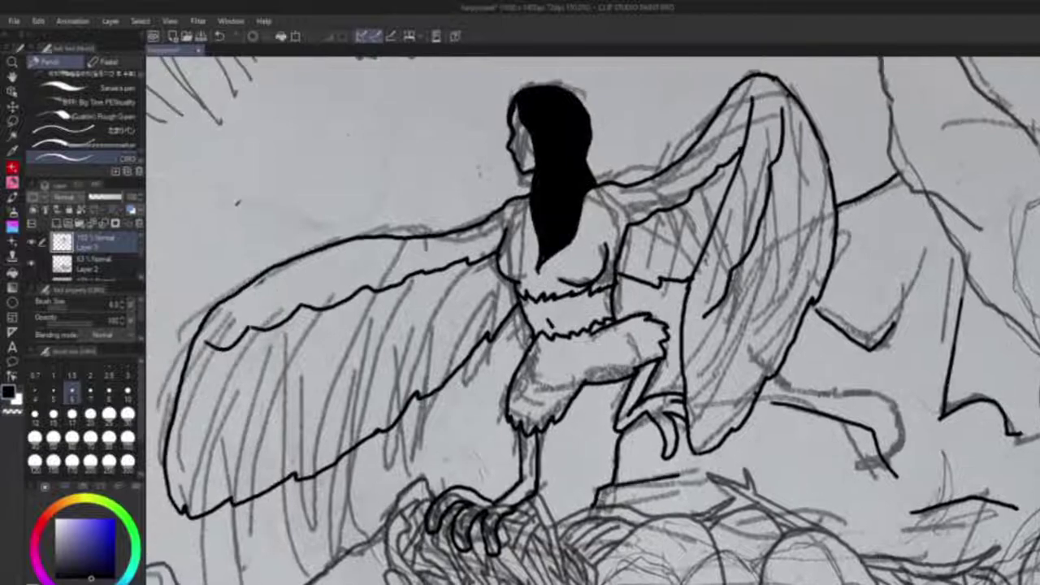
On Layer 2, erase the lines around the standing foot's talons with a size 12 eraser, and return to the pen on Layer 3.
scroll(689, 212, down, 1)
click(96, 264)
key(e)
click(35, 416)
mouse_move(517, 419)
mouse_down()
mouse_move(537, 423)
mouse_move(519, 408)
mouse_up()
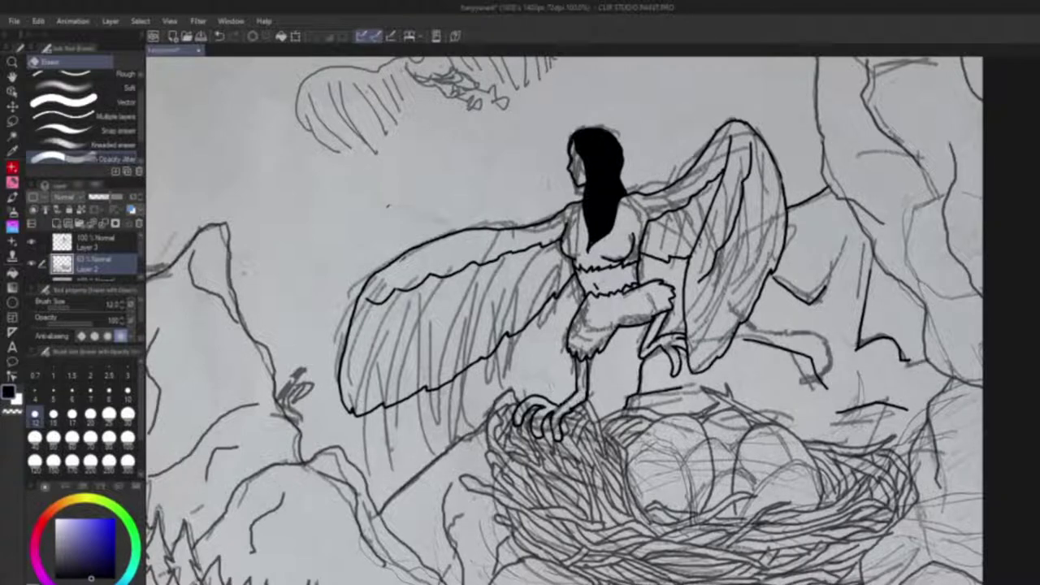
click(86, 243)
key(p)
mouse_move(428, 250)
mouse_down()
mouse_move(555, 490)
mouse_move(601, 407)
mouse_up()
key(e)
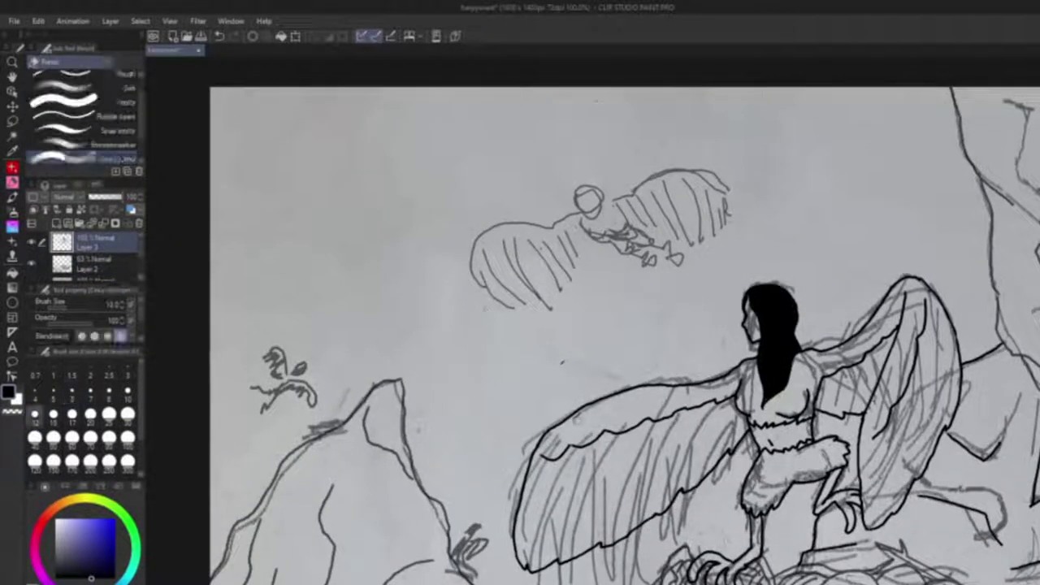
key(p)
scroll(507, 337, up, 3)
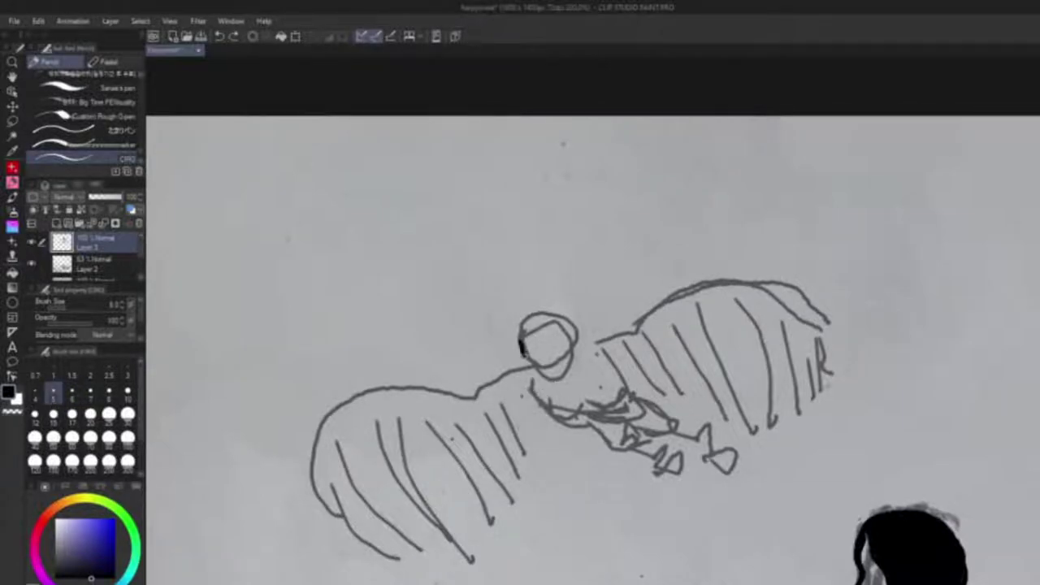
mouse_move(530, 365)
mouse_down()
mouse_move(572, 349)
mouse_move(544, 376)
mouse_move(528, 323)
mouse_move(551, 377)
mouse_move(566, 362)
mouse_move(559, 380)
mouse_up()
key(ctrl+z)
key(ctrl+z)
key(ctrl+z)
key(ctrl+z)
key(ctrl+z)
drag(557, 314, 520, 342)
key(ctrl+z)
key(ctrl+z)
key(ctrl+z)
Ink the small flying harpy's head outline and fill in her long black hair around the face.
drag(536, 369, 565, 377)
drag(521, 333, 563, 326)
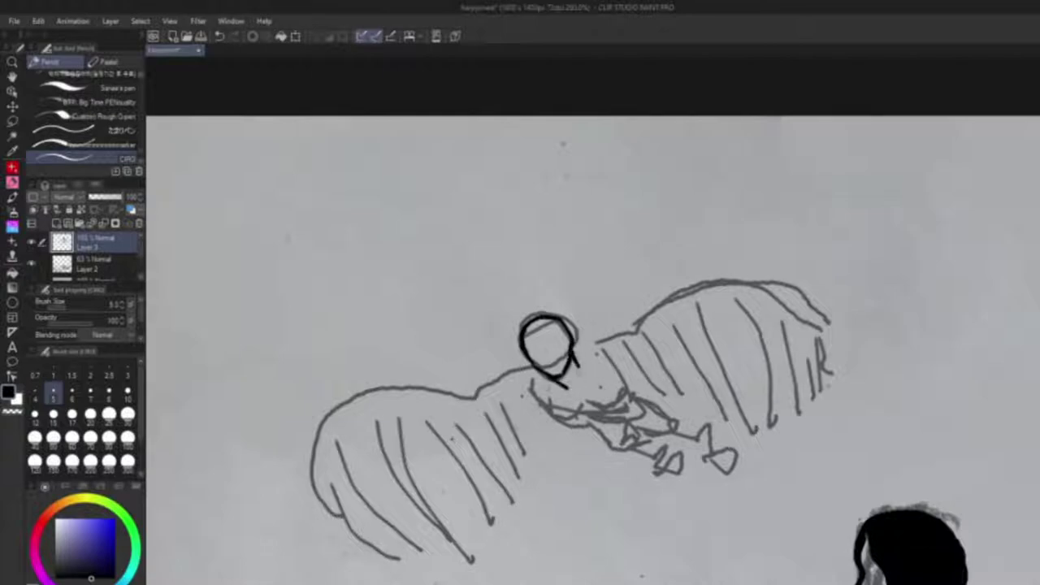
drag(531, 359, 546, 425)
mouse_move(520, 337)
mouse_down()
mouse_move(545, 425)
mouse_move(530, 357)
mouse_move(536, 322)
mouse_move(572, 423)
mouse_move(560, 324)
mouse_move(567, 408)
mouse_move(579, 347)
mouse_move(469, 186)
mouse_up()
Ink the eye and mouth on the large harpy's profile.
drag(805, 466, 827, 473)
drag(803, 431, 821, 439)
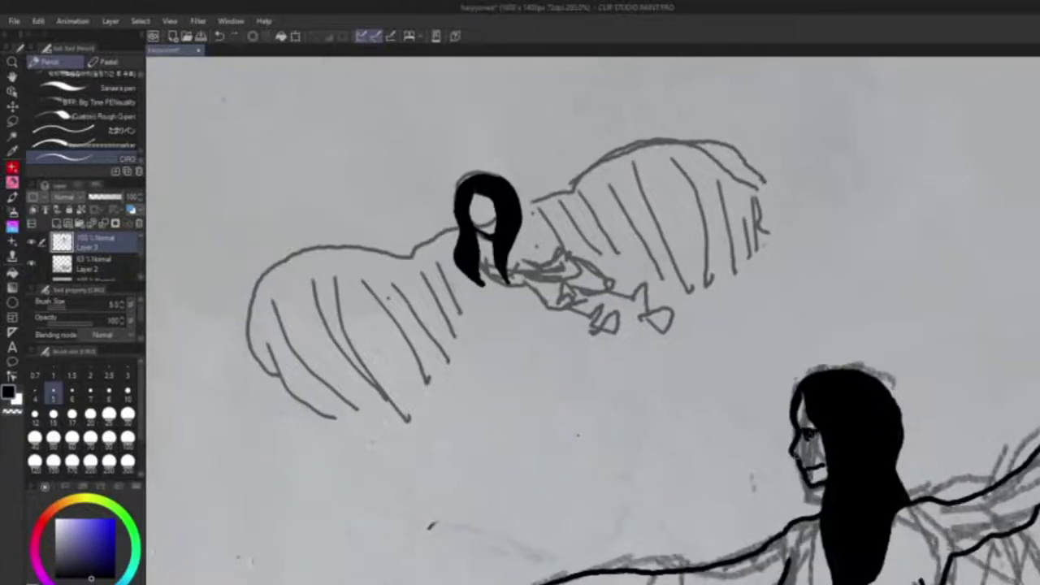
key(ctrl+z)
Ink the small flying harpy's eyes and mouth at brush size 4, and set the brush size back to 5.
click(35, 394)
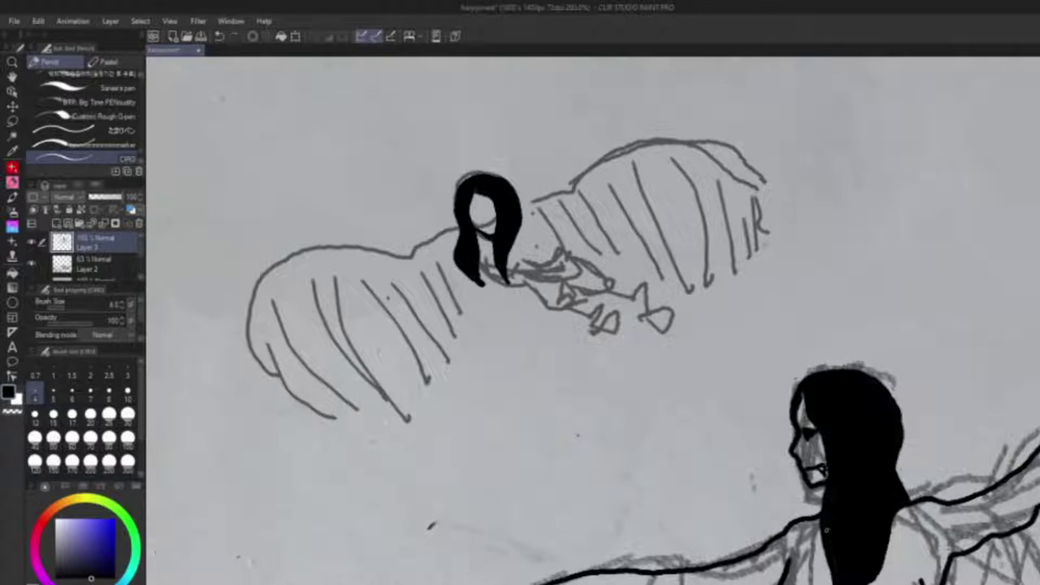
scroll(441, 180, up, 4)
drag(569, 340, 580, 353)
key(ctrl+z)
drag(571, 349, 611, 342)
drag(655, 298, 626, 328)
key(ctrl+z)
mouse_move(569, 288)
mouse_down()
mouse_move(561, 260)
mouse_move(551, 367)
mouse_move(587, 234)
mouse_up()
scroll(461, 293, down, 4)
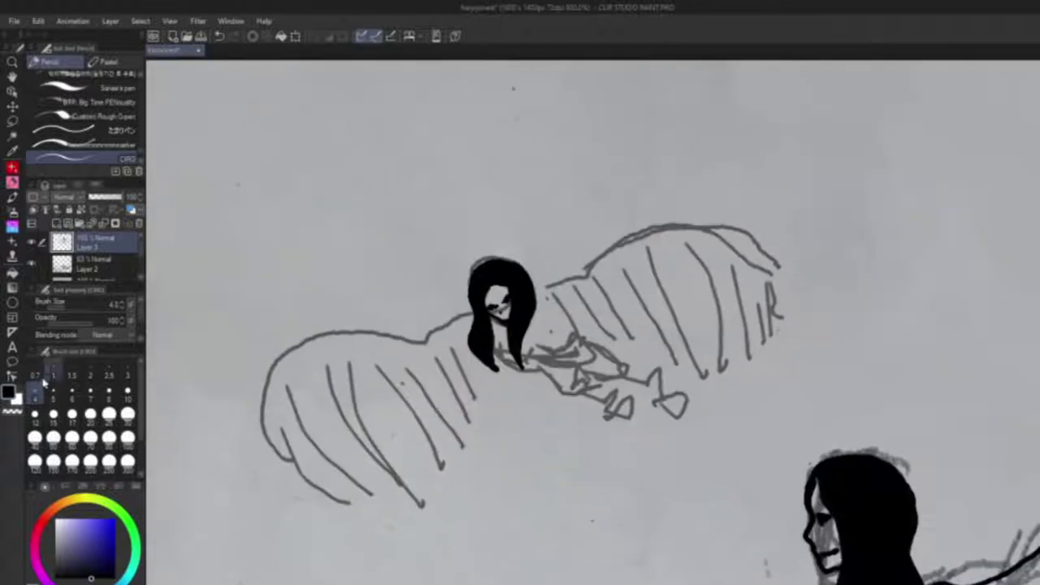
click(54, 393)
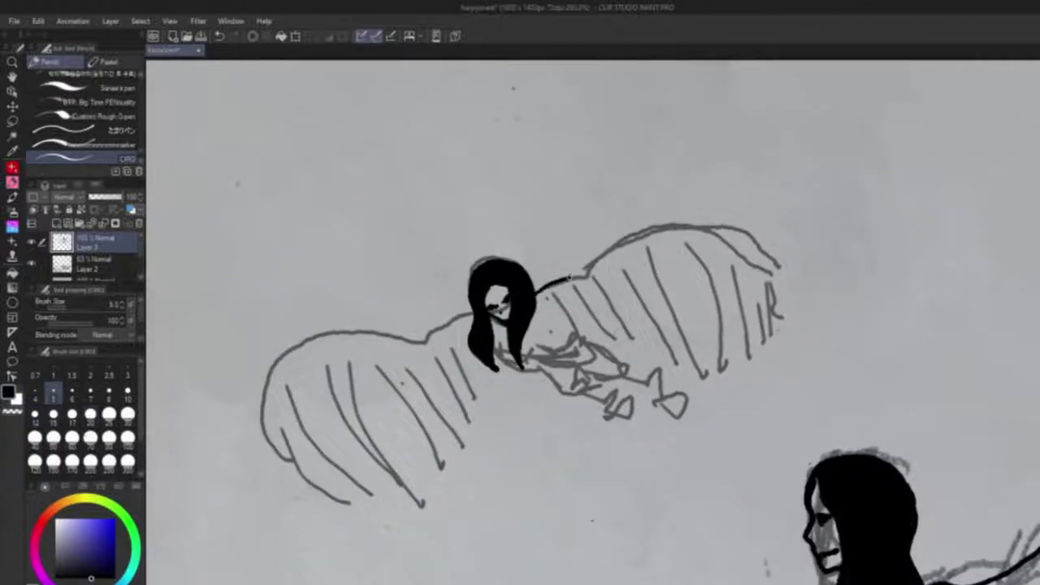
key(ctrl+z)
drag(536, 294, 641, 228)
key(ctrl+z)
mouse_move(483, 314)
mouse_down()
mouse_move(455, 308)
mouse_move(394, 324)
mouse_move(282, 398)
mouse_move(333, 463)
mouse_up()
key(ctrl+z)
key(ctrl+z)
mouse_move(536, 288)
mouse_down()
mouse_move(695, 231)
mouse_move(758, 276)
mouse_up()
key(ctrl+z)
drag(696, 229, 760, 278)
mouse_move(496, 340)
mouse_down()
mouse_move(520, 368)
mouse_move(629, 267)
mouse_move(763, 278)
mouse_up()
key(ctrl+z)
key(ctrl+z)
key(ctrl+z)
drag(687, 256, 746, 278)
key(ctrl+z)
key(ctrl+z)
mouse_move(580, 302)
mouse_down()
mouse_move(679, 253)
mouse_move(739, 258)
mouse_up()
mouse_move(581, 341)
mouse_down()
mouse_move(735, 317)
mouse_move(768, 274)
mouse_up()
key(ctrl+z)
key(ctrl+z)
key(ctrl+z)
key(ctrl+z)
key(ctrl+z)
key(ctrl+z)
Ink both wings of the small flying harpy with smooth upper edges, scalloped inner rows and jagged lower edges.
key(ctrl+minus)
mouse_move(504, 325)
mouse_down()
mouse_move(538, 216)
mouse_move(417, 224)
mouse_move(357, 328)
mouse_move(560, 243)
mouse_up()
mouse_move(603, 178)
mouse_down()
mouse_move(801, 153)
mouse_move(674, 213)
mouse_move(613, 197)
mouse_move(776, 145)
mouse_up()
mouse_move(554, 234)
mouse_down()
mouse_move(479, 246)
mouse_move(379, 286)
mouse_up()
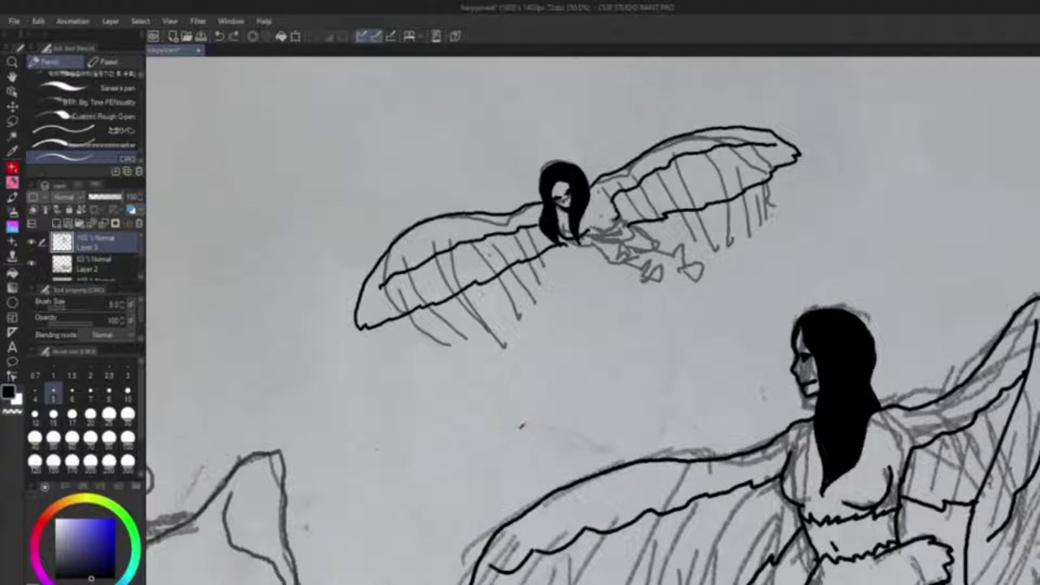
Ink the small flying harpy's torso, chest and feathered waist between the wings.
key(ctrl+z)
key(ctrl+z)
drag(561, 228, 577, 240)
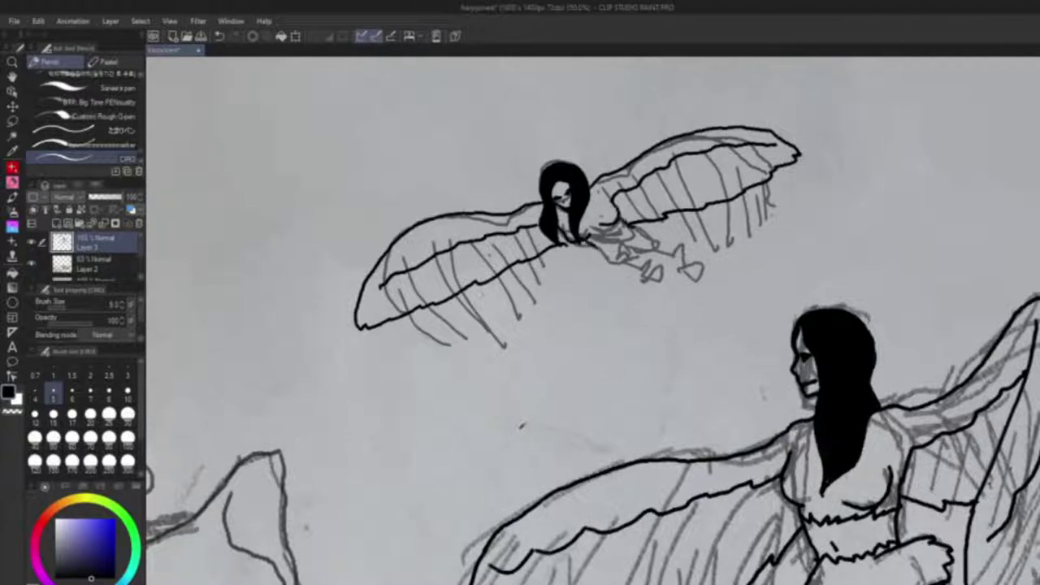
key(ctrl+z)
drag(543, 242, 592, 269)
drag(455, 212, 399, 222)
drag(489, 226, 580, 153)
mouse_move(513, 240)
mouse_down()
mouse_move(562, 221)
mouse_move(621, 172)
mouse_up()
mouse_move(510, 244)
mouse_down()
mouse_move(575, 306)
mouse_move(621, 255)
mouse_up()
drag(603, 234, 688, 220)
drag(628, 165, 690, 218)
Ink the small flying harpy's legs and taloned feet trailing beneath her body.
mouse_move(594, 294)
mouse_down()
mouse_move(650, 297)
mouse_move(586, 309)
mouse_move(569, 331)
mouse_move(626, 339)
mouse_move(606, 275)
mouse_up()
key(ctrl+z)
drag(624, 247, 728, 267)
key(ctrl+z)
key(ctrl+z)
key(ctrl+z)
key(ctrl+z)
mouse_move(575, 318)
mouse_down()
mouse_move(619, 369)
mouse_move(654, 310)
mouse_up()
drag(630, 324, 680, 330)
drag(602, 280, 681, 328)
drag(682, 308, 588, 336)
mouse_move(605, 289)
mouse_down()
mouse_move(603, 342)
mouse_move(633, 354)
mouse_up()
mouse_move(617, 322)
mouse_down()
mouse_move(656, 348)
mouse_move(668, 328)
mouse_up()
mouse_move(597, 249)
mouse_down()
mouse_move(673, 288)
mouse_move(638, 297)
mouse_up()
drag(614, 281, 570, 271)
mouse_move(464, 266)
mouse_down()
mouse_move(579, 275)
mouse_move(602, 298)
mouse_up()
drag(582, 264, 595, 272)
scroll(578, 294, down, 10)
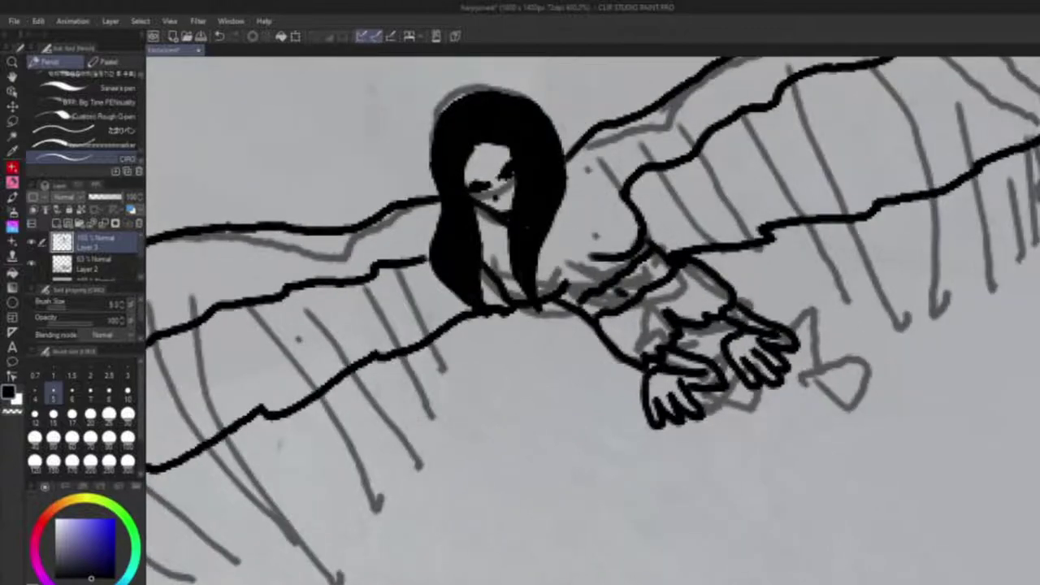
Ink the distant harpy flying above the mountain at brush size 4, with black hair, body, thighs and two wings.
scroll(444, 255, up, 5)
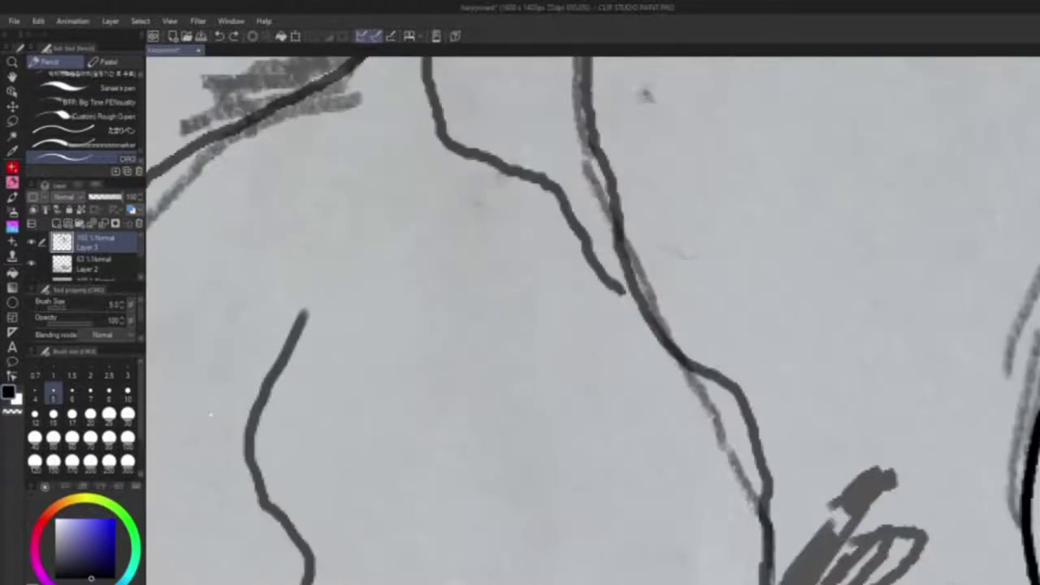
mouse_move(569, 304)
mouse_down()
mouse_move(527, 203)
mouse_move(471, 218)
mouse_up()
key(ctrl+z)
mouse_move(572, 302)
mouse_down()
mouse_move(544, 210)
mouse_move(493, 252)
mouse_move(545, 315)
mouse_up()
mouse_move(487, 194)
mouse_down()
mouse_move(560, 310)
mouse_move(638, 286)
mouse_up()
key(ctrl+z)
mouse_move(571, 301)
mouse_down()
mouse_move(617, 338)
mouse_move(671, 464)
mouse_move(571, 357)
mouse_move(668, 438)
mouse_up()
key(ctrl+z)
key(ctrl+z)
drag(588, 342, 540, 365)
mouse_move(522, 323)
mouse_down()
mouse_move(494, 388)
mouse_move(542, 366)
mouse_up()
mouse_move(573, 300)
mouse_down()
mouse_move(593, 315)
mouse_move(618, 312)
mouse_up()
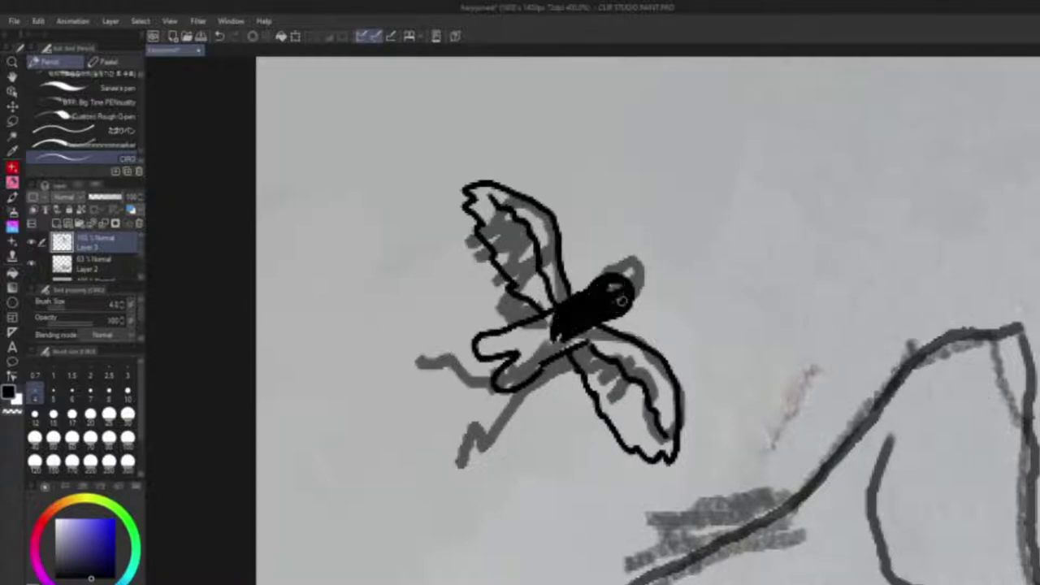
drag(536, 320, 551, 357)
drag(476, 351, 432, 364)
key(ctrl+z)
mouse_move(474, 345)
mouse_down()
mouse_move(453, 332)
mouse_move(414, 364)
mouse_move(427, 400)
mouse_up()
key(ctrl+z)
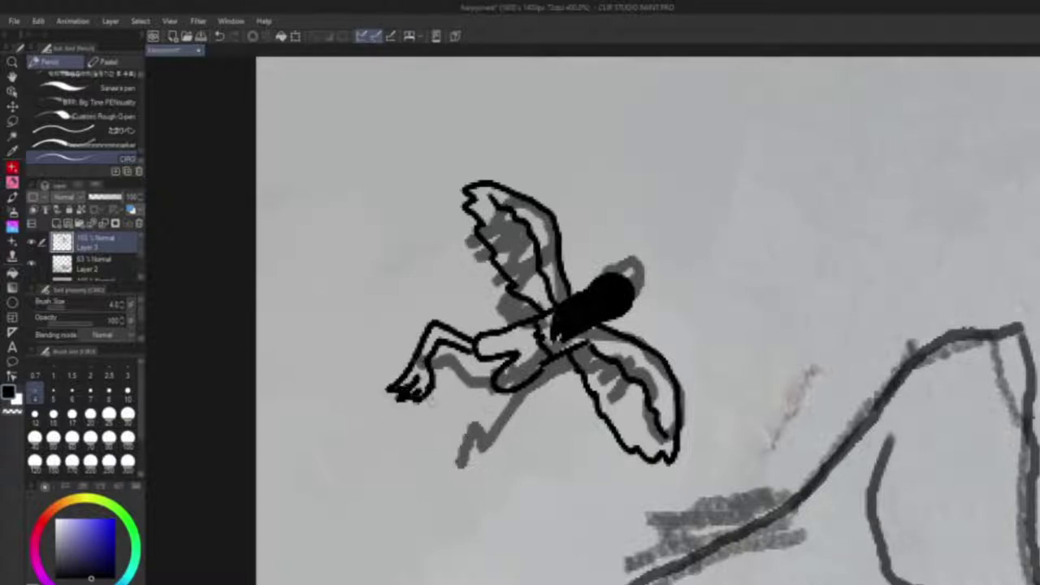
key(ctrl+z)
key(ctrl+z)
key(ctrl+z)
key(ctrl+z)
Ink the distant flying harpy's short bent lower legs and clawed feet.
mouse_move(495, 390)
mouse_down()
mouse_move(482, 420)
mouse_move(494, 418)
mouse_up()
mouse_move(480, 340)
mouse_down()
mouse_move(460, 346)
mouse_move(464, 369)
mouse_move(477, 371)
mouse_up()
key(ctrl+z)
mouse_move(455, 362)
mouse_down()
mouse_move(447, 376)
mouse_move(471, 385)
mouse_up()
mouse_move(472, 369)
mouse_down()
mouse_move(457, 384)
mouse_move(462, 421)
mouse_up()
drag(461, 422, 491, 433)
drag(470, 434, 498, 445)
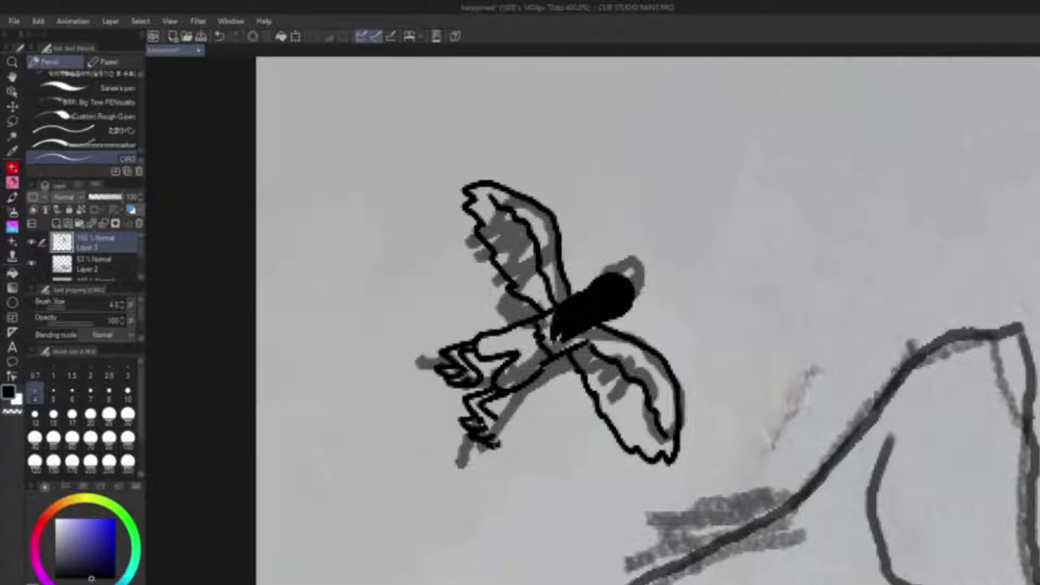
Ink a small twig nest with overlapping curved strokes on the ledge beside the distant mountain's peak.
drag(541, 483, 440, 322)
drag(539, 346, 681, 331)
key(ctrl+z)
drag(619, 365, 681, 331)
mouse_move(551, 342)
mouse_down()
mouse_move(639, 371)
mouse_move(596, 391)
mouse_up()
drag(562, 354, 622, 388)
drag(690, 342, 656, 378)
drag(626, 341, 704, 378)
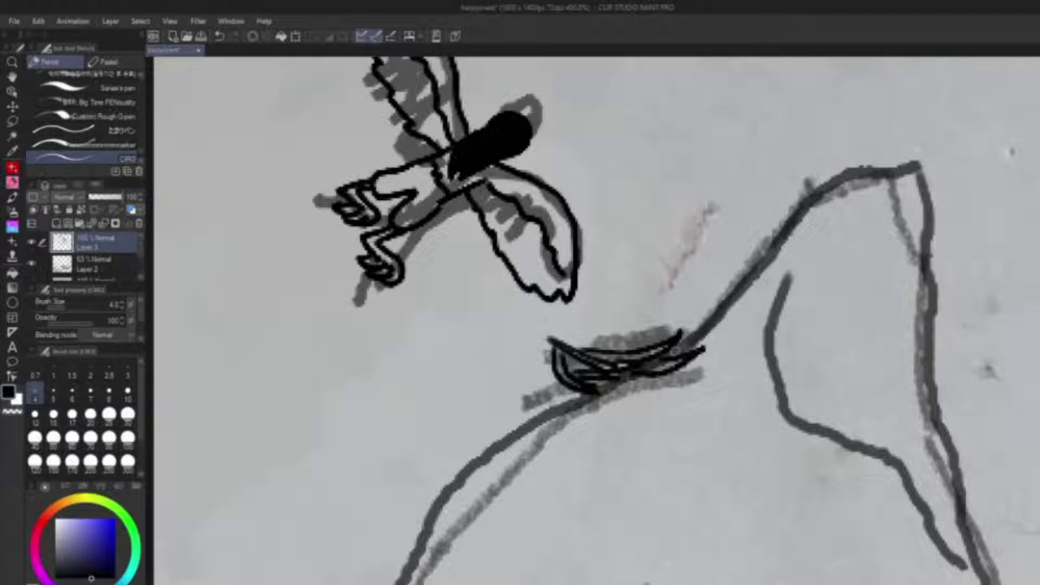
drag(601, 398, 683, 374)
drag(671, 337, 711, 390)
drag(674, 357, 700, 384)
mouse_move(544, 353)
mouse_down()
mouse_move(557, 380)
mouse_move(546, 406)
mouse_move(656, 382)
mouse_move(624, 404)
mouse_move(621, 334)
mouse_move(675, 340)
mouse_up()
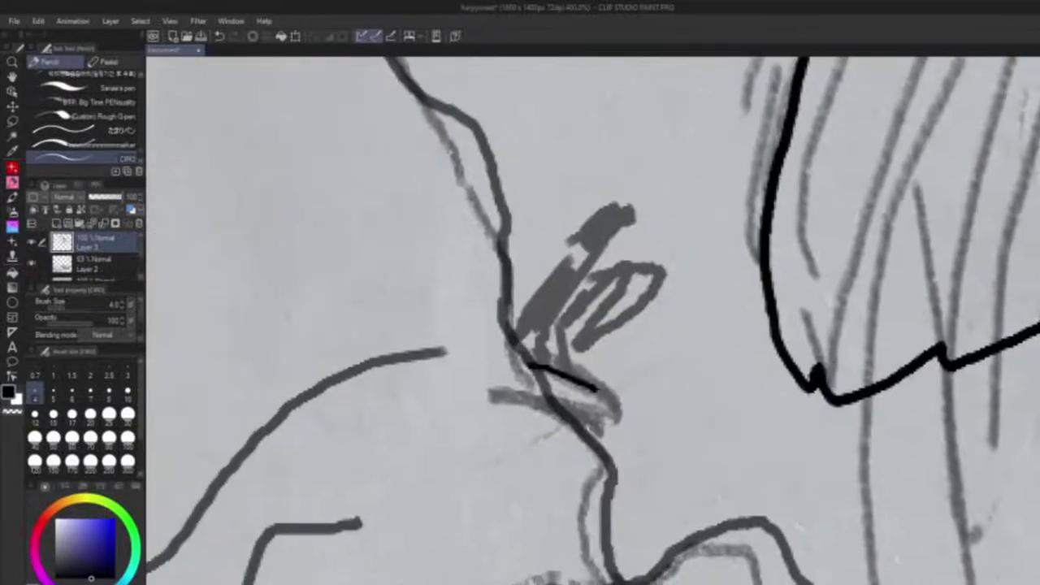
Ink a tiny scribbled nest on the mountain's slope and a harpy perched on it with folded wings.
mouse_move(528, 367)
mouse_down()
mouse_move(599, 393)
mouse_move(600, 438)
mouse_up()
drag(549, 391, 612, 412)
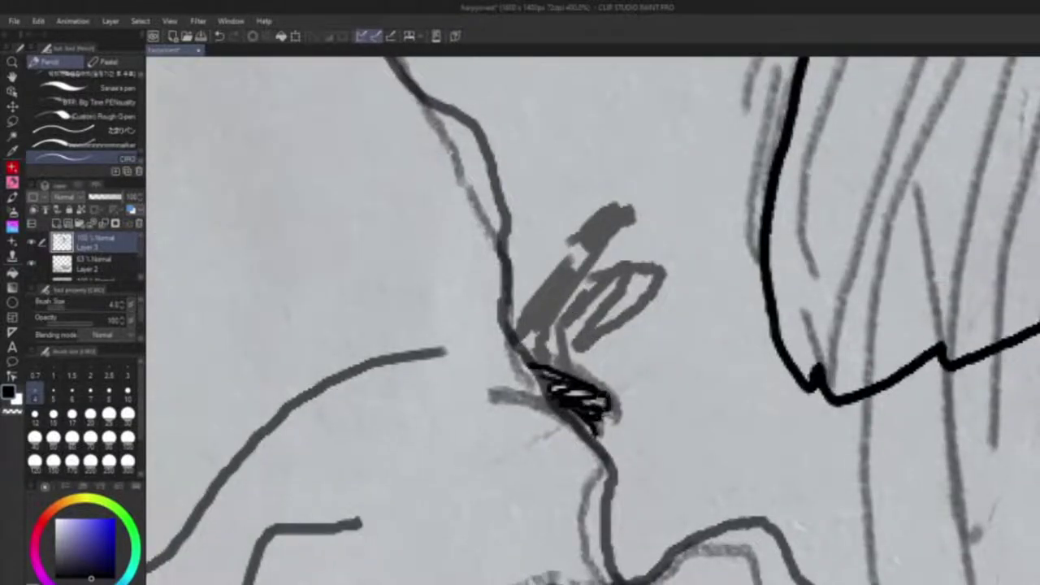
drag(554, 369, 617, 387)
mouse_move(573, 254)
mouse_down()
mouse_move(522, 330)
mouse_move(588, 264)
mouse_move(573, 337)
mouse_up()
mouse_move(583, 280)
mouse_down()
mouse_move(559, 355)
mouse_move(536, 365)
mouse_move(569, 374)
mouse_up()
mouse_move(584, 245)
mouse_down()
mouse_move(600, 232)
mouse_move(578, 245)
mouse_up()
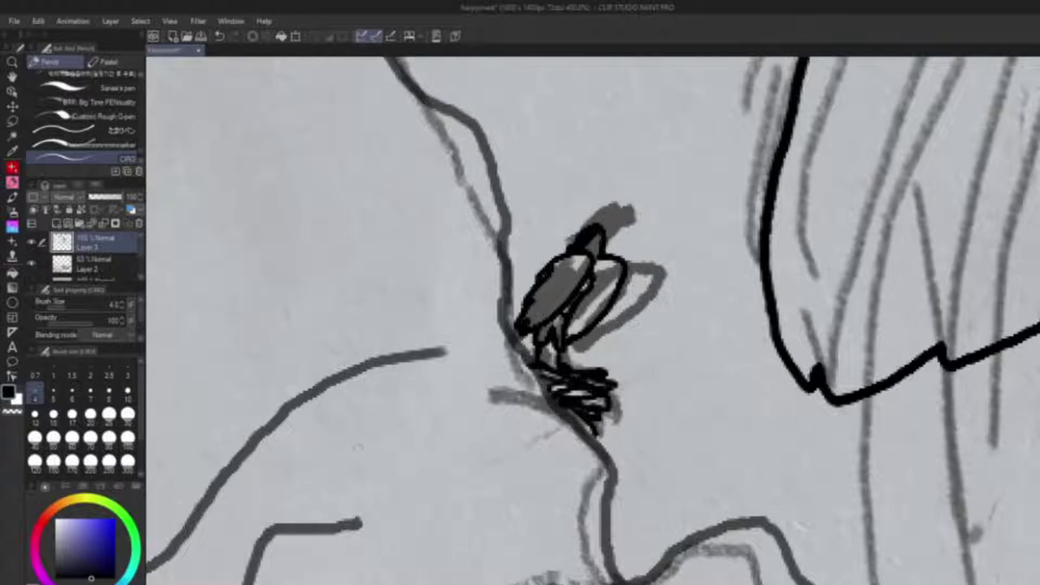
Hide the scanned sketch layer and raise Layer 2's opacity to 100%.
key(ctrl+minus)
key(ctrl+minus)
key(ctrl+minus)
key(ctrl+minus)
key(ctrl+minus)
key(ctrl+minus)
drag(140, 247, 140, 261)
click(32, 263)
click(98, 243)
drag(108, 198, 139, 200)
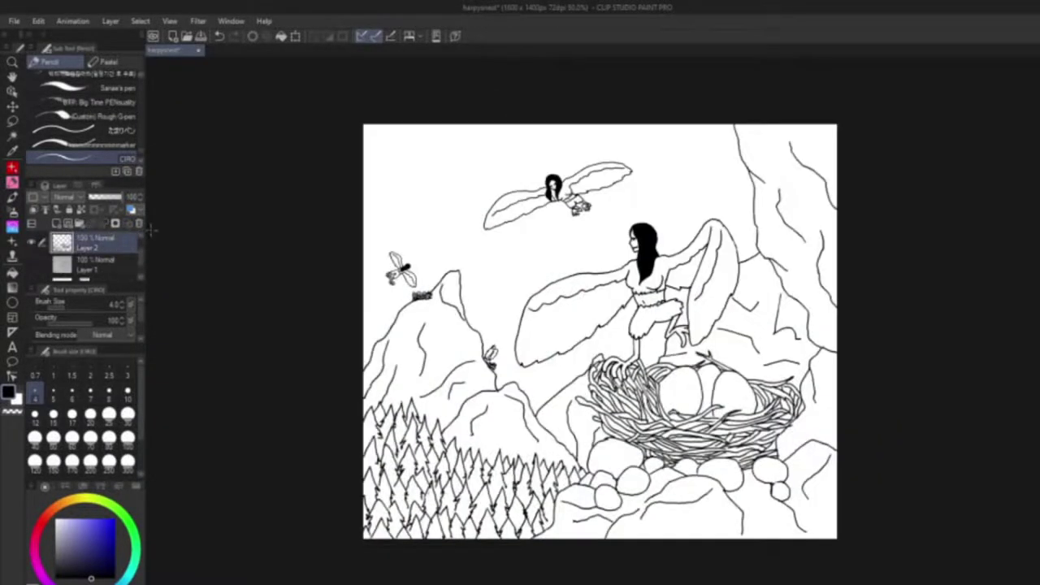
Merge the line art into Layer 2 and add a blank layer beneath it for the flat colors.
click(13, 226)
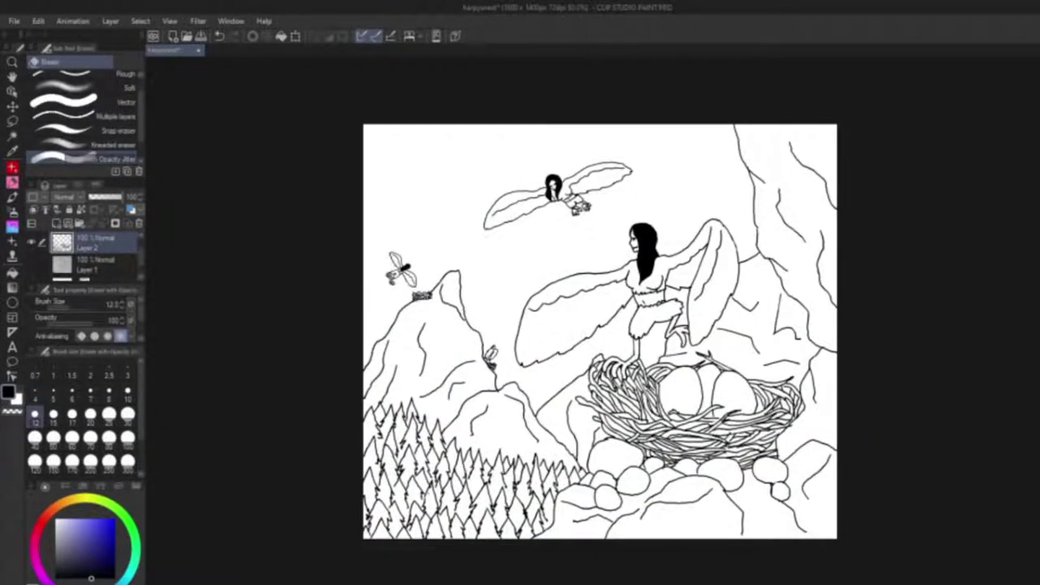
drag(141, 252, 142, 242)
click(125, 252)
right_click(125, 251)
click(179, 358)
click(106, 260)
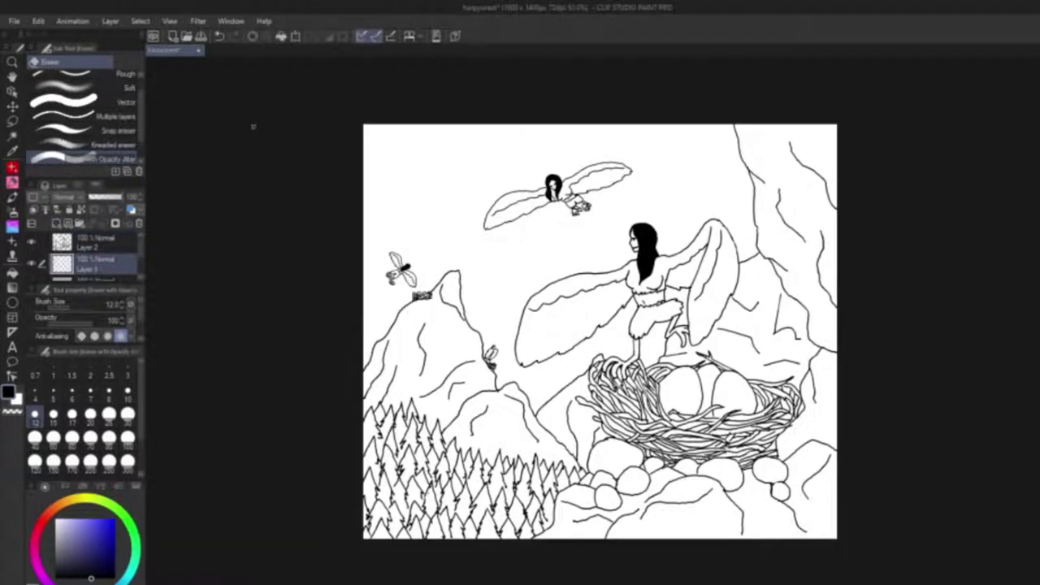
Paint the cliff, foreground rocks and distant mountains dark bluish grey with the Dense watercolor brush at size 100.
click(12, 197)
mouse_move(562, 538)
mouse_down()
mouse_move(601, 455)
mouse_move(813, 503)
mouse_move(800, 382)
mouse_move(731, 227)
mouse_move(800, 162)
mouse_move(845, 438)
mouse_up()
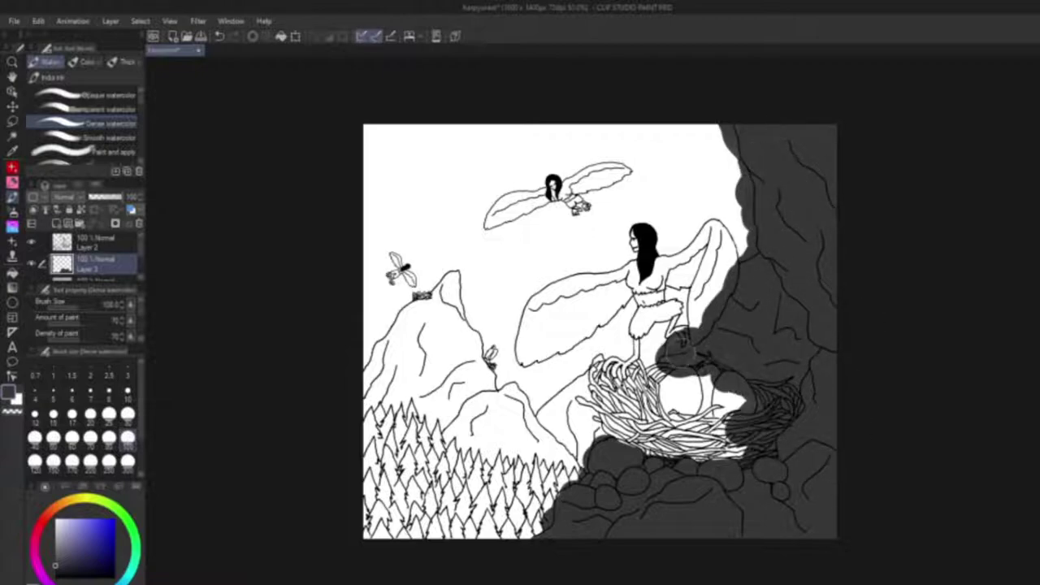
drag(560, 504, 601, 451)
click(63, 556)
mouse_move(382, 422)
mouse_down()
mouse_move(398, 341)
mouse_move(455, 276)
mouse_move(487, 423)
mouse_move(542, 426)
mouse_move(601, 382)
mouse_up()
mouse_move(830, 399)
mouse_down()
mouse_move(753, 270)
mouse_move(792, 314)
mouse_move(760, 146)
mouse_move(628, 461)
mouse_up()
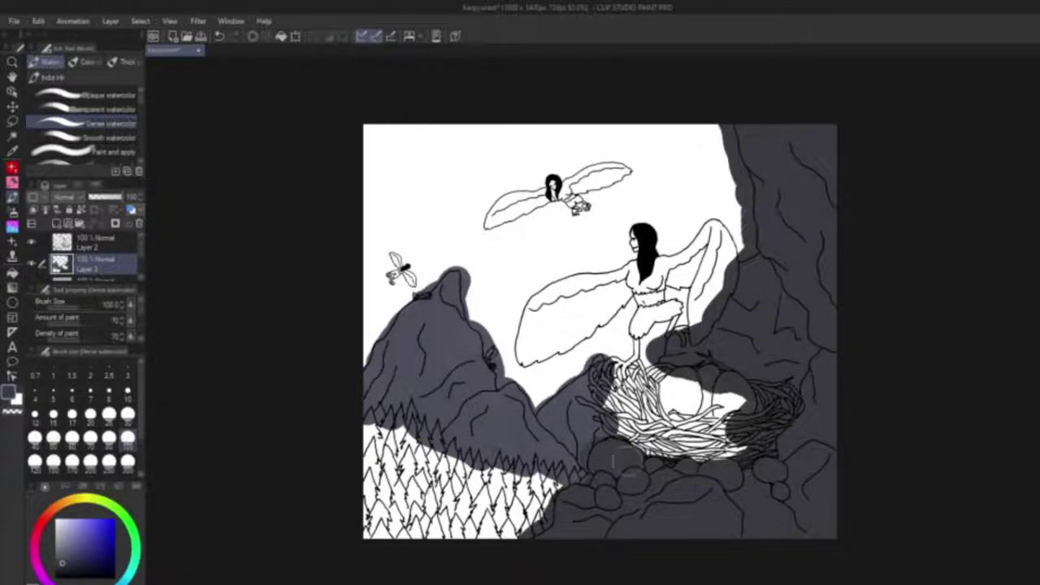
Paint the pine forest below the mountains a dark muted green.
click(131, 528)
click(71, 565)
mouse_move(367, 436)
mouse_down()
mouse_move(520, 487)
mouse_move(438, 434)
mouse_up()
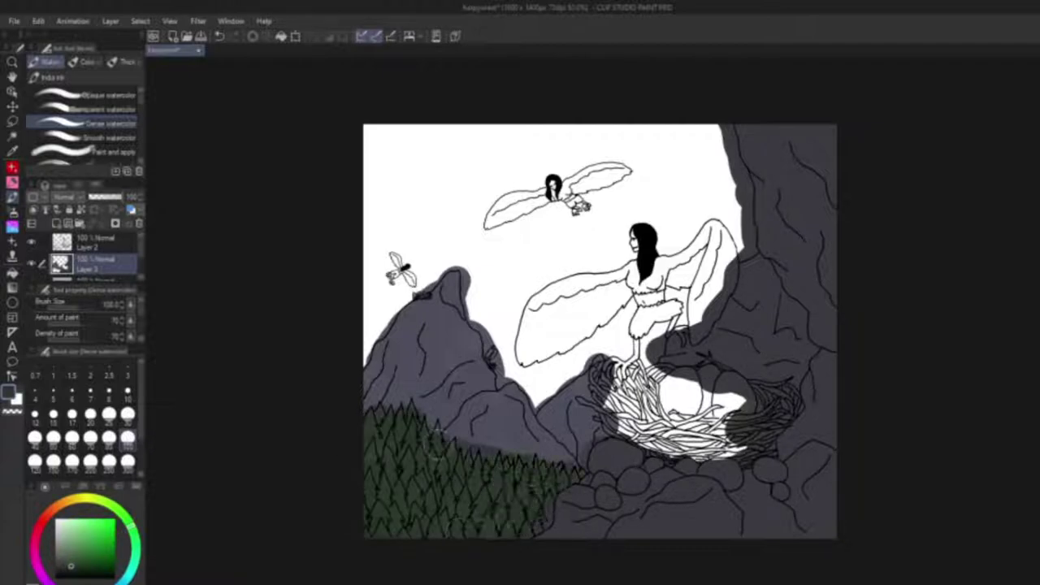
Fill the sky with a dark violet-blue using the Fill tool.
key(p)
scroll(118, 123, down, 10)
click(130, 145)
drag(386, 201, 430, 255)
key(ctrl+z)
click(88, 583)
click(84, 550)
mouse_move(363, 363)
mouse_down()
mouse_move(412, 284)
mouse_move(408, 101)
mouse_up()
key(ctrl+z)
click(12, 274)
click(404, 216)
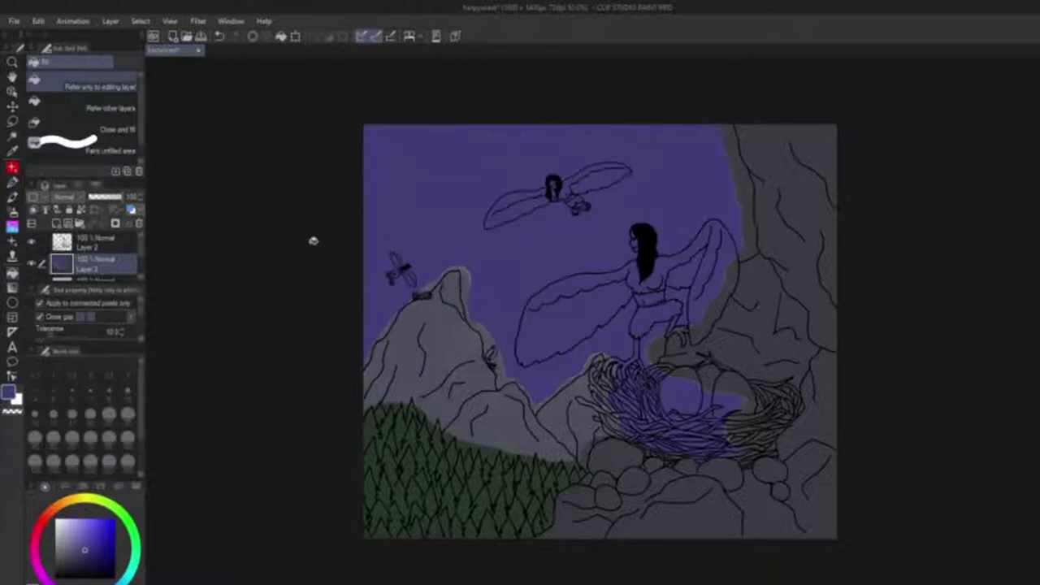
Paint the sky color with a pencil brush up to the outlines of the mountains and the cliff.
key(p)
mouse_move(420, 281)
mouse_down()
mouse_move(468, 294)
mouse_move(528, 389)
mouse_move(603, 362)
mouse_up()
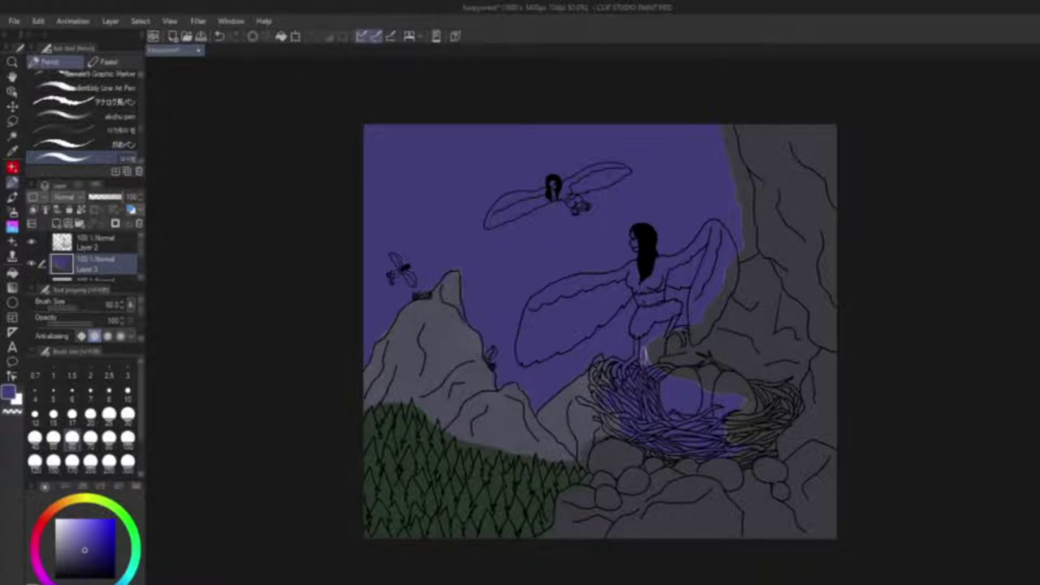
drag(736, 208, 726, 127)
Paint the large twig nest a dark brown.
click(80, 499)
click(71, 547)
click(67, 501)
click(69, 568)
mouse_move(601, 370)
mouse_down()
mouse_move(636, 416)
mouse_move(635, 439)
mouse_move(754, 453)
mouse_move(707, 358)
mouse_up()
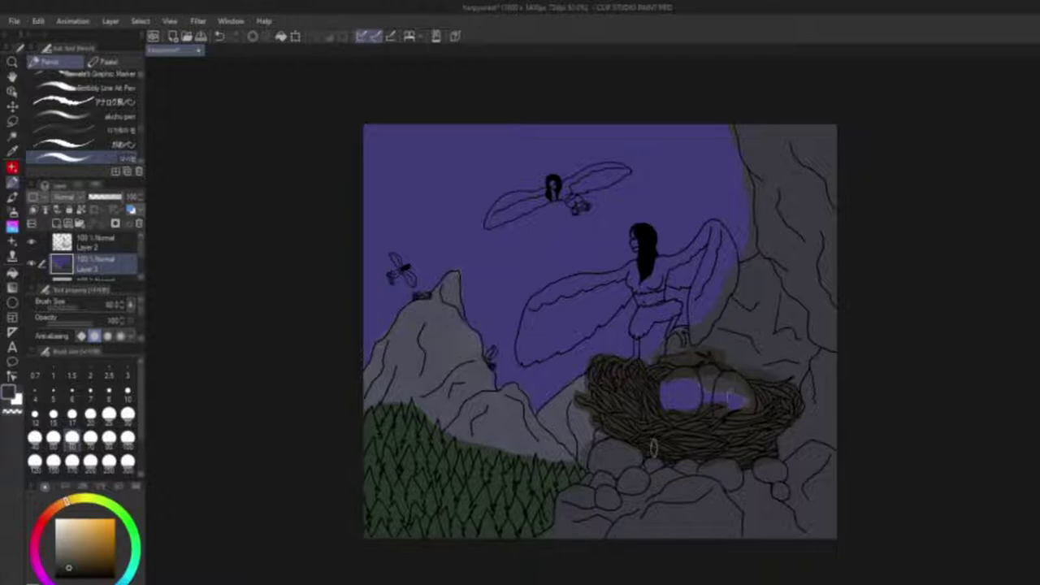
Paint the eggs in the nest a pale greyish cream.
mouse_move(676, 404)
mouse_down()
mouse_move(691, 409)
mouse_move(673, 416)
mouse_move(715, 373)
mouse_move(748, 394)
mouse_move(735, 410)
mouse_up()
key(ctrl+z)
click(61, 542)
click(61, 546)
mouse_move(667, 396)
mouse_down()
mouse_move(687, 385)
mouse_move(738, 404)
mouse_move(662, 405)
mouse_move(741, 383)
mouse_up()
key(ctrl+z)
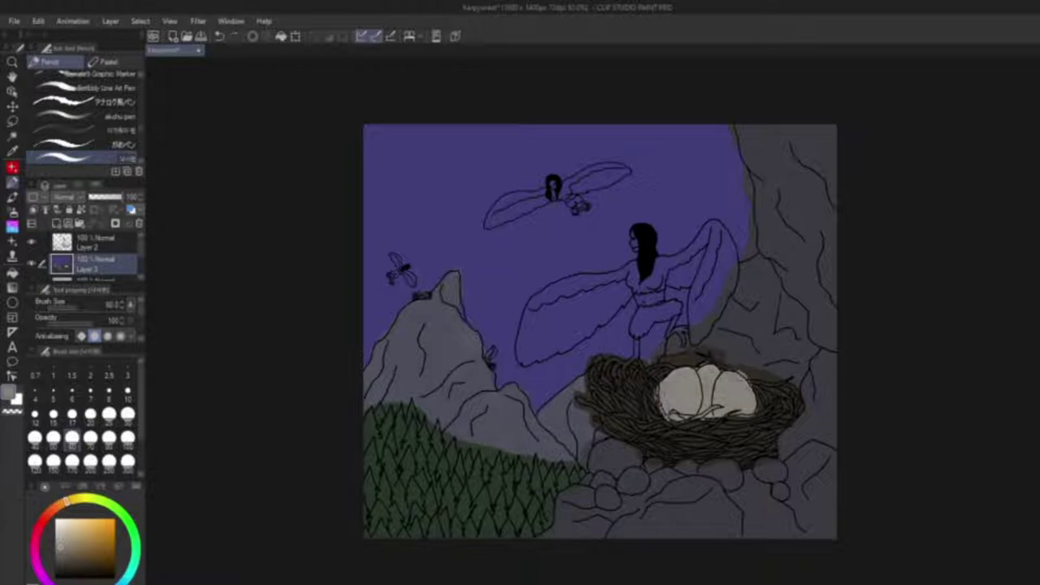
Add a new layer under the line art and paint the harpies' wings and feathered bodies dark brown.
key(ctrl+shift+n)
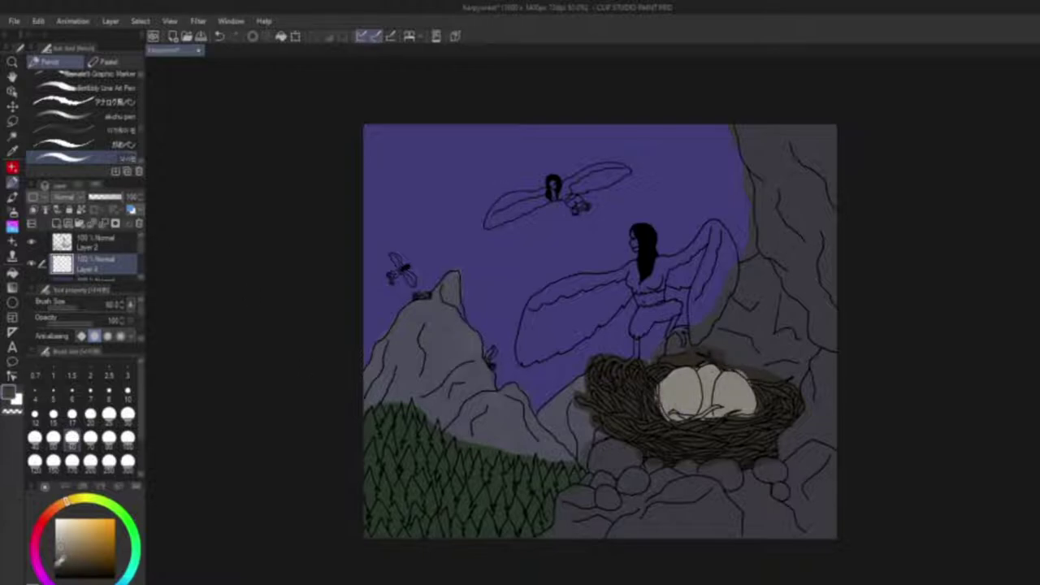
mouse_move(565, 321)
mouse_down()
mouse_move(536, 352)
mouse_move(564, 292)
mouse_move(531, 351)
mouse_move(656, 281)
mouse_move(689, 282)
mouse_up()
click(68, 500)
click(61, 504)
click(81, 563)
mouse_move(538, 337)
mouse_down()
mouse_move(597, 280)
mouse_move(714, 250)
mouse_up()
drag(639, 328, 677, 307)
mouse_move(488, 221)
mouse_down()
mouse_move(601, 174)
mouse_move(575, 205)
mouse_up()
Paint the harpies' legs and talons yellowish tan at brush size 17.
click(72, 414)
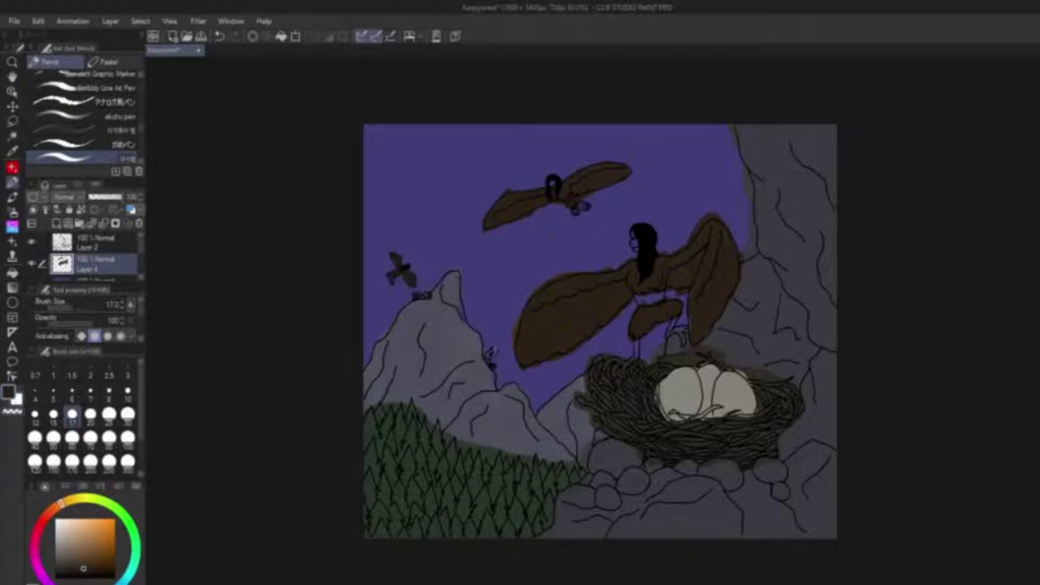
alt+click(696, 428)
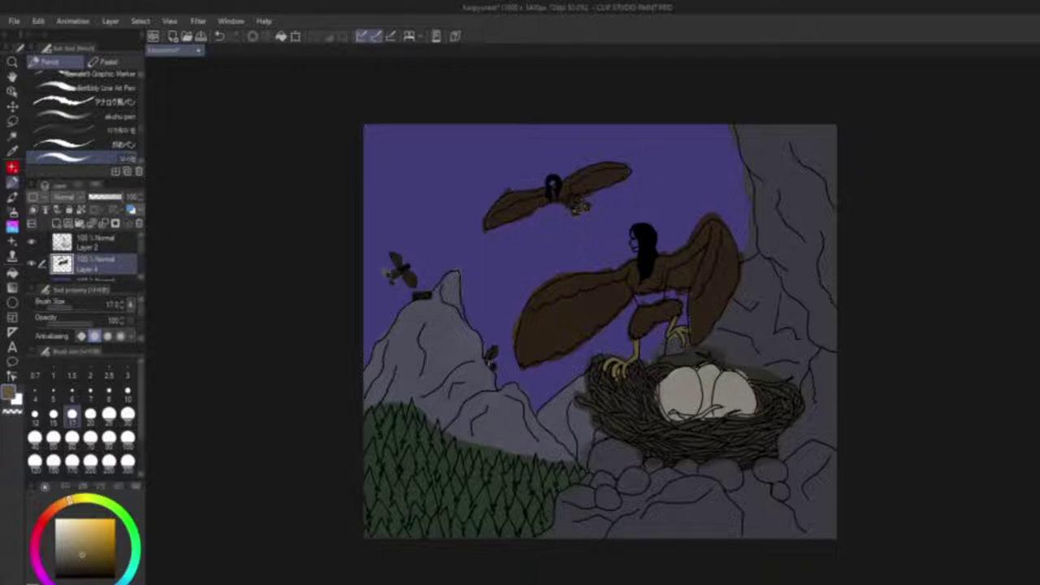
key(e)
Paint the skin of the large harpy's face and midriff and the flying harpy's face and belly pale cream.
click(66, 524)
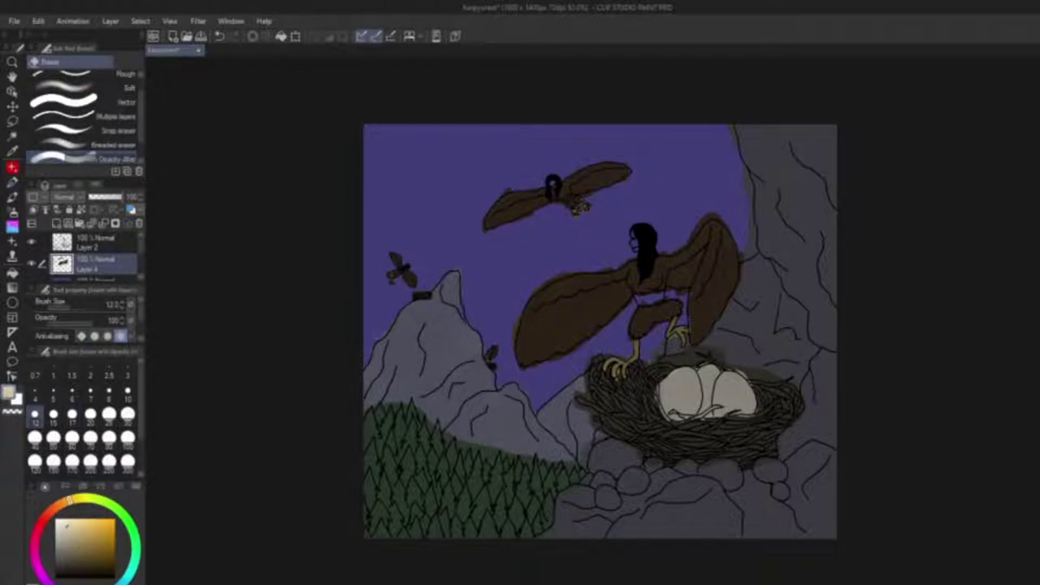
click(13, 184)
scroll(655, 227, up, 5)
mouse_move(538, 261)
mouse_down()
mouse_move(539, 302)
mouse_move(576, 346)
mouse_up()
drag(576, 487, 536, 162)
mouse_move(528, 323)
mouse_down()
mouse_move(517, 262)
mouse_move(641, 288)
mouse_move(659, 258)
mouse_up()
drag(509, 273, 520, 258)
mouse_move(268, 98)
mouse_down()
mouse_move(568, 353)
mouse_move(479, 377)
mouse_up()
drag(519, 261, 535, 296)
drag(599, 372, 624, 354)
mouse_move(268, 455)
mouse_down()
mouse_move(763, 206)
mouse_move(942, 65)
mouse_up()
drag(621, 267, 617, 280)
drag(853, 488, 366, 122)
Paint the perched harpy's face pale, retouch her legs, and sample the mountain's grey.
drag(709, 263, 705, 280)
mouse_move(678, 312)
mouse_down()
mouse_move(684, 329)
mouse_move(670, 335)
mouse_move(662, 377)
mouse_up()
alt+click(676, 327)
alt+click(646, 365)
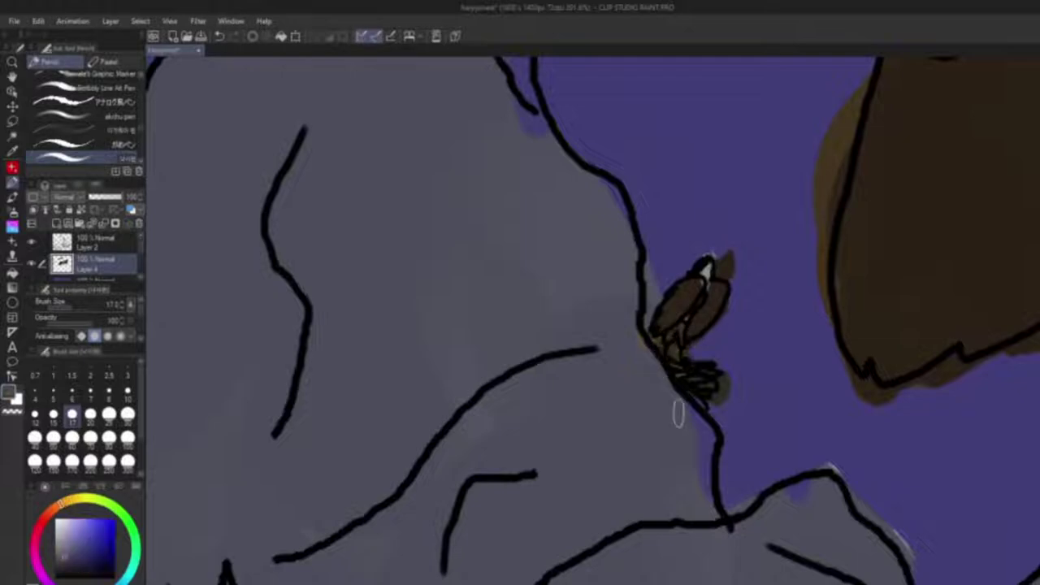
scroll(653, 340, down, 5)
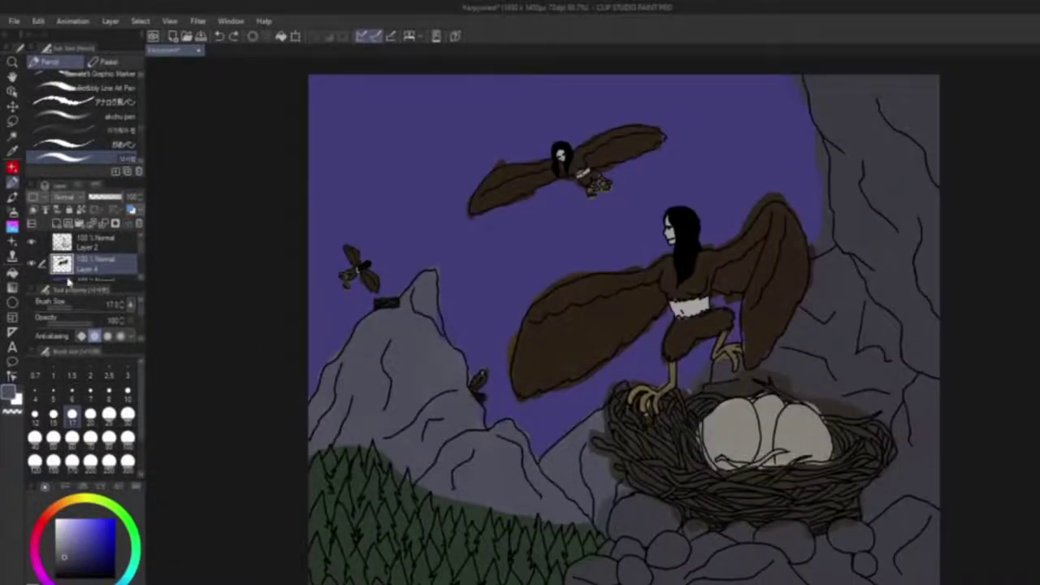
Select the background color layer and fill the sky with a darker navy blue.
click(67, 280)
click(75, 543)
click(12, 274)
click(385, 199)
click(89, 554)
click(384, 199)
click(80, 559)
click(384, 199)
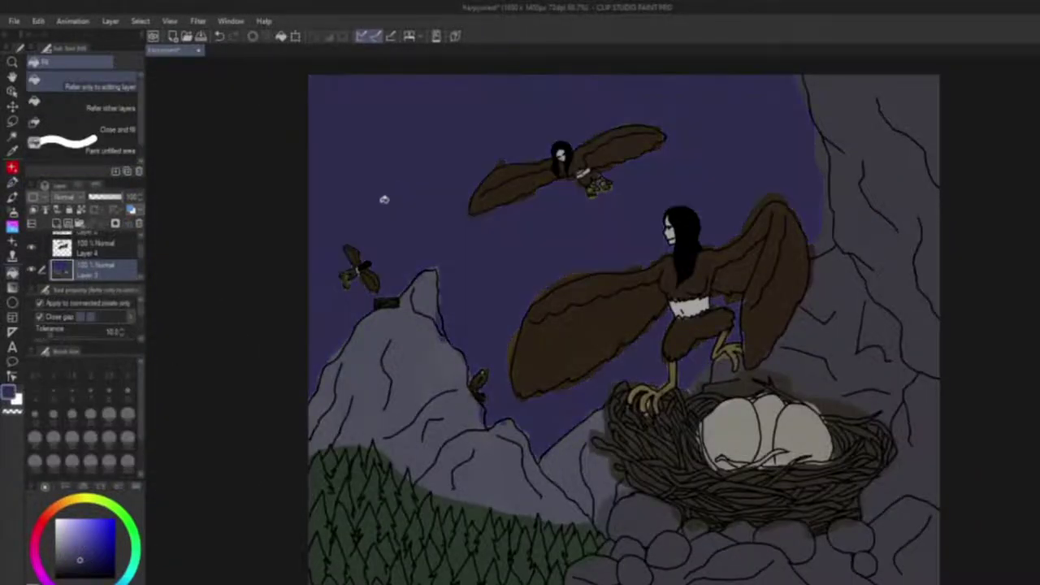
Hide the harpies' color layer and paint the gaps inside the tall mountain's outline grey.
click(31, 246)
click(31, 247)
click(31, 247)
drag(487, 268, 588, 234)
scroll(454, 307, up, 5)
key(p)
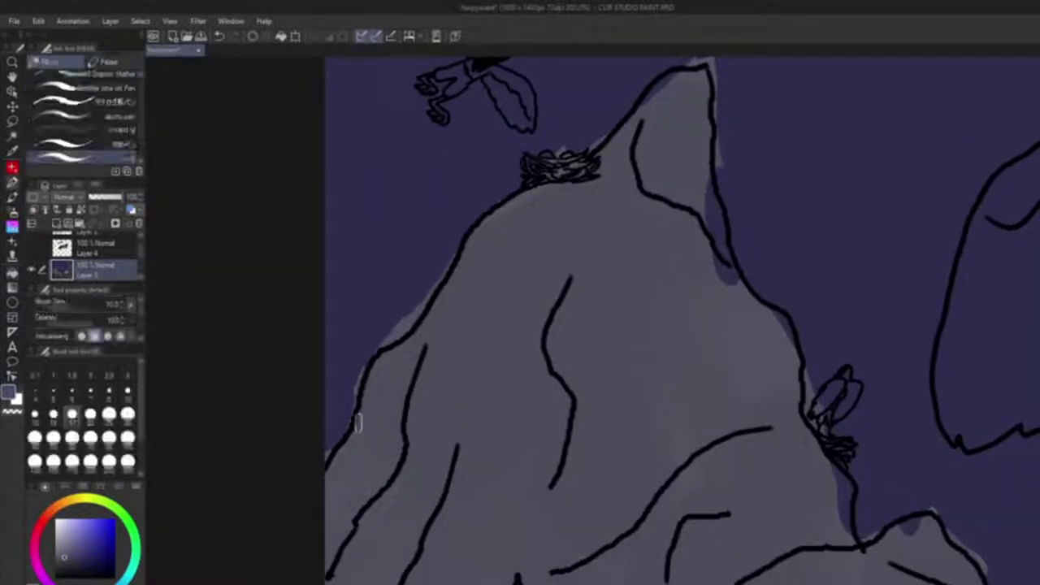
drag(540, 192, 419, 330)
drag(526, 245, 555, 223)
mouse_move(595, 356)
mouse_down()
mouse_move(585, 301)
mouse_move(605, 416)
mouse_up()
drag(653, 455, 668, 474)
key(ctrl+z)
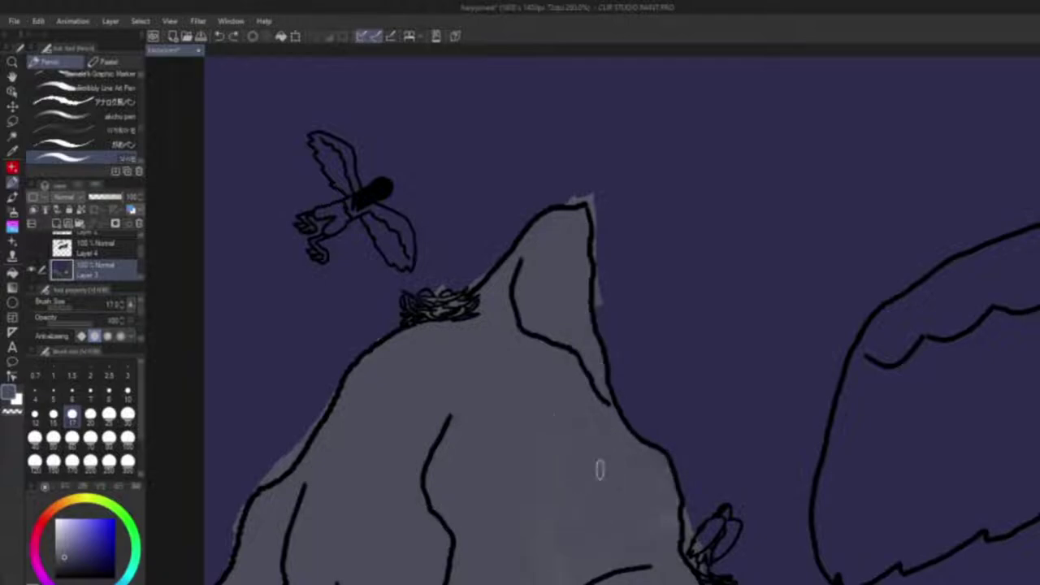
drag(599, 510, 577, 317)
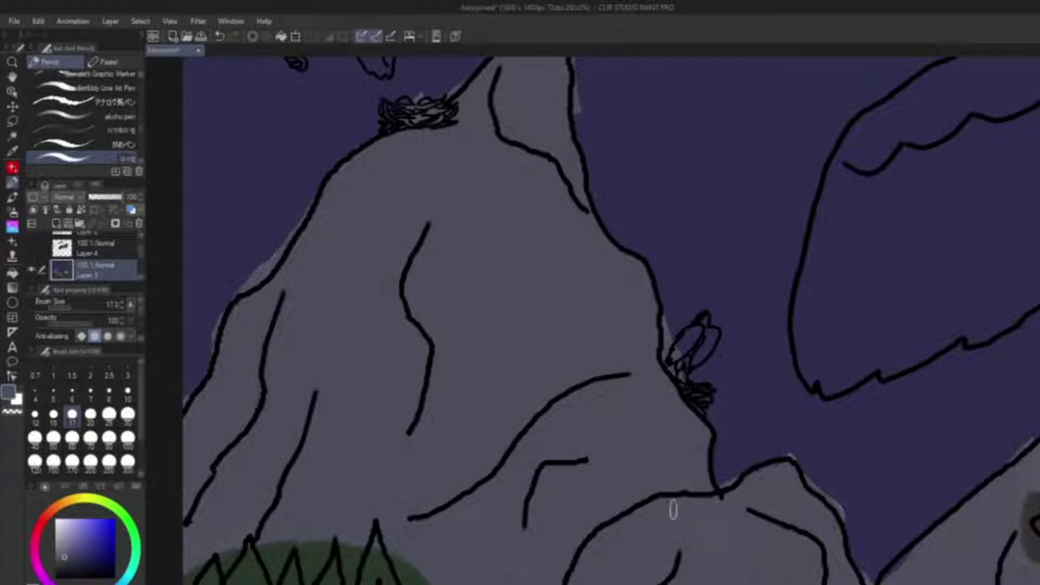
Paint mountain grey over the brown spill on the slope beside the large nest.
scroll(673, 506, down, 3)
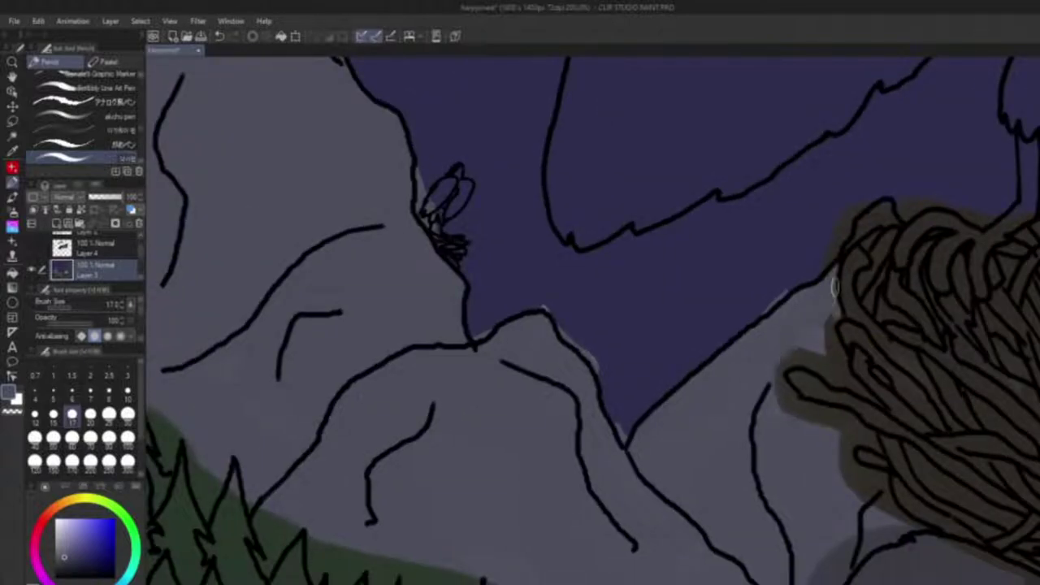
mouse_move(791, 345)
mouse_down()
mouse_move(752, 366)
mouse_move(793, 385)
mouse_move(812, 418)
mouse_move(869, 436)
mouse_move(867, 513)
mouse_move(718, 390)
mouse_up()
mouse_move(700, 351)
mouse_down()
mouse_move(742, 387)
mouse_move(720, 422)
mouse_move(742, 408)
mouse_move(600, 284)
mouse_move(565, 322)
mouse_move(699, 319)
mouse_move(745, 403)
mouse_move(718, 428)
mouse_move(674, 516)
mouse_move(679, 552)
mouse_move(647, 522)
mouse_move(650, 458)
mouse_up()
Paint mountain grey over the green spilling above the forest's treetops, following the tree outlines.
mouse_move(657, 519)
mouse_down()
mouse_move(700, 387)
mouse_move(655, 415)
mouse_up()
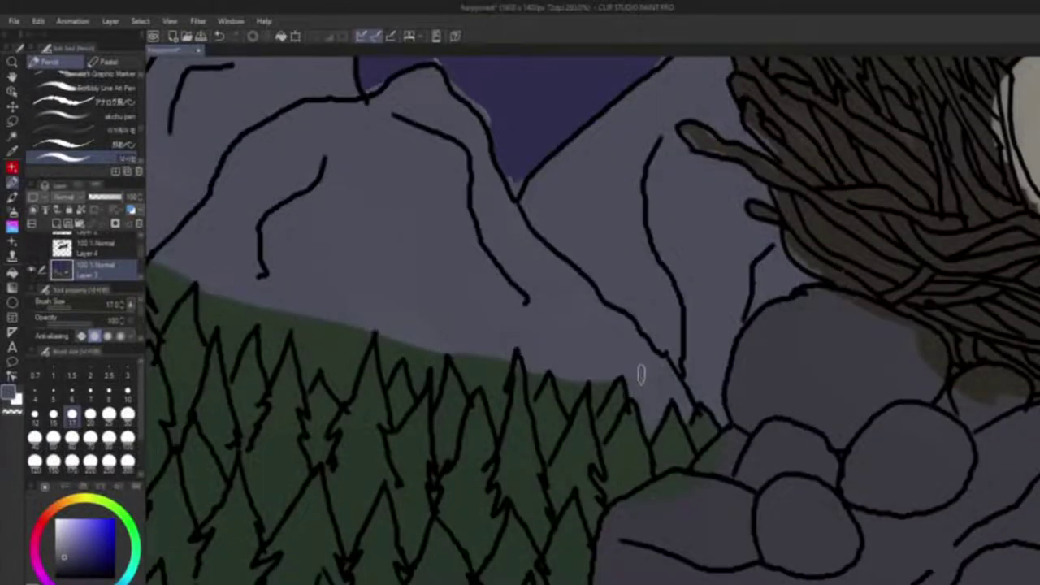
scroll(641, 376, left, 2)
mouse_move(540, 374)
mouse_down()
mouse_move(575, 398)
mouse_move(560, 354)
mouse_up()
drag(500, 207, 678, 265)
mouse_move(693, 415)
mouse_down()
mouse_move(825, 436)
mouse_move(678, 420)
mouse_move(689, 421)
mouse_move(675, 393)
mouse_move(637, 392)
mouse_move(653, 411)
mouse_move(615, 404)
mouse_move(573, 416)
mouse_move(601, 417)
mouse_move(580, 402)
mouse_move(569, 437)
mouse_move(551, 400)
mouse_move(580, 406)
mouse_up()
scroll(806, 416, left, 4)
mouse_move(702, 390)
mouse_down()
mouse_move(685, 416)
mouse_move(703, 350)
mouse_move(662, 372)
mouse_move(646, 411)
mouse_move(638, 370)
mouse_move(619, 350)
mouse_move(666, 359)
mouse_move(625, 378)
mouse_move(689, 316)
mouse_move(563, 325)
mouse_move(582, 361)
mouse_up()
scroll(582, 362, up, 2)
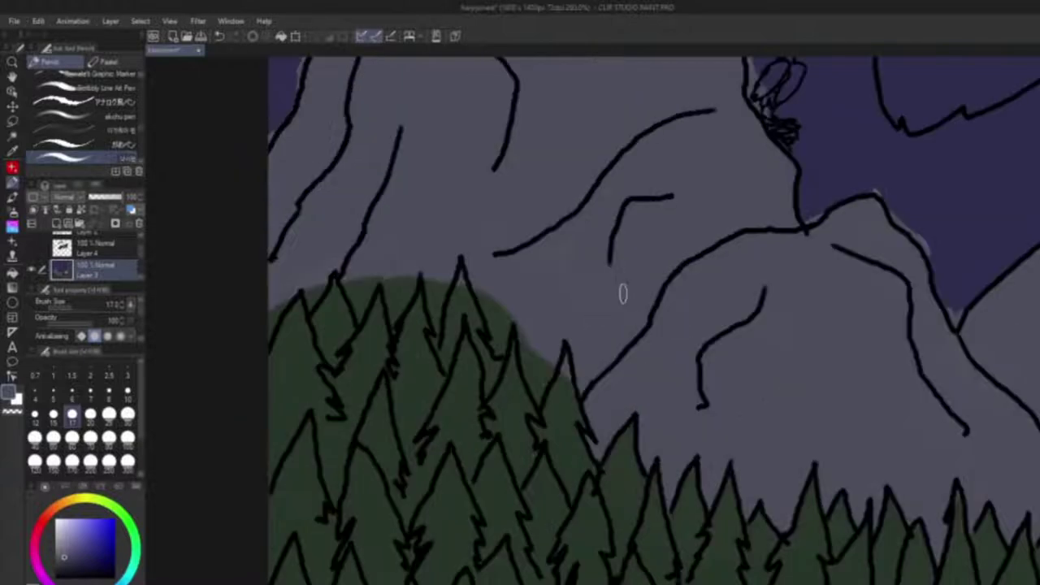
mouse_move(374, 292)
mouse_down()
mouse_move(418, 266)
mouse_move(436, 334)
mouse_move(443, 296)
mouse_move(527, 338)
mouse_move(533, 369)
mouse_up()
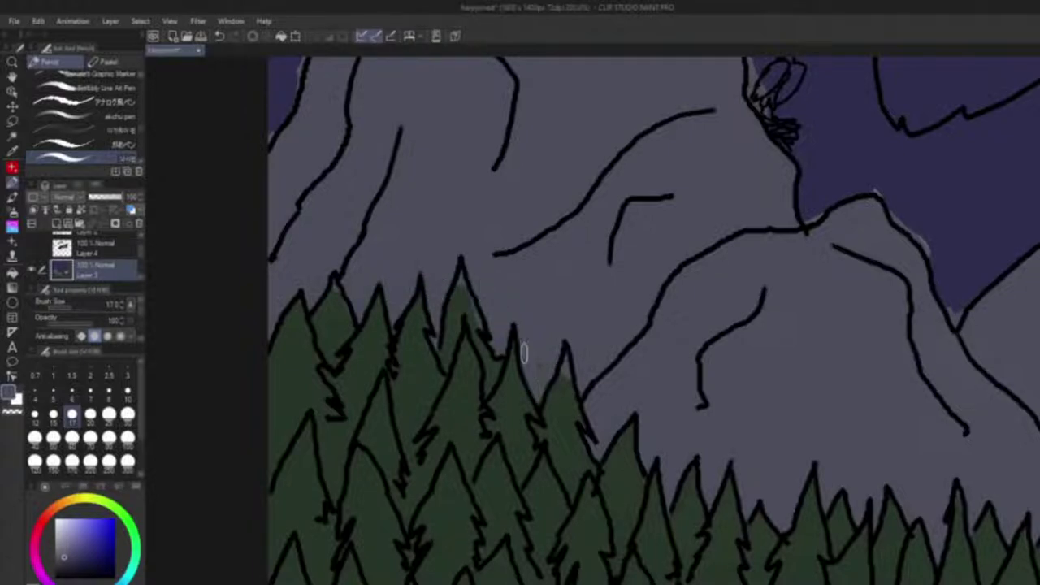
drag(655, 339, 874, 584)
Sample the sky's navy and cover the grey spill outside the tall mountain's peak.
alt+click(525, 285)
mouse_move(514, 397)
mouse_down()
mouse_move(543, 321)
mouse_move(612, 241)
mouse_up()
scroll(612, 239, up, 2)
scroll(612, 239, right, 3)
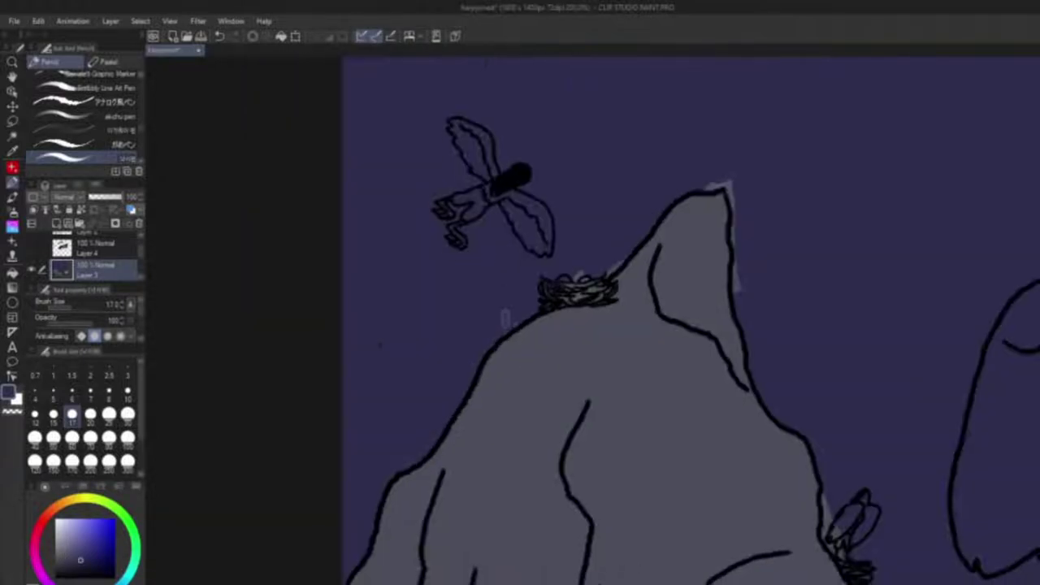
scroll(609, 264, up, 1)
scroll(609, 264, right, 2)
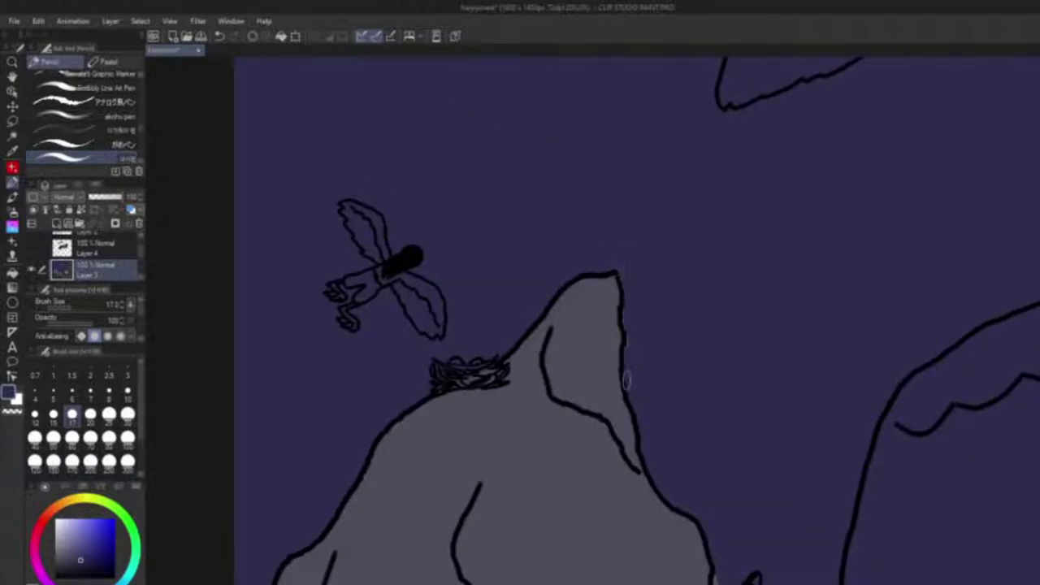
Paint sky navy over the spill along the lower mountain ridges up to the large nest.
scroll(619, 357, down, 2)
scroll(619, 358, right, 1)
scroll(593, 337, down, 3)
scroll(593, 337, right, 1)
scroll(605, 400, down, 2)
scroll(605, 400, right, 1)
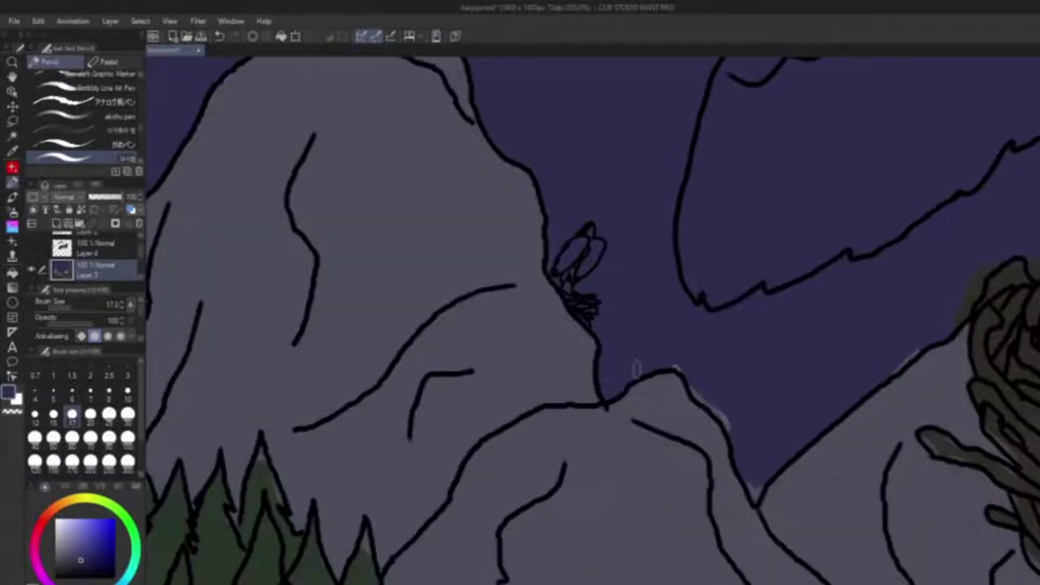
scroll(694, 383, down, 2)
scroll(693, 384, right, 3)
scroll(839, 189, up, 1)
scroll(839, 189, right, 3)
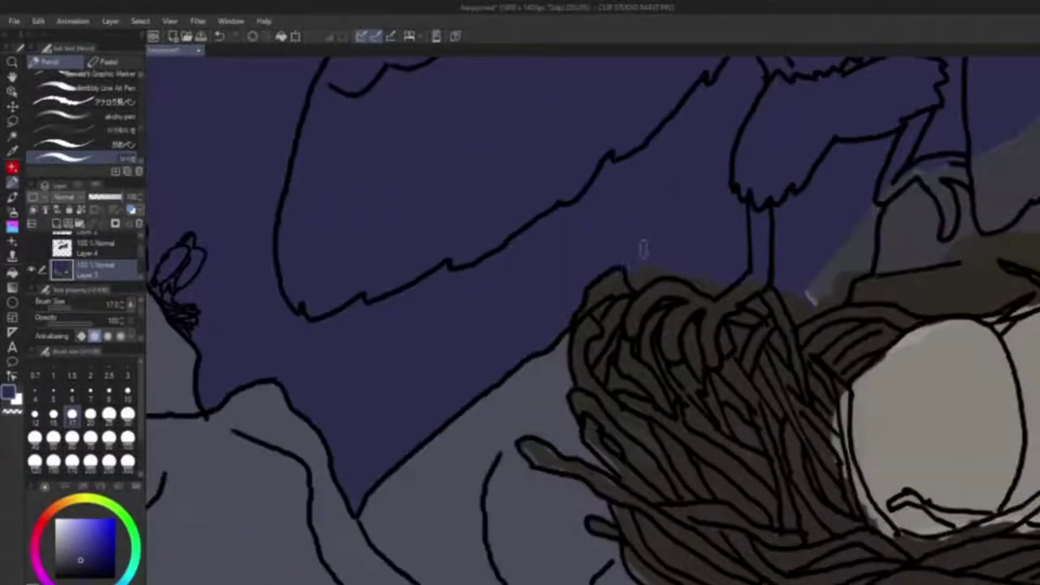
Paint sky navy over the grey spill above the nest and along the large cliff's edge.
scroll(805, 283, up, 6)
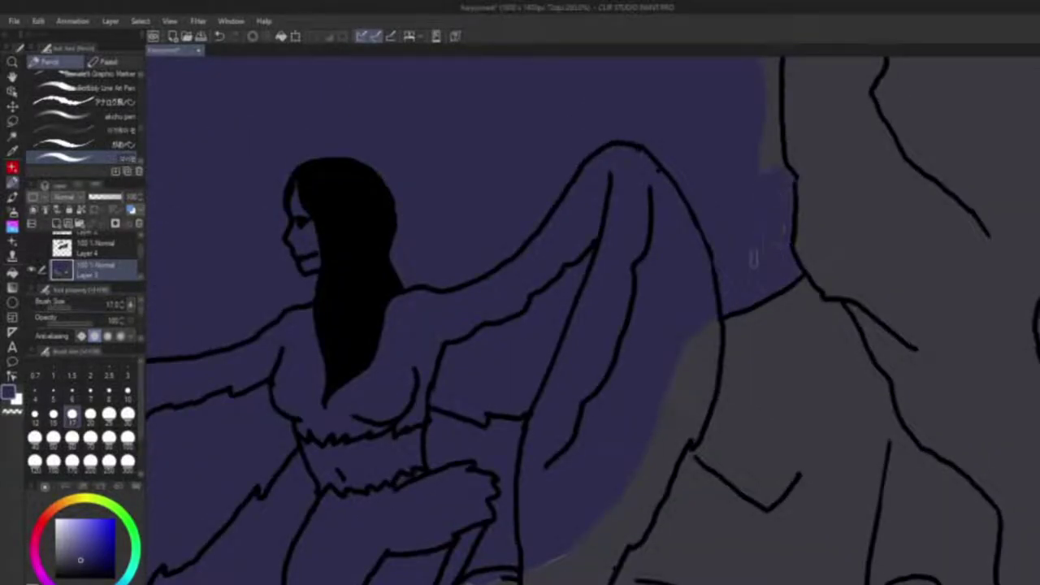
scroll(756, 244, up, 3)
scroll(756, 244, right, 1)
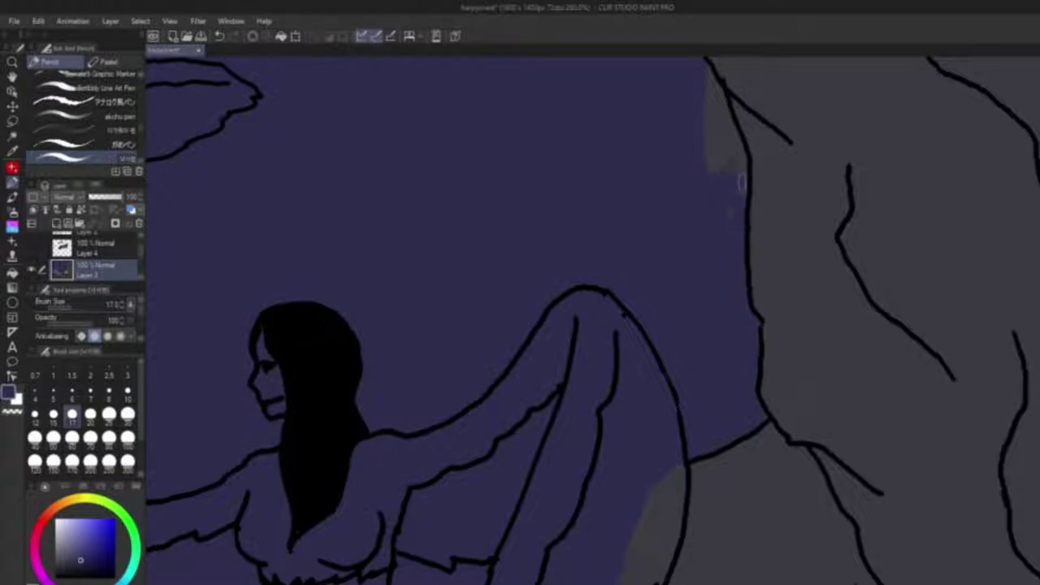
scroll(719, 243, up, 2)
scroll(731, 308, up, 3)
mouse_move(670, 195)
mouse_down()
mouse_move(697, 221)
mouse_move(677, 186)
mouse_up()
scroll(755, 174, down, 5)
mouse_move(409, 316)
mouse_down()
mouse_move(435, 251)
mouse_move(411, 162)
mouse_up()
scroll(715, 301, up, 4)
Sample the cliff's grey and cover the brown spill on the rock behind the nest.
alt+click(684, 280)
mouse_move(535, 320)
mouse_down()
mouse_move(628, 328)
mouse_move(559, 313)
mouse_move(607, 282)
mouse_move(571, 311)
mouse_move(664, 322)
mouse_up()
mouse_move(574, 319)
mouse_down()
mouse_move(639, 287)
mouse_move(629, 278)
mouse_move(663, 272)
mouse_move(694, 308)
mouse_move(743, 302)
mouse_move(686, 284)
mouse_up()
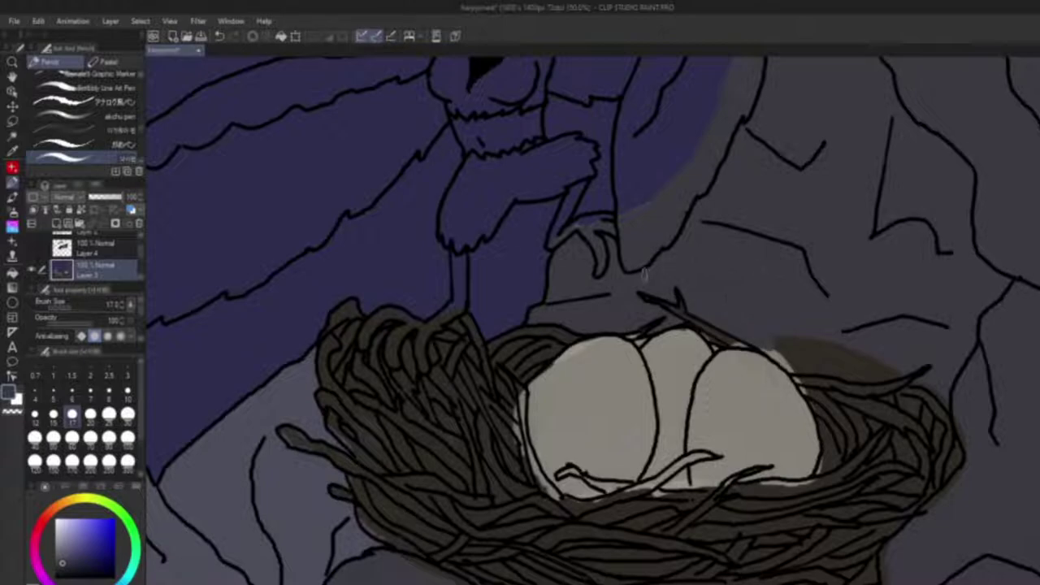
mouse_move(776, 351)
mouse_down()
mouse_move(811, 355)
mouse_move(809, 370)
mouse_move(837, 355)
mouse_up()
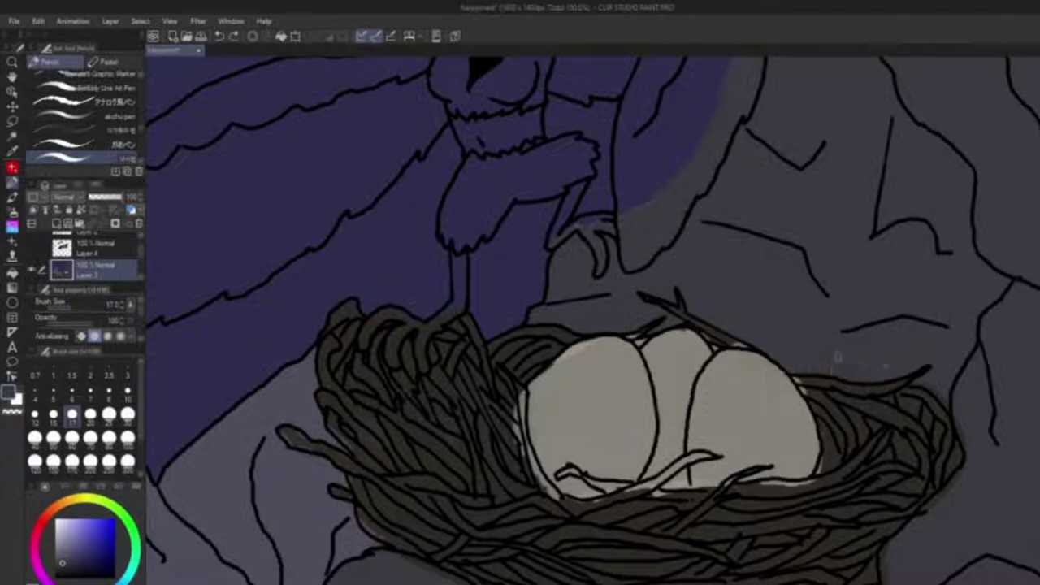
drag(758, 334, 732, 313)
drag(872, 321, 673, 257)
mouse_move(751, 336)
mouse_down()
mouse_move(759, 353)
mouse_move(687, 492)
mouse_move(811, 329)
mouse_up()
Paint cliff grey over the brown and green spill on the boulders below the nest and beside the forest.
mouse_move(740, 401)
mouse_down()
mouse_move(768, 388)
mouse_move(671, 412)
mouse_move(577, 414)
mouse_move(616, 421)
mouse_up()
mouse_move(516, 406)
mouse_down()
mouse_move(521, 394)
mouse_move(663, 426)
mouse_up()
drag(408, 360, 558, 417)
drag(340, 472, 521, 387)
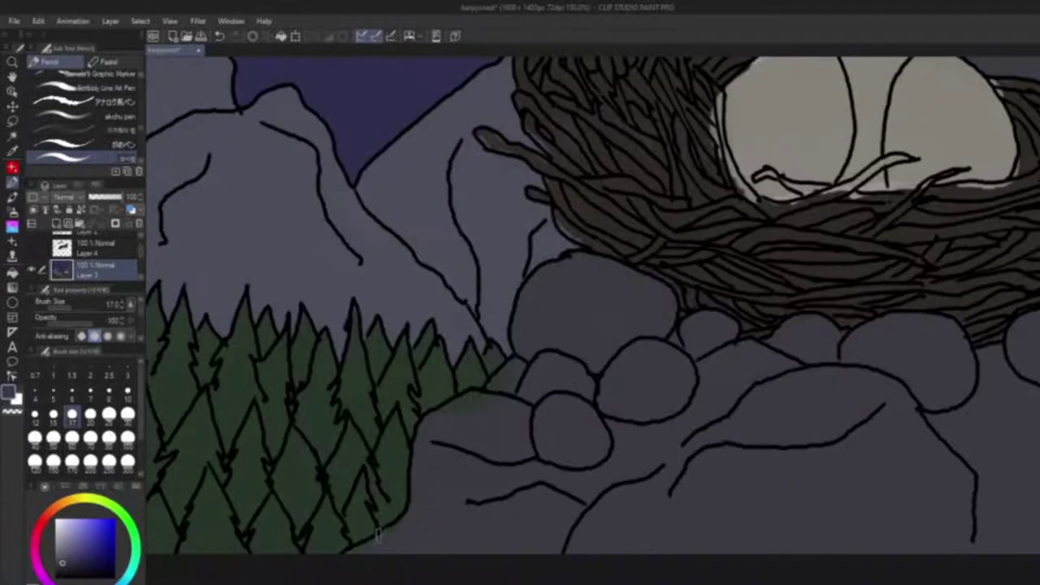
mouse_move(1038, 102)
mouse_down()
mouse_move(723, 376)
mouse_move(955, 329)
mouse_up()
Sample the mountain's grey and paint the small rock tip behind the nest's rim.
alt+click(530, 352)
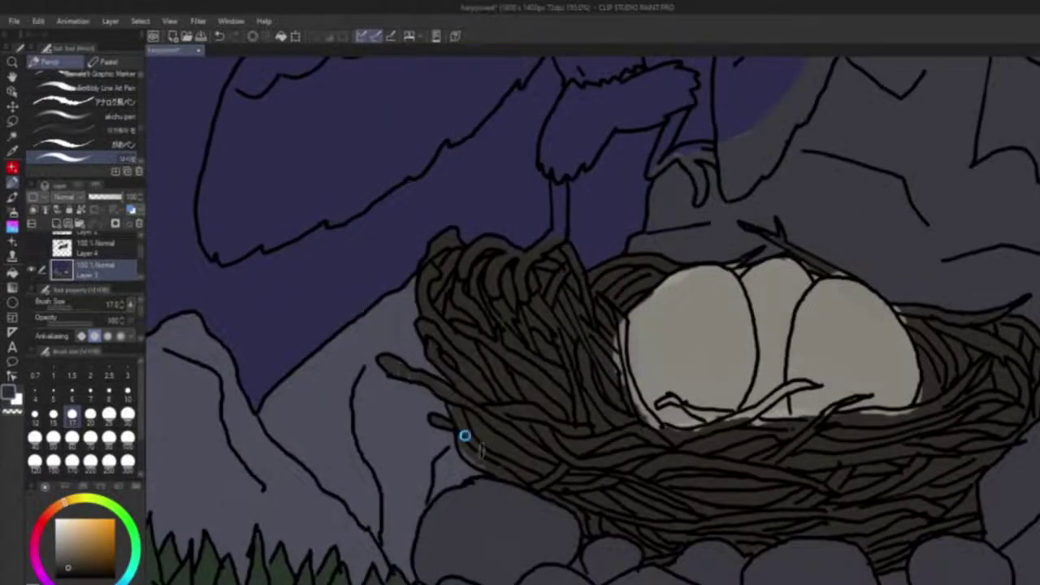
alt+click(410, 298)
drag(428, 255, 454, 241)
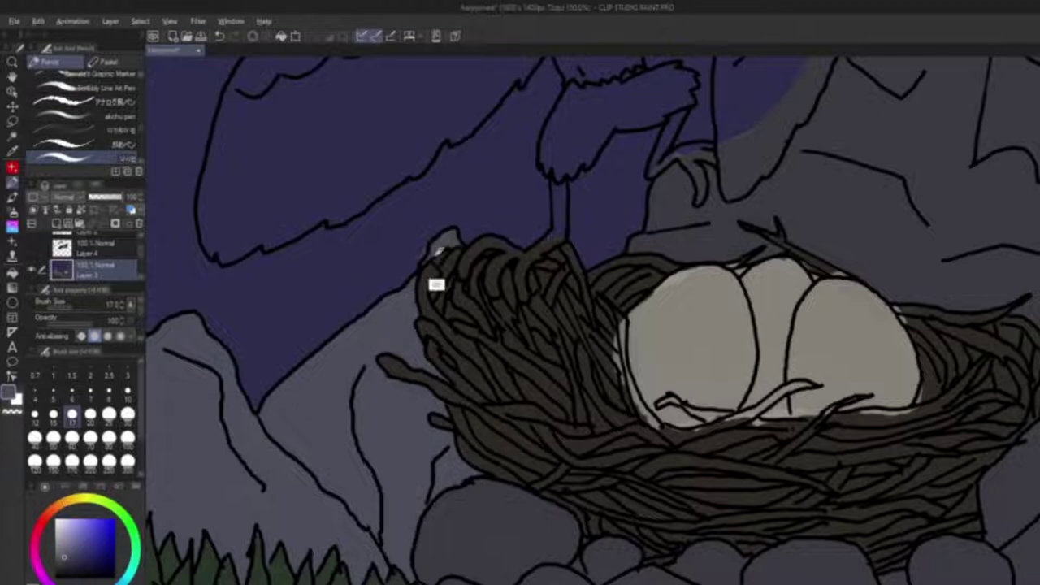
Sample the nest's brown and fill the nest edges around the eggs and the twigs overlapping them.
alt+click(436, 301)
drag(582, 333, 468, 357)
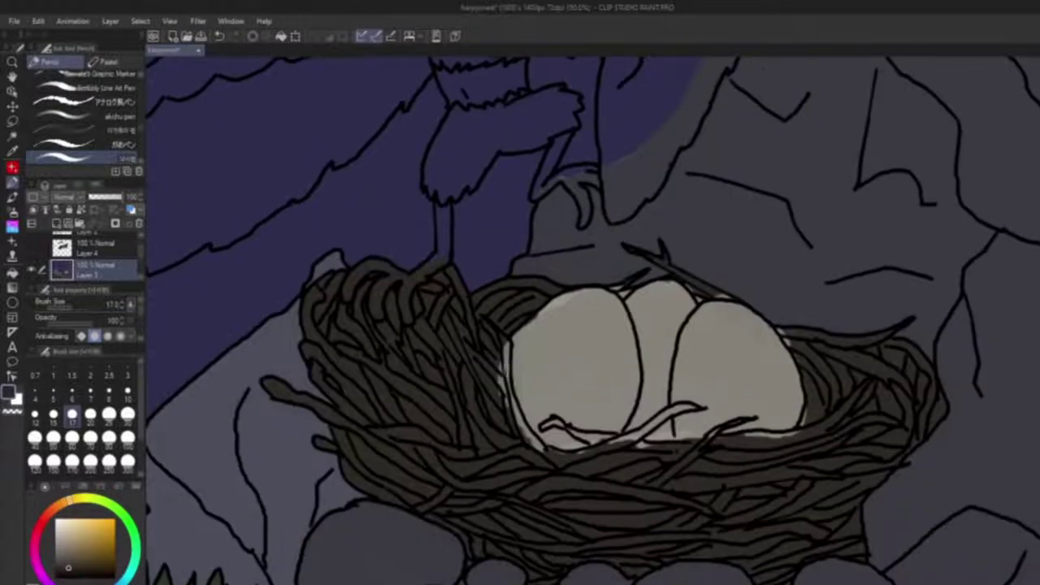
alt+click(620, 280)
drag(615, 293, 627, 299)
alt+click(530, 443)
drag(720, 339, 658, 345)
drag(649, 305, 671, 311)
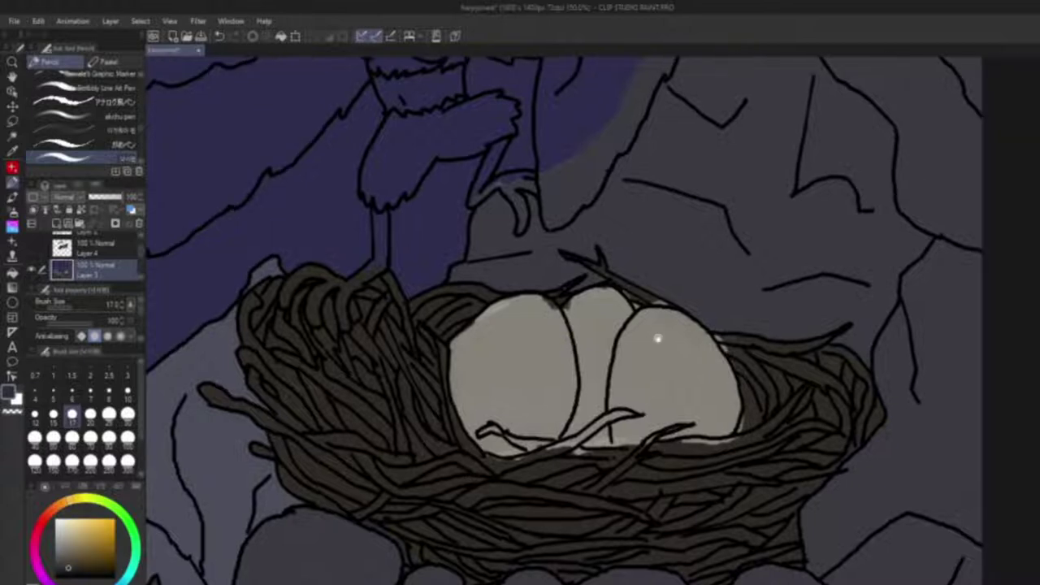
drag(710, 345, 646, 318)
drag(652, 314, 666, 327)
mouse_move(675, 380)
mouse_down()
mouse_move(647, 422)
mouse_move(602, 426)
mouse_move(606, 400)
mouse_move(468, 427)
mouse_move(419, 402)
mouse_up()
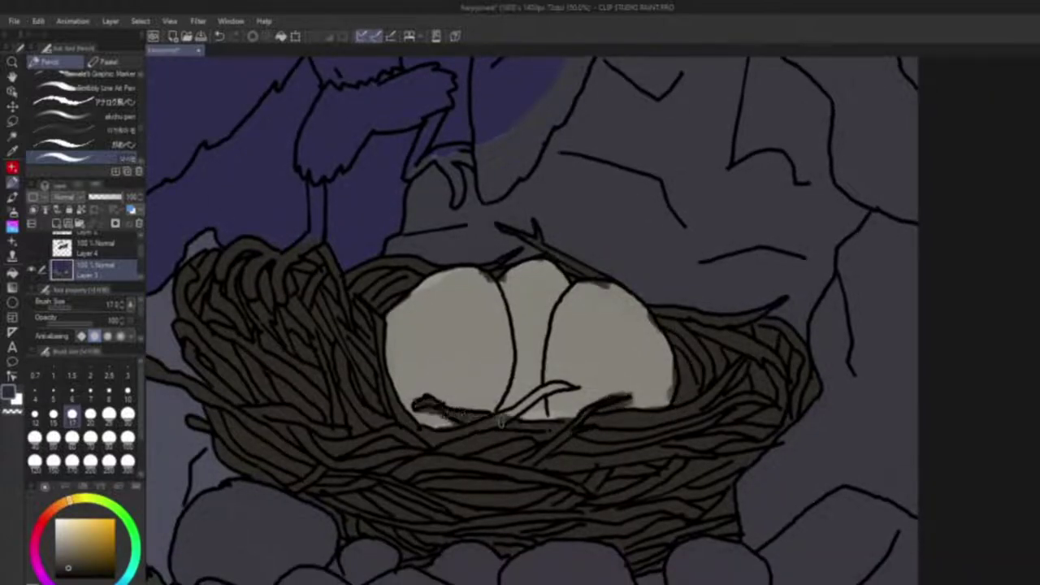
drag(506, 413, 568, 386)
Sample the eggs' cream and clean up the egg edges against the nest and its twigs.
alt+click(441, 394)
drag(435, 413, 458, 421)
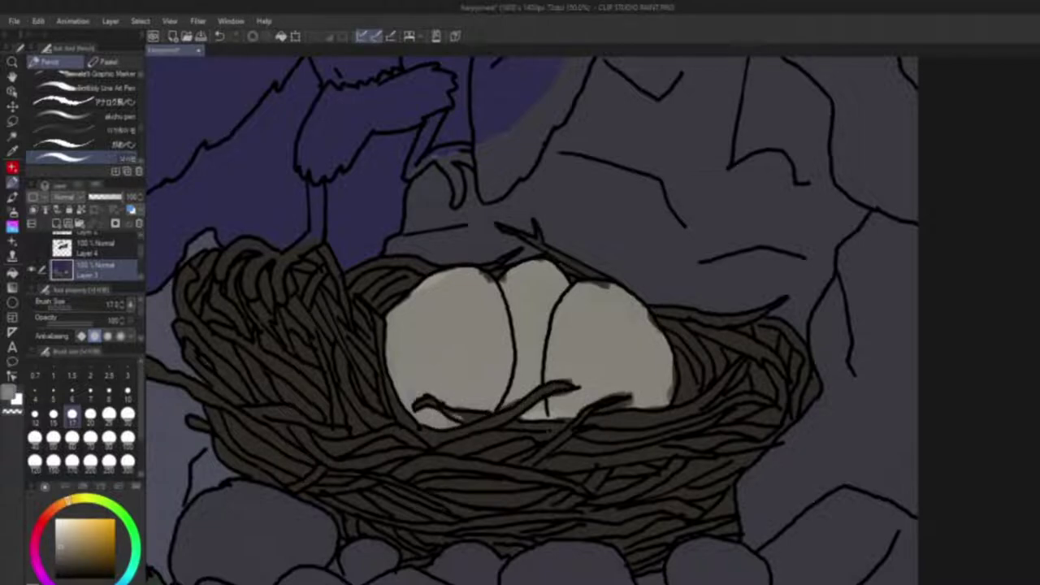
drag(395, 312, 449, 275)
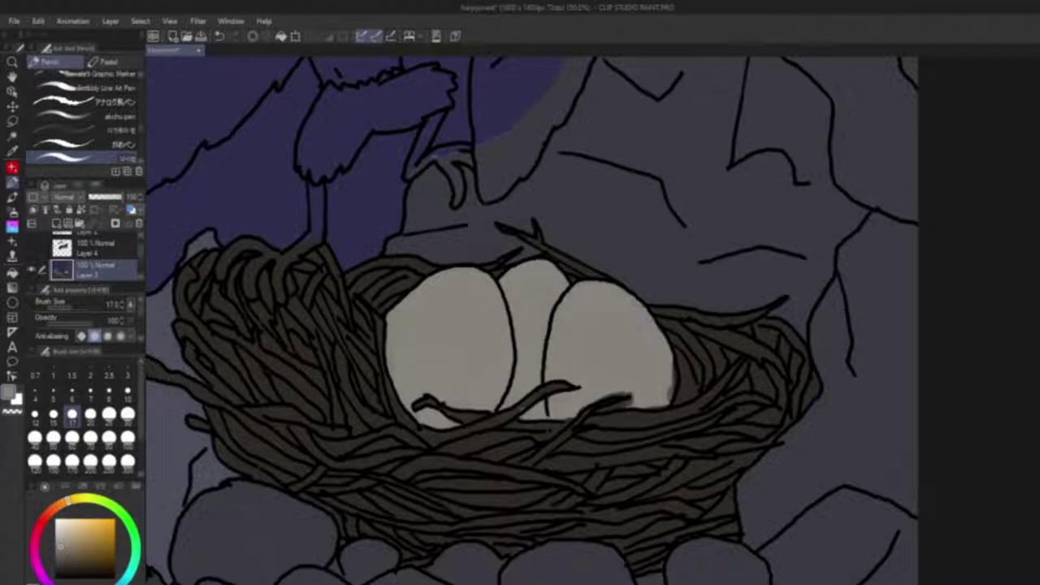
drag(631, 398, 605, 401)
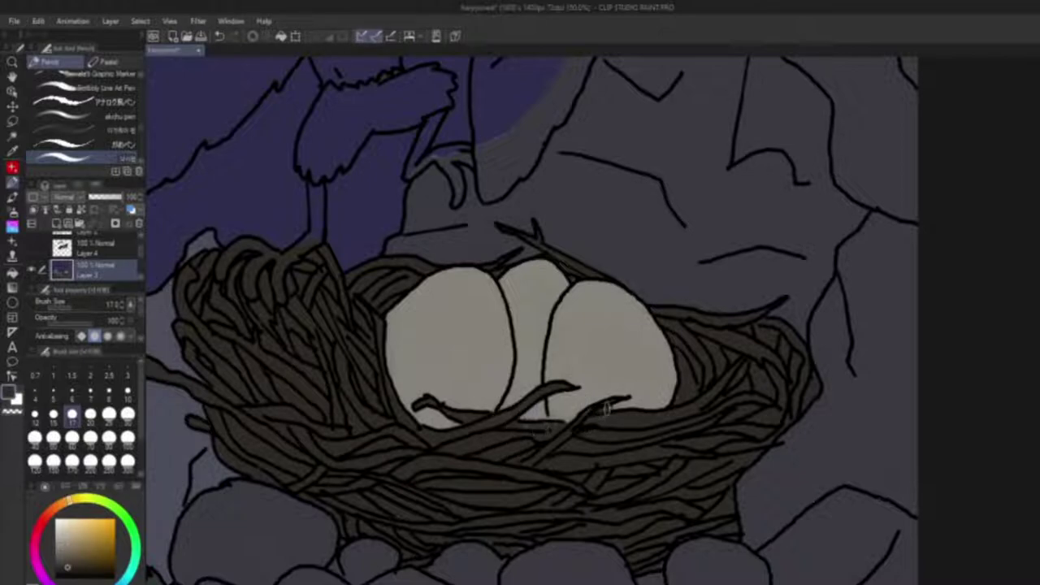
Reduce the brush size to 12, sample the forest's green and fill the treetops up to their outlines.
key([)
key([)
alt+click(602, 402)
key(ctrl+minus)
key(ctrl+minus)
key(ctrl+minus)
drag(241, 322, 348, 348)
alt+click(441, 486)
key(ctrl+plus)
key(ctrl+plus)
key(ctrl+plus)
drag(442, 487, 1024, 292)
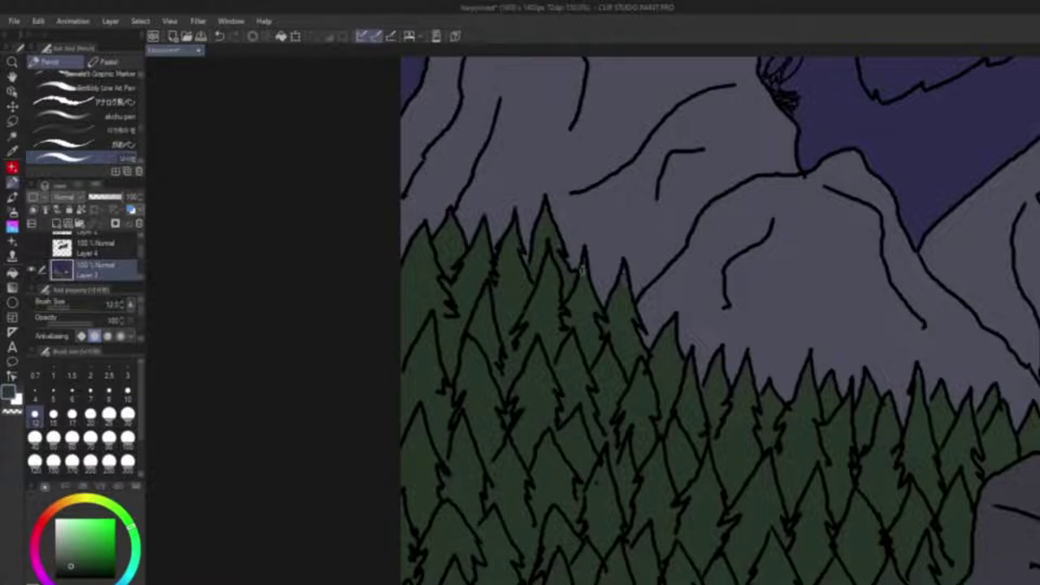
drag(924, 389, 711, 328)
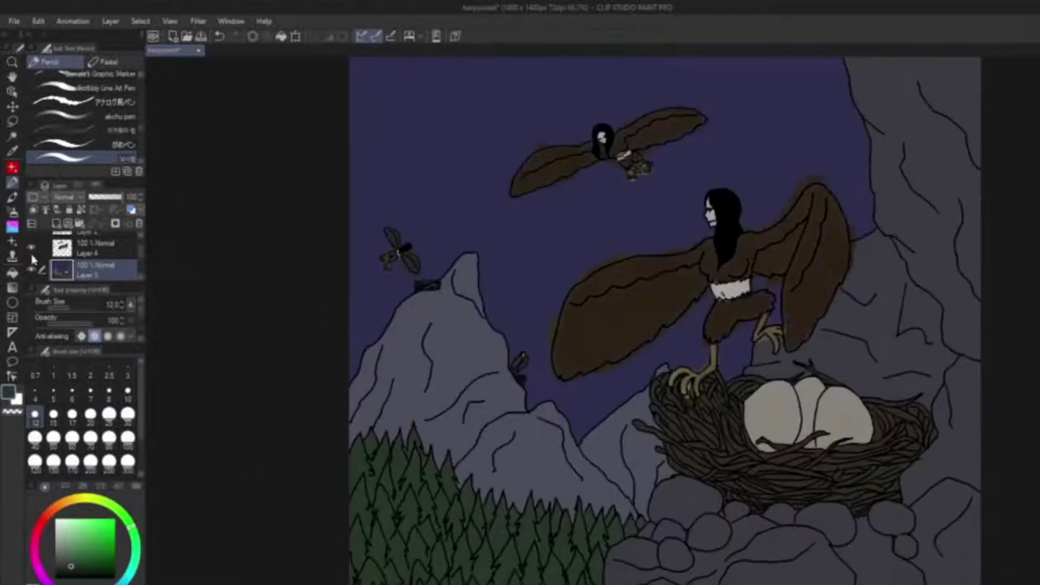
Show and select the harpies' color layer, then erase the brown spill around the large harpy's outstretched wing.
drag(586, 276, 512, 261)
key(e)
scroll(512, 261, up, 2)
drag(445, 333, 437, 355)
key(ctrl+z)
click(95, 252)
drag(436, 410, 430, 374)
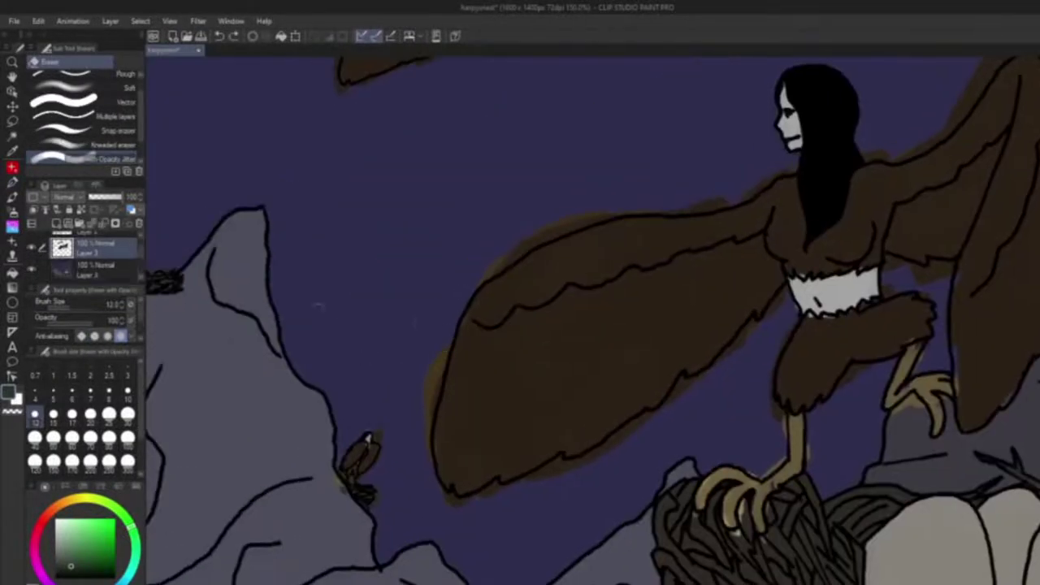
drag(443, 501, 545, 479)
key(ctrl+z)
mouse_move(435, 476)
mouse_down()
mouse_move(474, 499)
mouse_move(542, 481)
mouse_move(647, 419)
mouse_move(791, 308)
mouse_up()
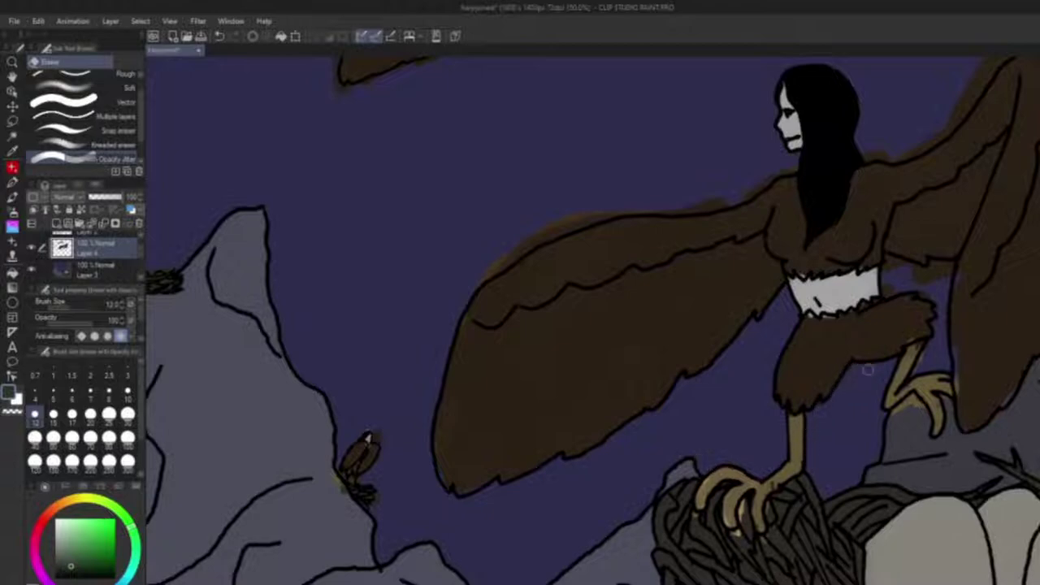
Erase the remaining color spill around the large harpy's body, legs and raised wing.
drag(888, 278, 952, 264)
mouse_move(888, 445)
mouse_down()
mouse_move(849, 441)
mouse_move(605, 584)
mouse_up()
drag(831, 339, 804, 283)
mouse_move(575, 308)
mouse_down()
mouse_move(626, 315)
mouse_move(689, 248)
mouse_move(765, 232)
mouse_up()
drag(502, 337, 402, 374)
mouse_move(184, 458)
mouse_down()
mouse_move(358, 424)
mouse_move(465, 347)
mouse_move(552, 350)
mouse_up()
Sample the feather brown and fill the remaining gaps in the large harpy's wings and body up to the line art.
alt+click(552, 362)
key(p)
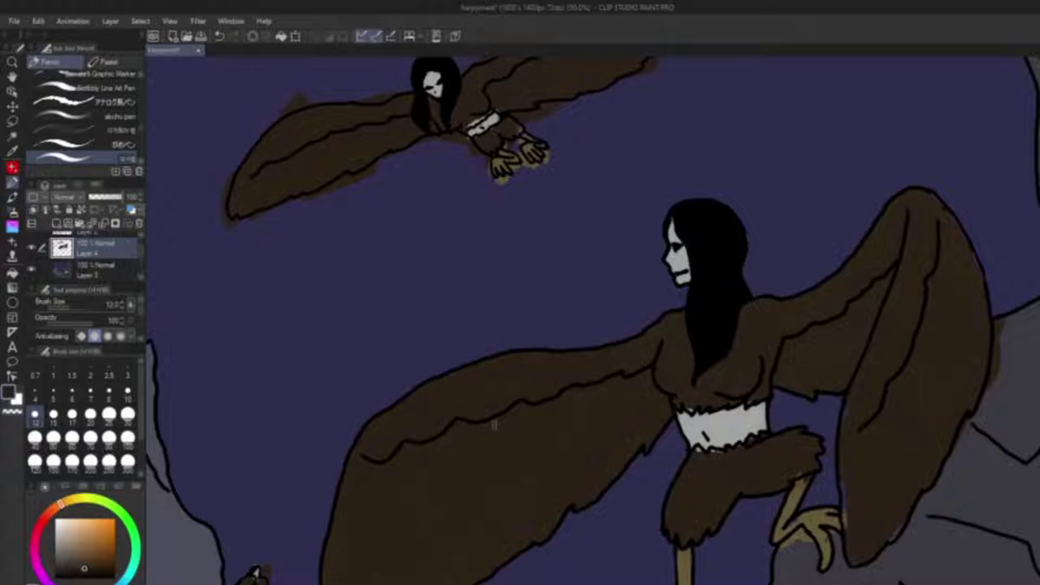
drag(472, 495, 571, 370)
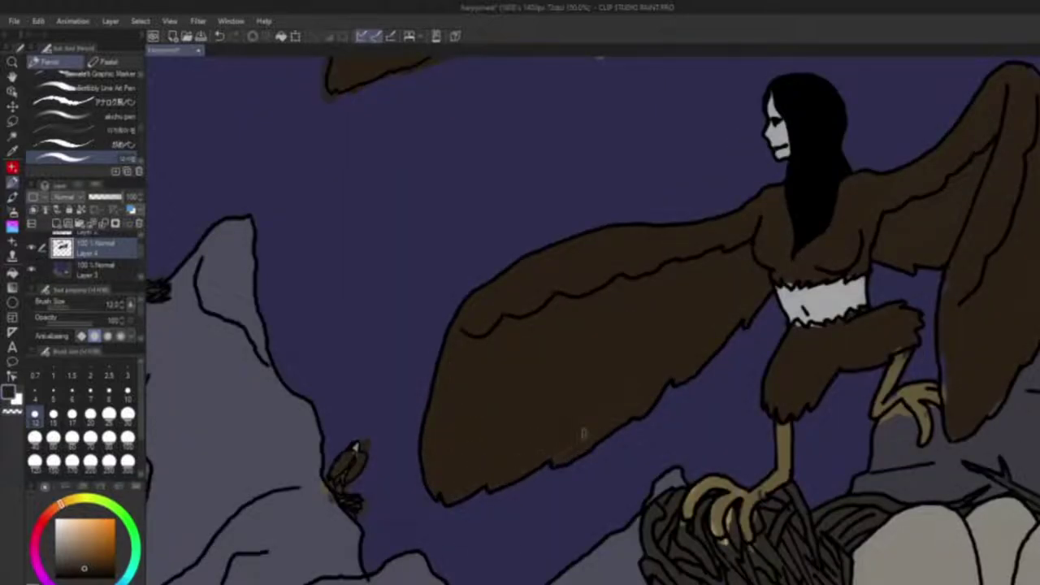
drag(424, 443, 414, 421)
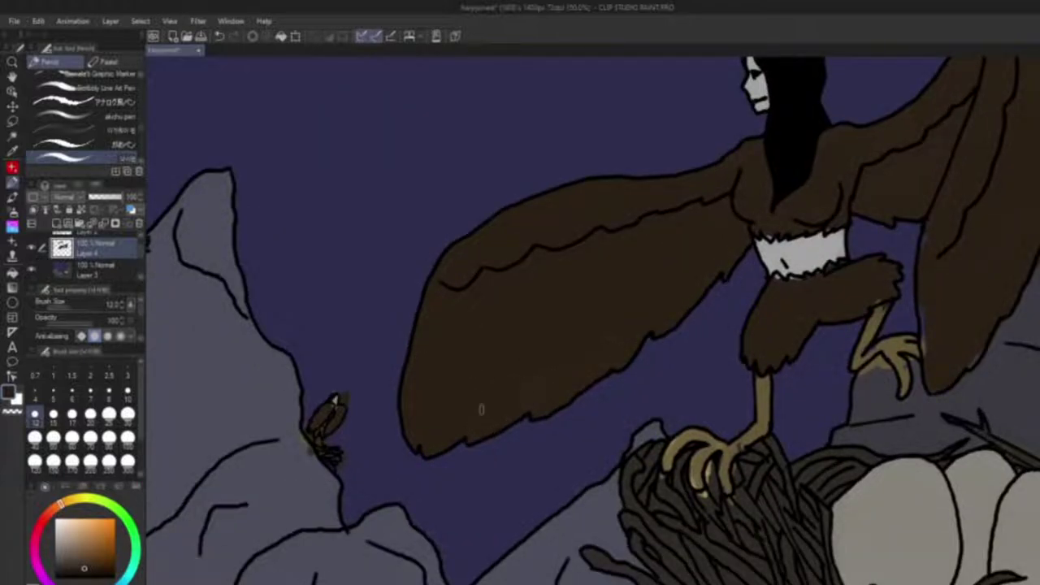
mouse_move(711, 218)
mouse_down()
mouse_move(687, 278)
mouse_move(632, 322)
mouse_up()
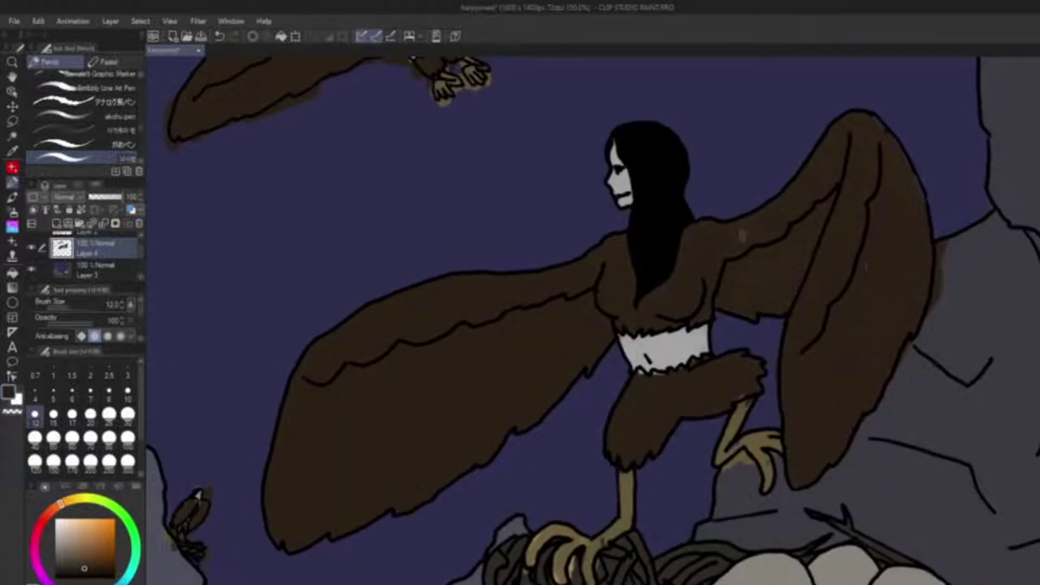
drag(643, 375, 624, 396)
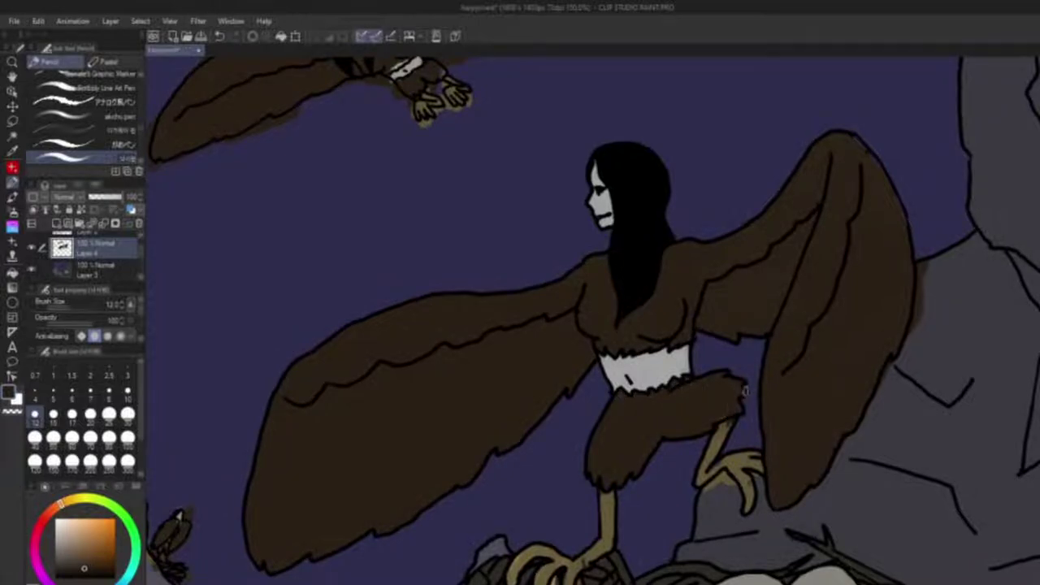
drag(866, 277, 813, 330)
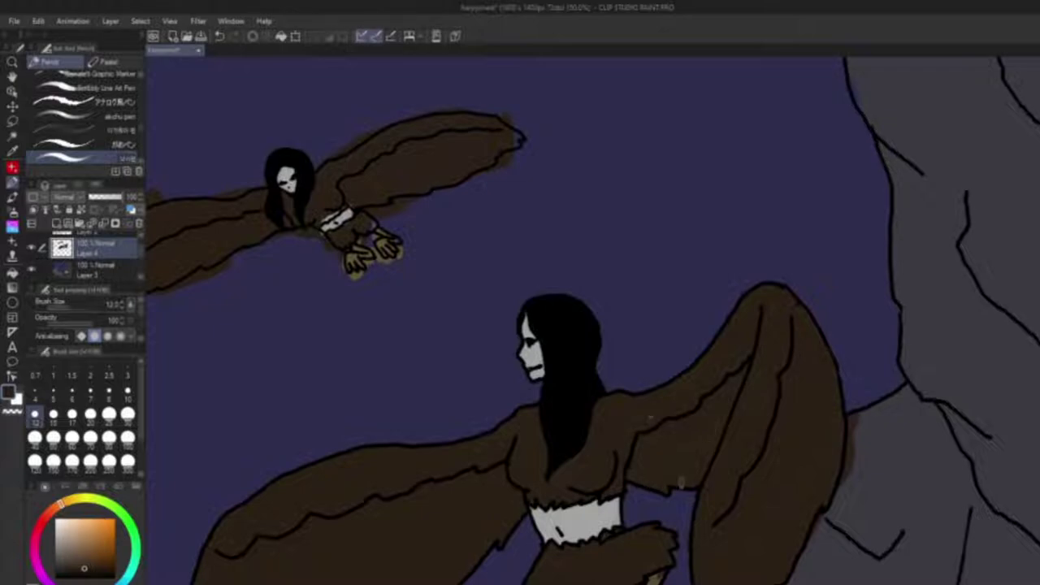
drag(800, 395, 727, 201)
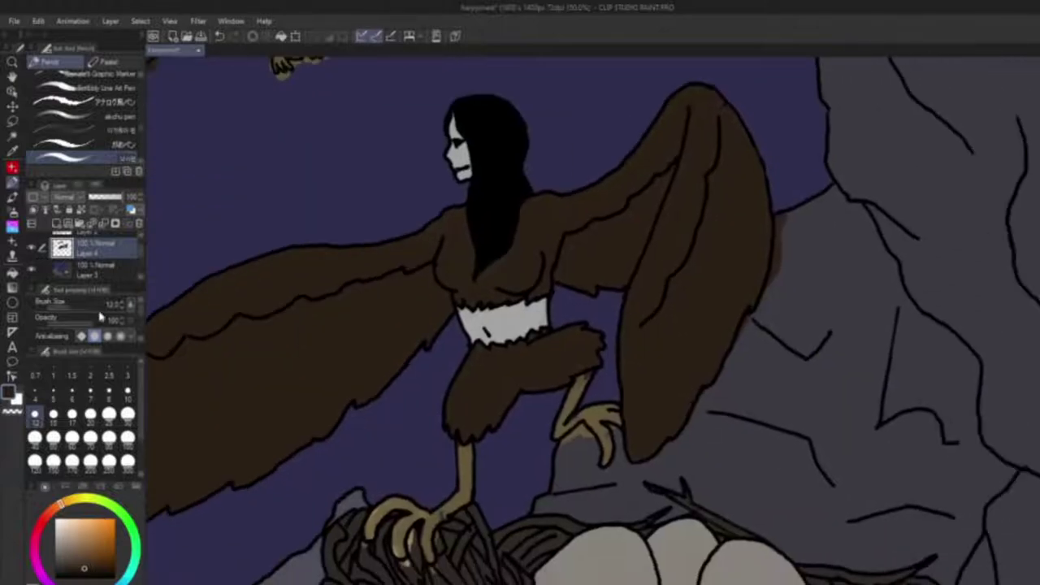
Erase the spill around the large harpy's folded wing and raised foot, and touch up its legs and talons in tan.
key(e)
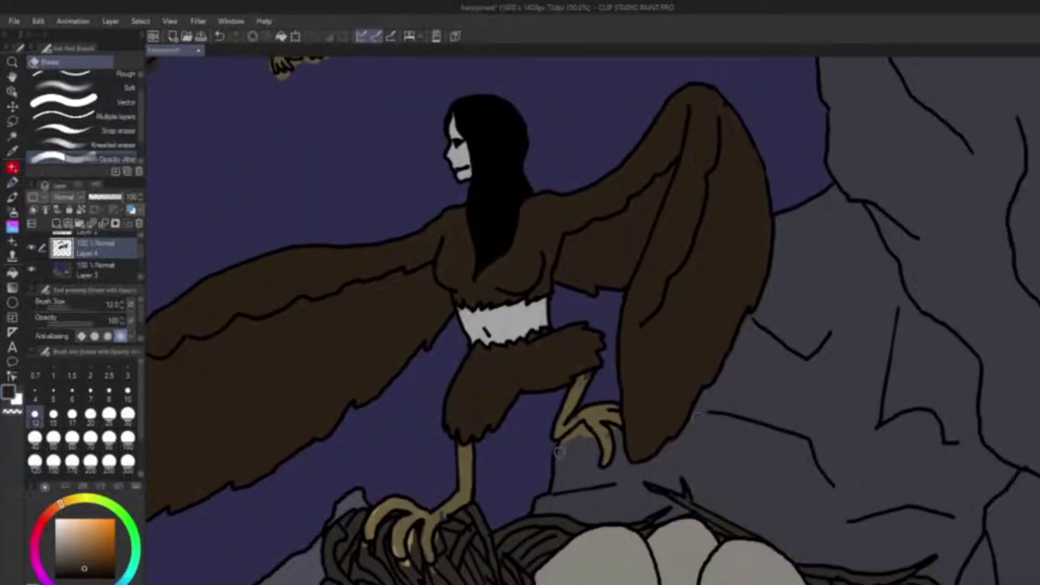
drag(611, 355, 701, 299)
key(p)
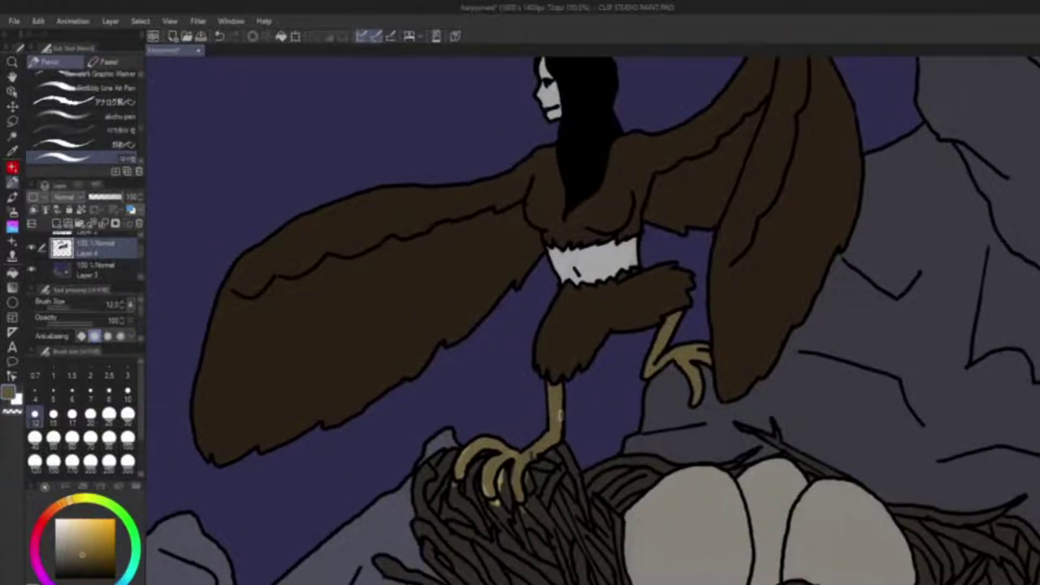
drag(530, 456, 603, 398)
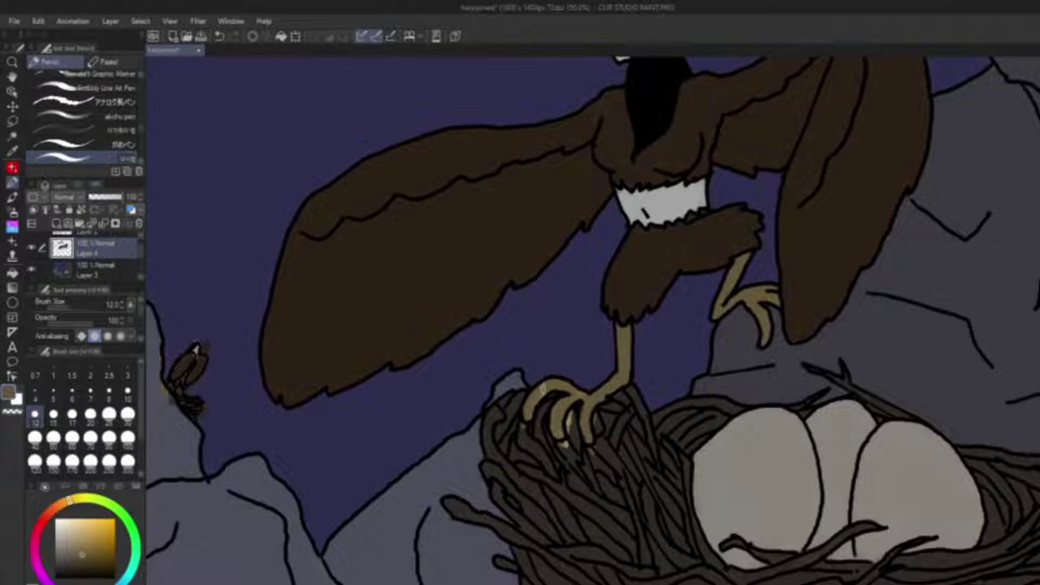
Erase the color spill around the flying harpy's wings and feet and touch up its brown and tan fills.
key(e)
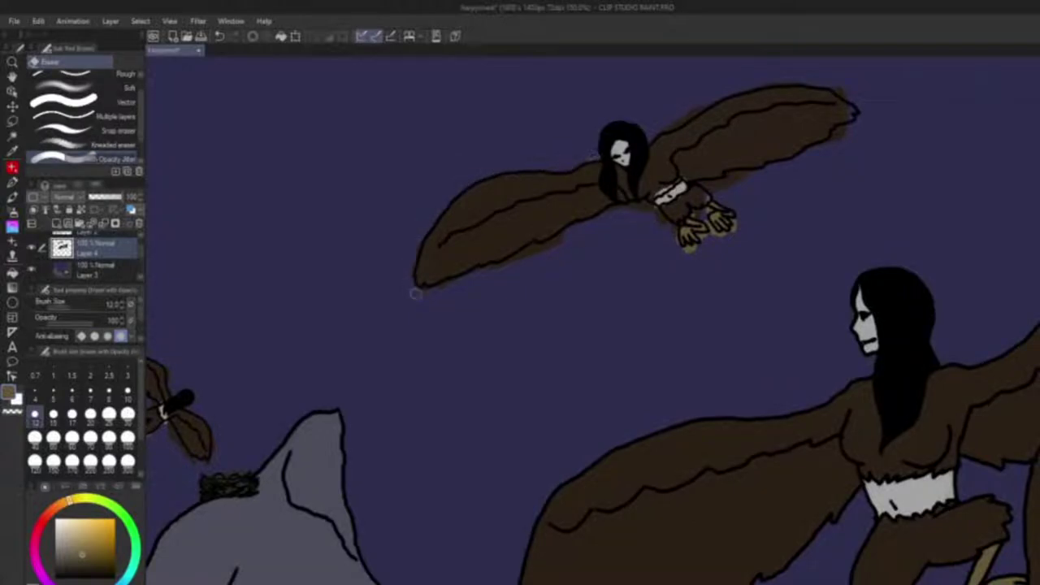
drag(618, 208, 664, 227)
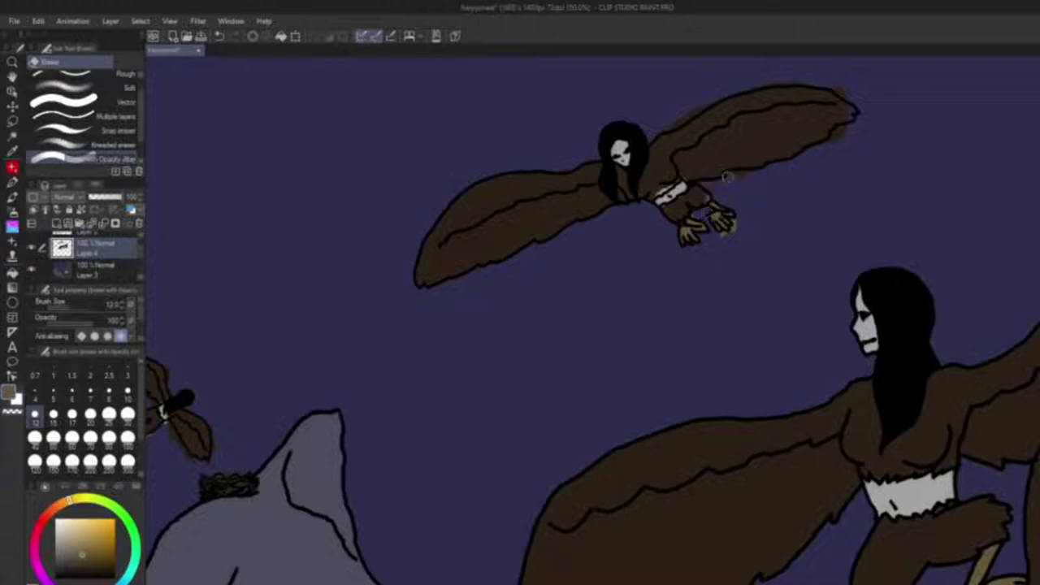
drag(647, 140, 590, 276)
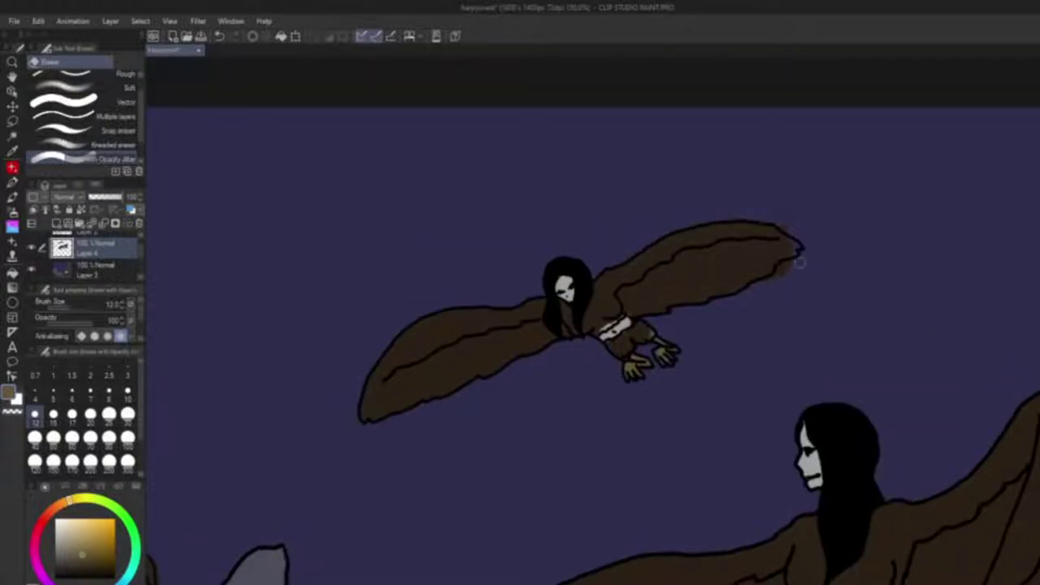
key(p)
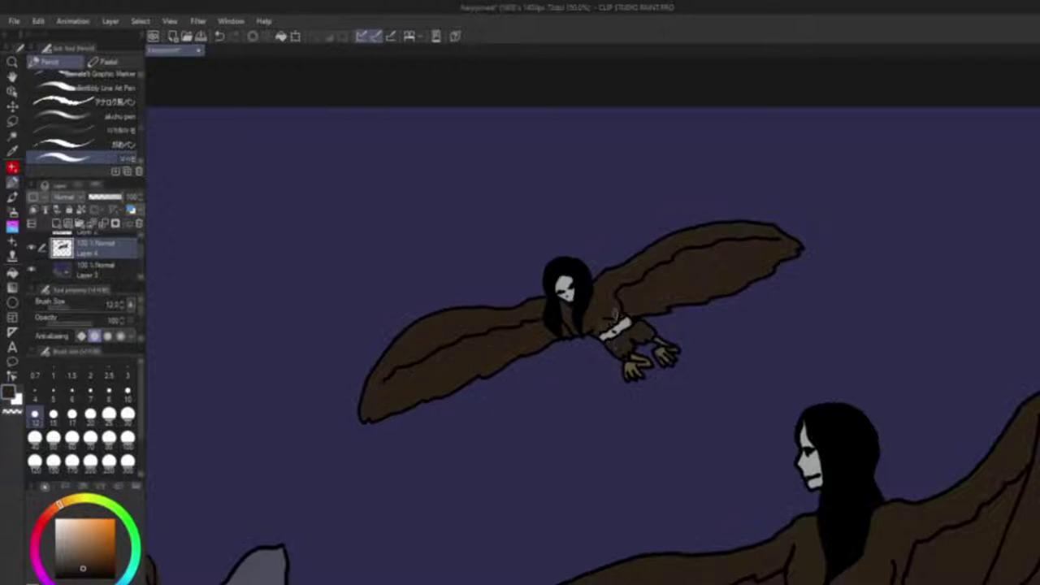
alt+click(629, 372)
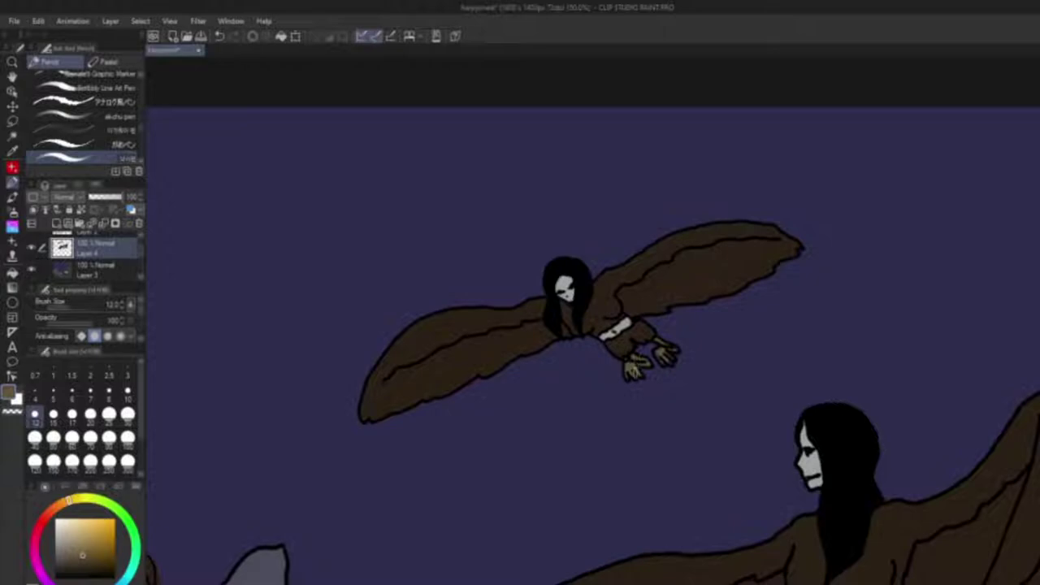
Erase the color spill around the two small distant harpies by the gray peak.
key(e)
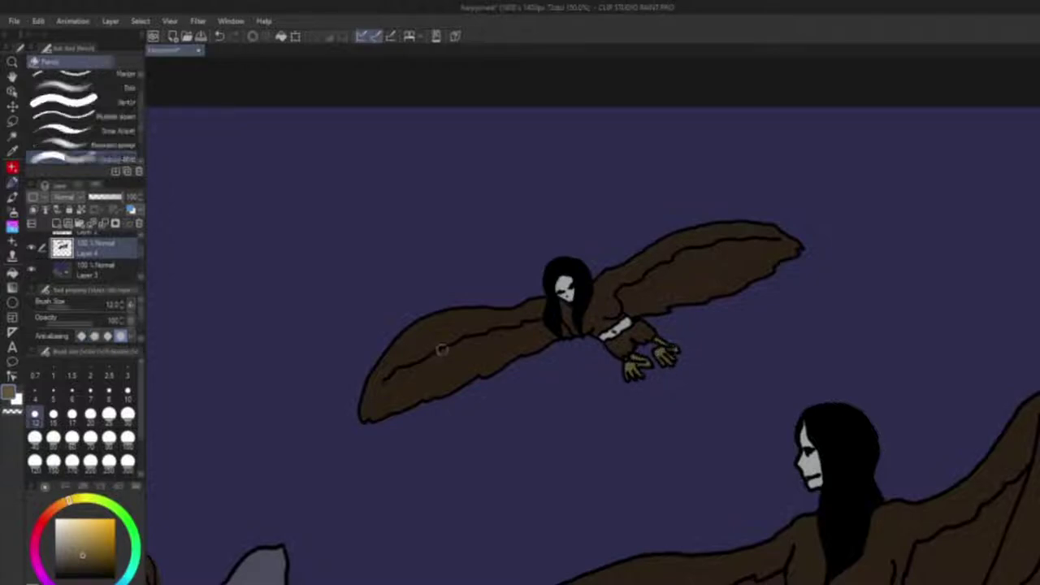
key(space)
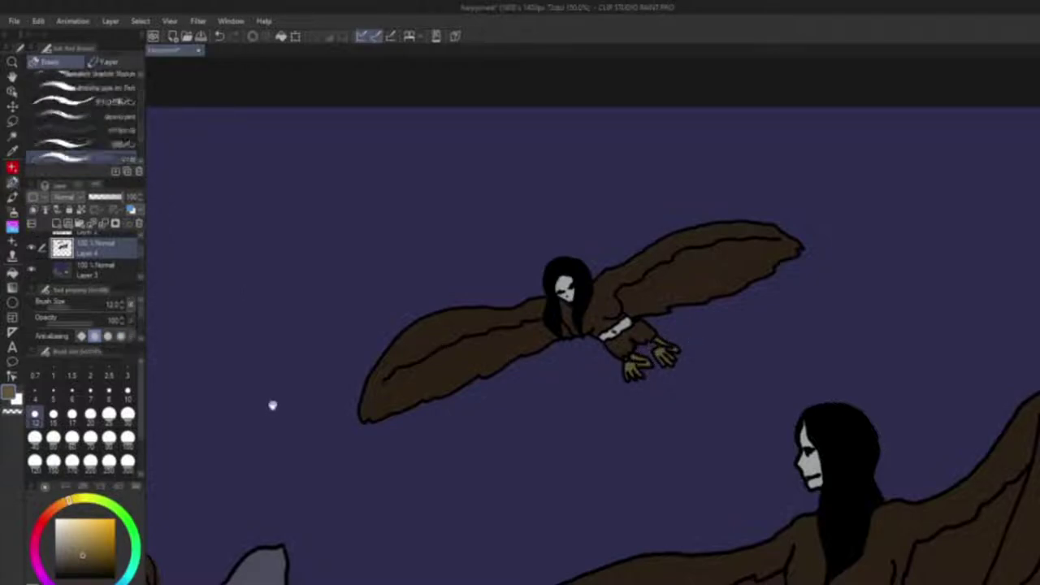
drag(271, 403, 714, 151)
drag(513, 316, 507, 299)
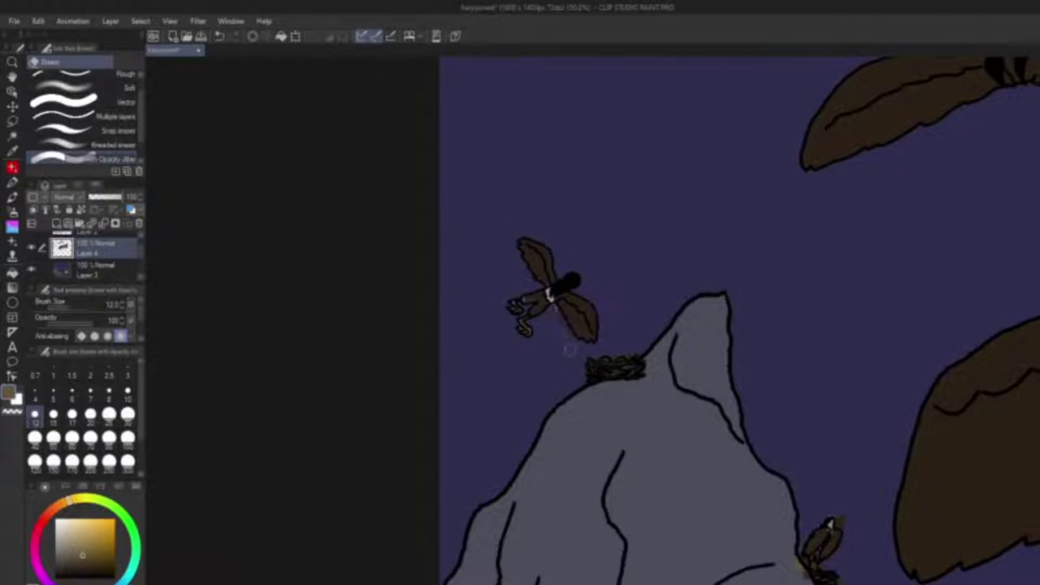
key(space)
drag(359, 342, 197, 208)
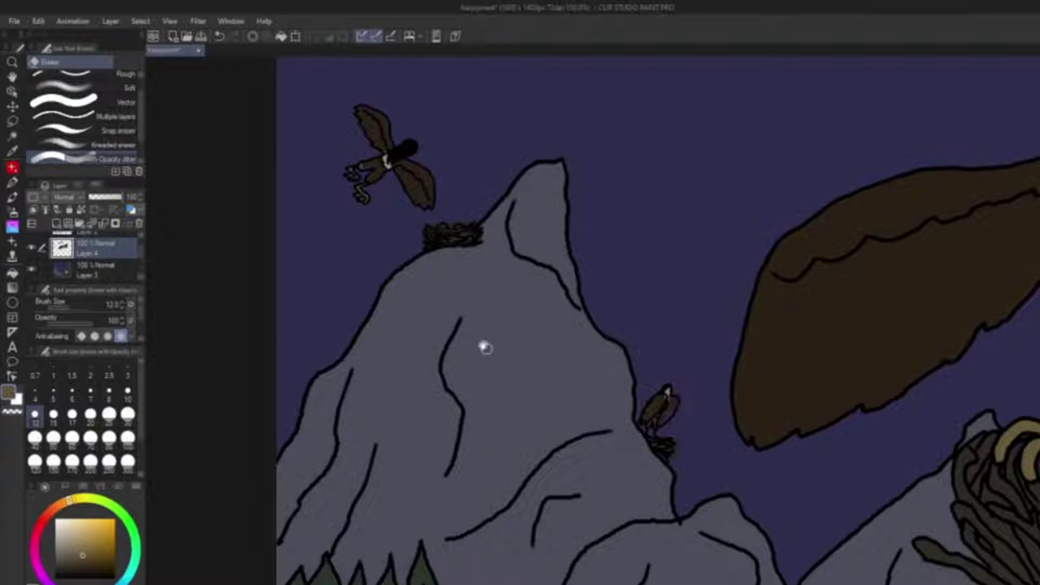
key(space)
drag(432, 225, 510, 365)
Reduce the brush size to 8, sample the brown and tan, and touch up the fills of the small distant harpies.
click(12, 183)
key(space)
drag(444, 306, 516, 370)
alt+click(535, 326)
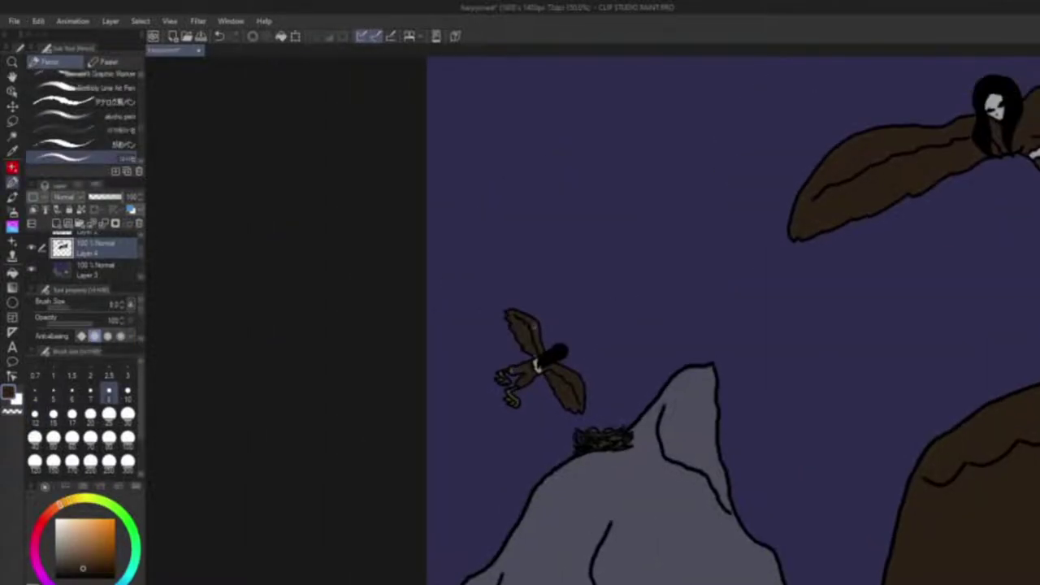
key(ctrl+z)
alt+click(505, 374)
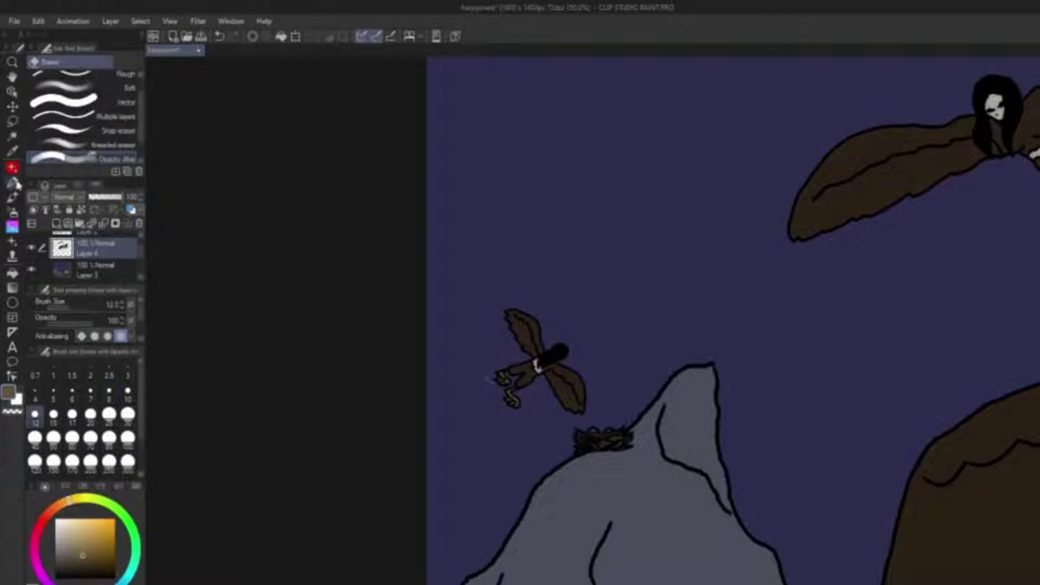
drag(499, 375, 381, 78)
alt+click(696, 300)
alt+click(692, 312)
drag(695, 312, 456, 247)
Sample the large eggs' color and paint tiny eggs in the nest on the distant peak.
alt+click(992, 349)
mouse_move(244, 78)
mouse_down()
mouse_move(548, 317)
mouse_move(543, 310)
mouse_move(558, 311)
mouse_up()
key(ctrl+z)
key(e)
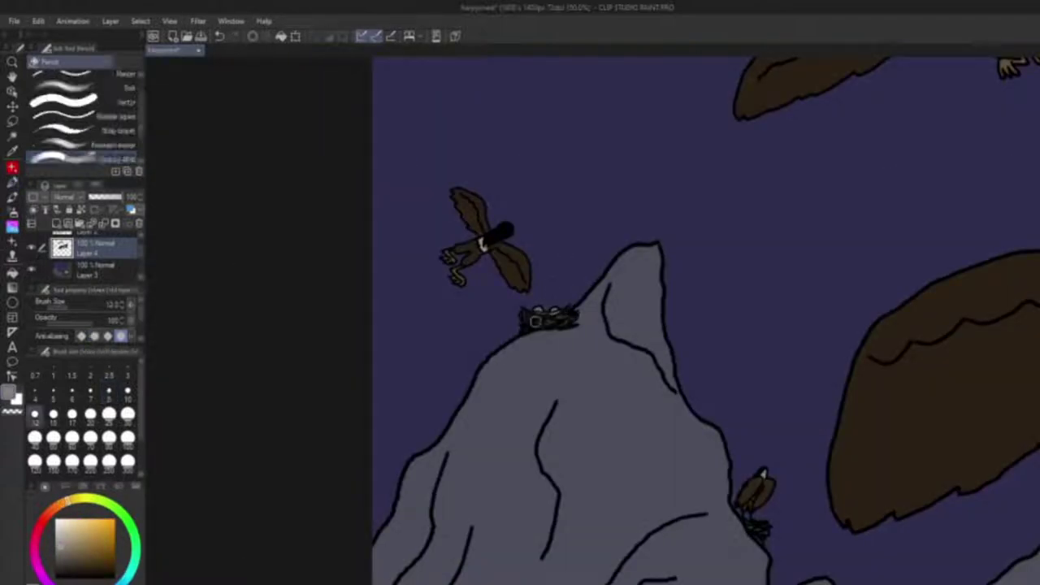
key(ctrl+z)
key(p)
drag(766, 502, 629, 342)
drag(629, 377, 628, 366)
drag(610, 308, 685, 426)
Add a new low-opacity layer above the harpies' color layer, choose a dark purple and set the brush size to 70.
key(ctrl+minus)
scroll(333, 404, down, 3)
click(56, 224)
click(92, 198)
mouse_move(86, 501)
mouse_down()
mouse_move(84, 584)
mouse_move(71, 565)
mouse_up()
click(90, 462)
click(90, 437)
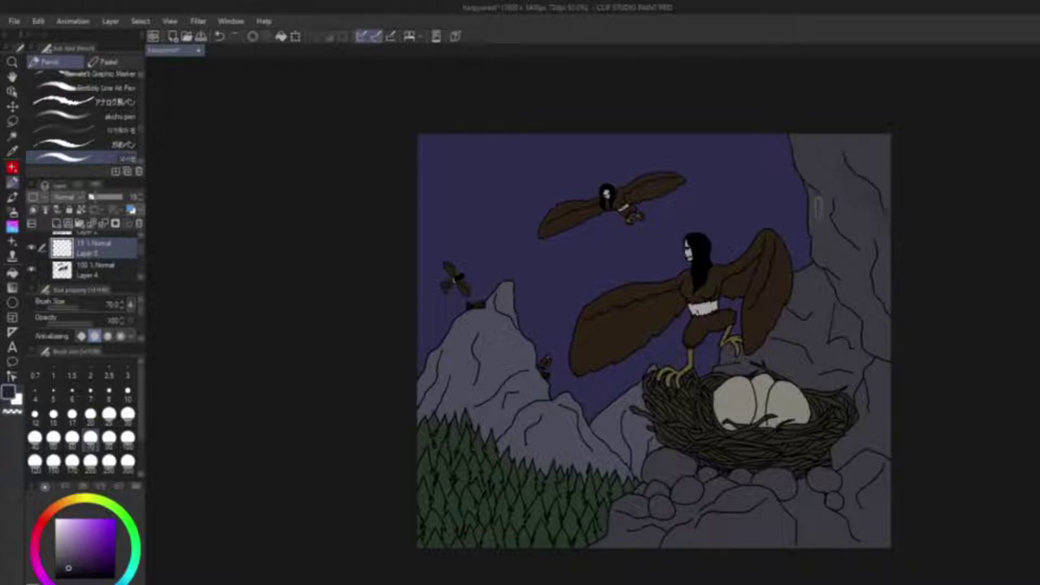
Shade the cliff and foreground rocks in dark purple, reducing the brush size to 20 and raising it to 30.
key(ctrl+z)
drag(762, 356, 827, 236)
click(90, 416)
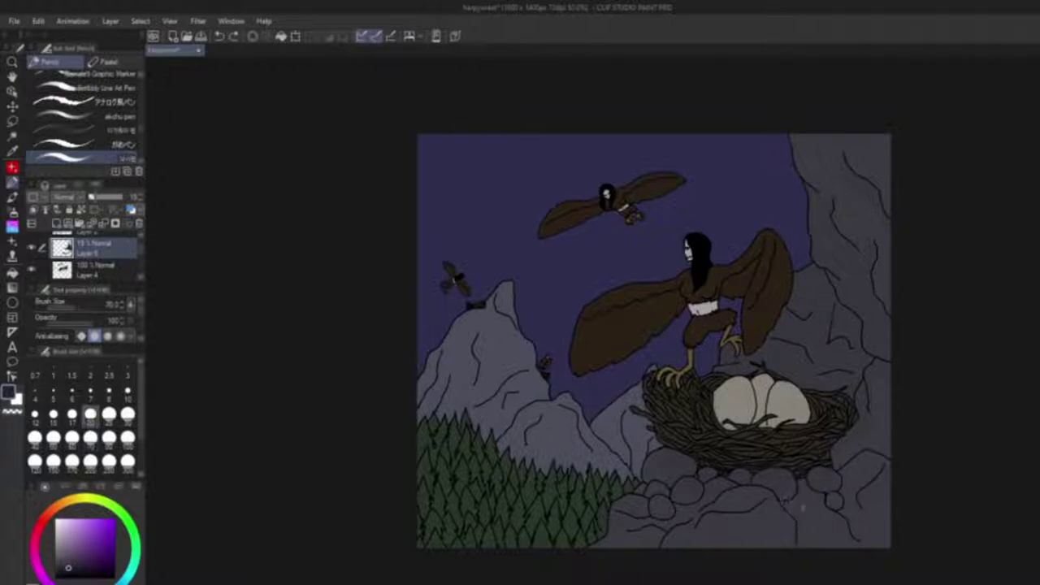
key(bracketright)
key(bracketright)
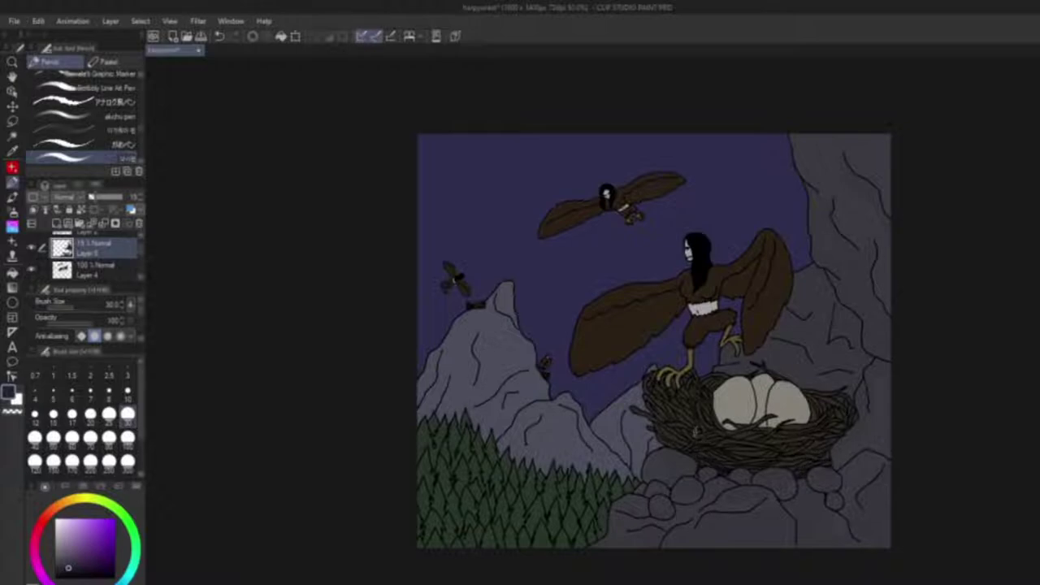
Shade the eggs, nest, harpies and distant peaks in translucent dark purple at brush size 30.
key(ctrl+z)
mouse_move(718, 405)
mouse_down()
mouse_move(728, 424)
mouse_move(771, 388)
mouse_move(775, 423)
mouse_move(808, 416)
mouse_up()
key(ctrl+z)
key(e)
key(p)
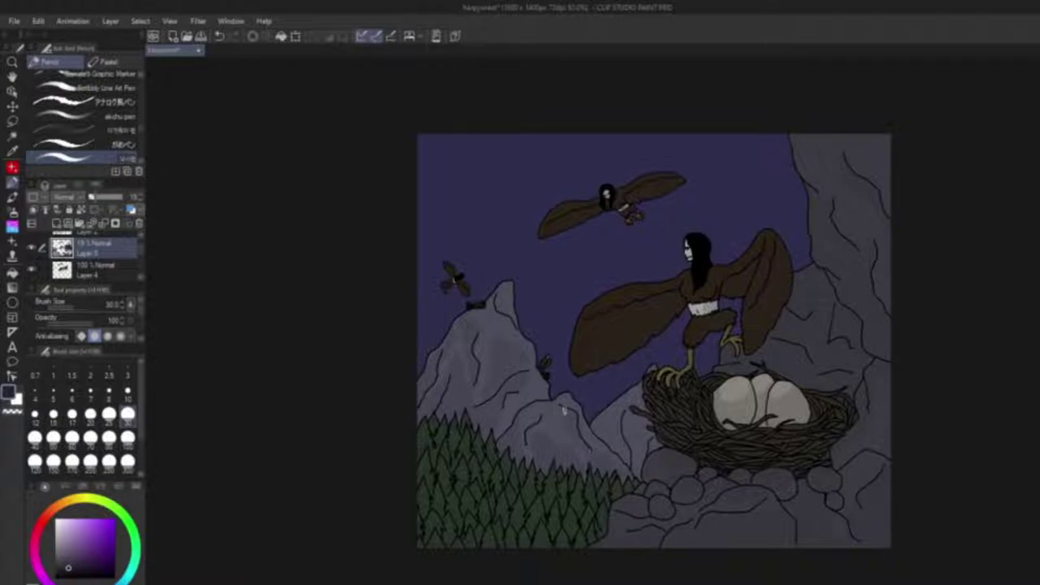
key(ctrl+z)
drag(610, 432, 611, 446)
Add another layer at 23% opacity and paint deeper shadows on the harpies' wings in a darker purple.
click(56, 224)
drag(76, 560, 66, 573)
click(96, 197)
key(ctrl+z)
mouse_move(691, 262)
mouse_down()
mouse_move(674, 297)
mouse_move(643, 306)
mouse_up()
key(ctrl+z)
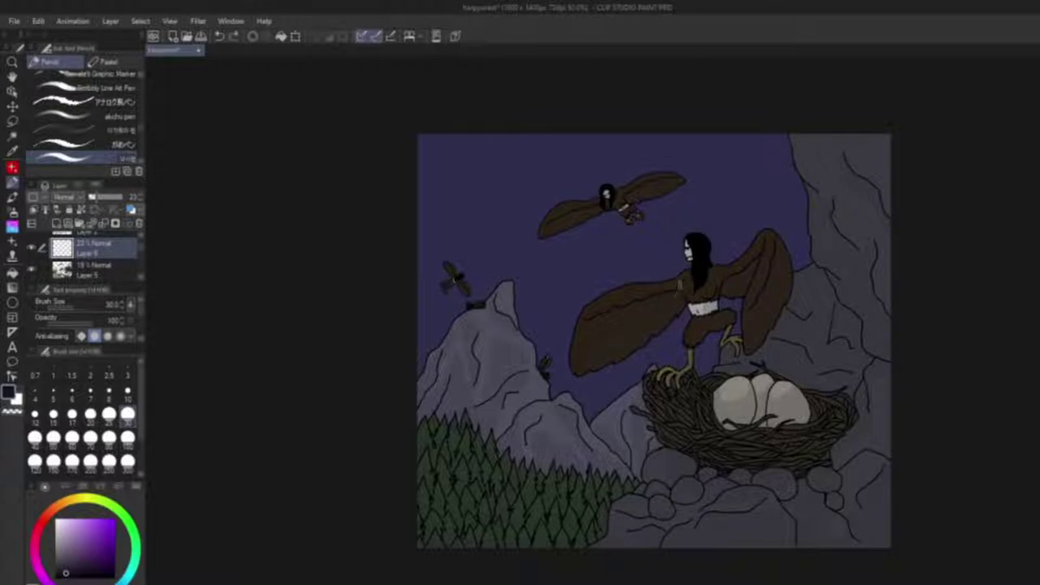
drag(580, 370, 585, 357)
Deepen the shadows on the eggs, nest, foreground boulders and the cliff face behind the nest.
key(e)
key(p)
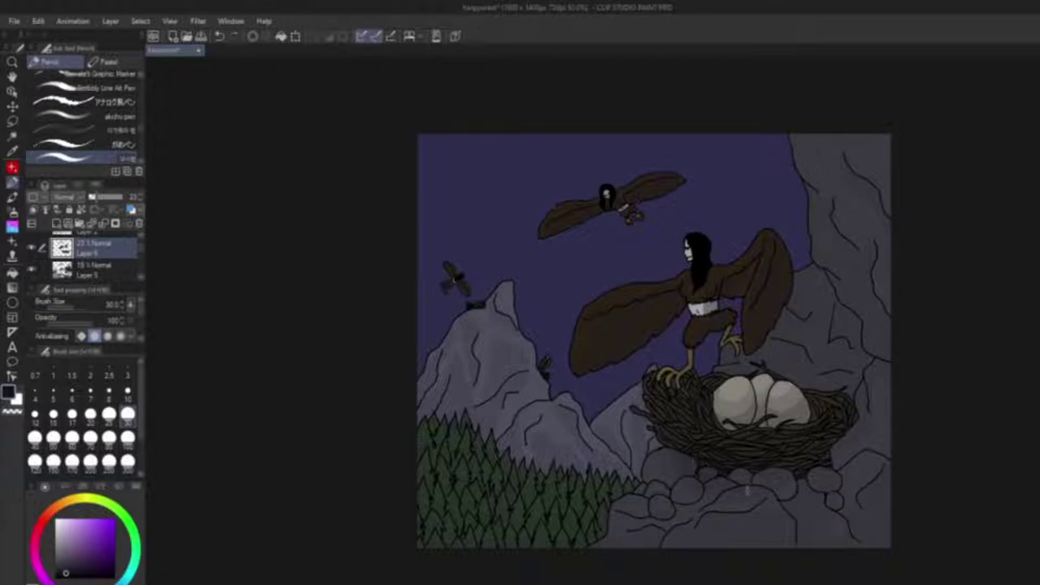
drag(828, 468, 814, 483)
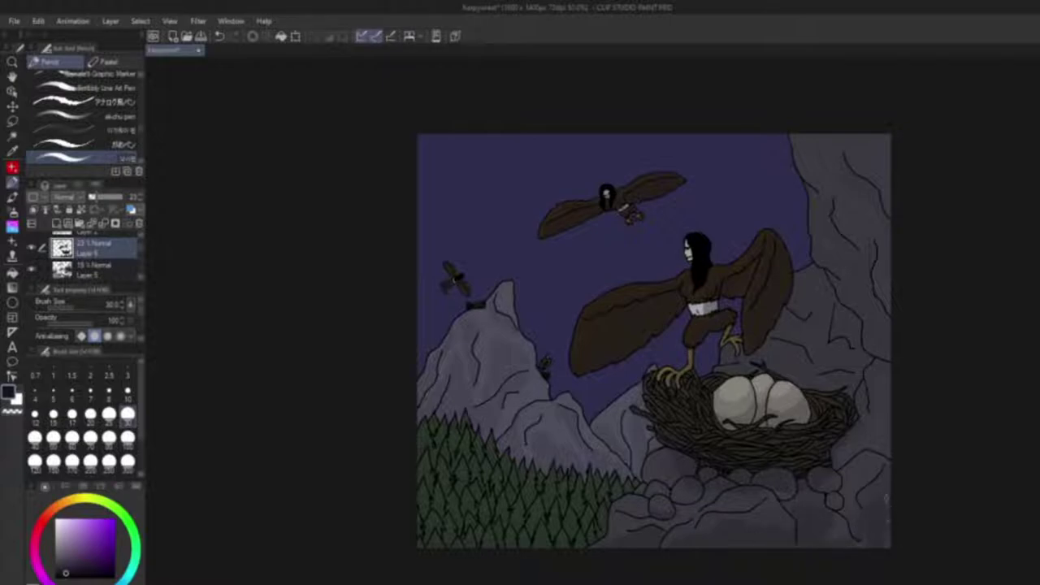
key(ctrl+z)
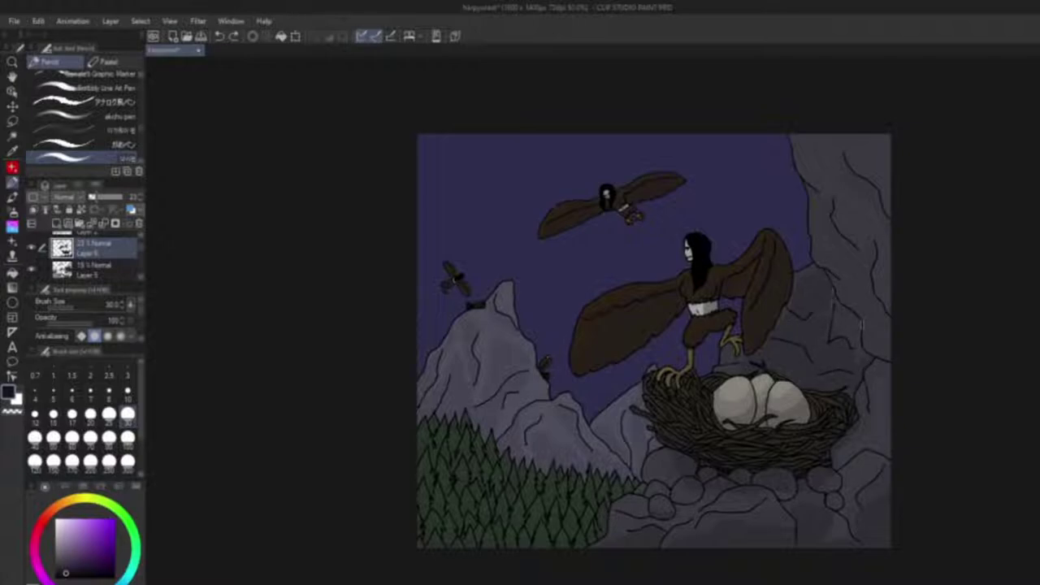
drag(857, 342, 855, 335)
key(ctrl+z)
key(ctrl+y)
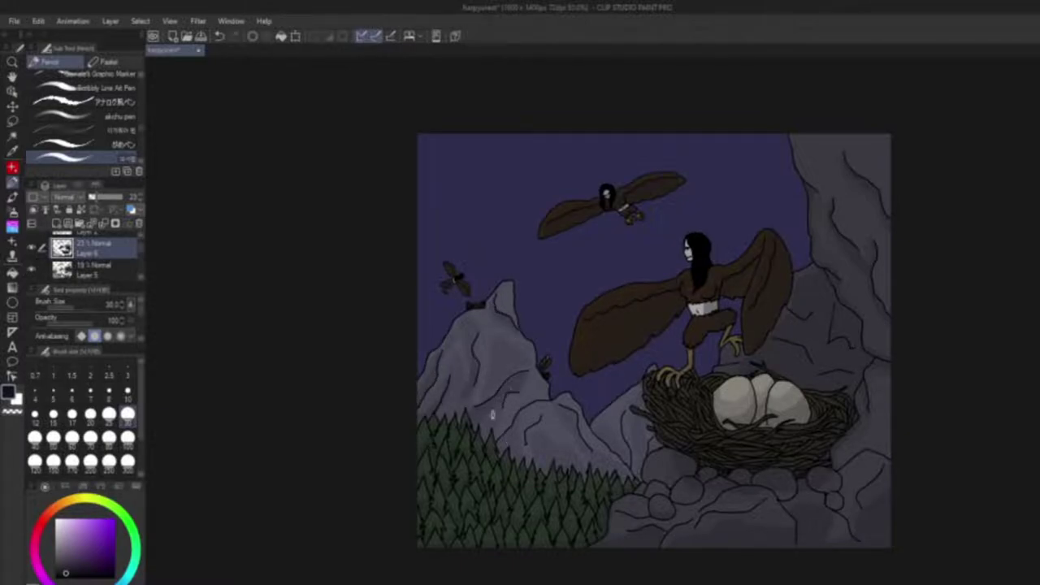
Deepen the shadows on the distant peaks and the forest below them.
key(ctrl+z)
drag(580, 420, 597, 463)
key(ctrl+z)
drag(541, 437, 559, 463)
key(ctrl+z)
key(ctrl+y)
key(ctrl+z)
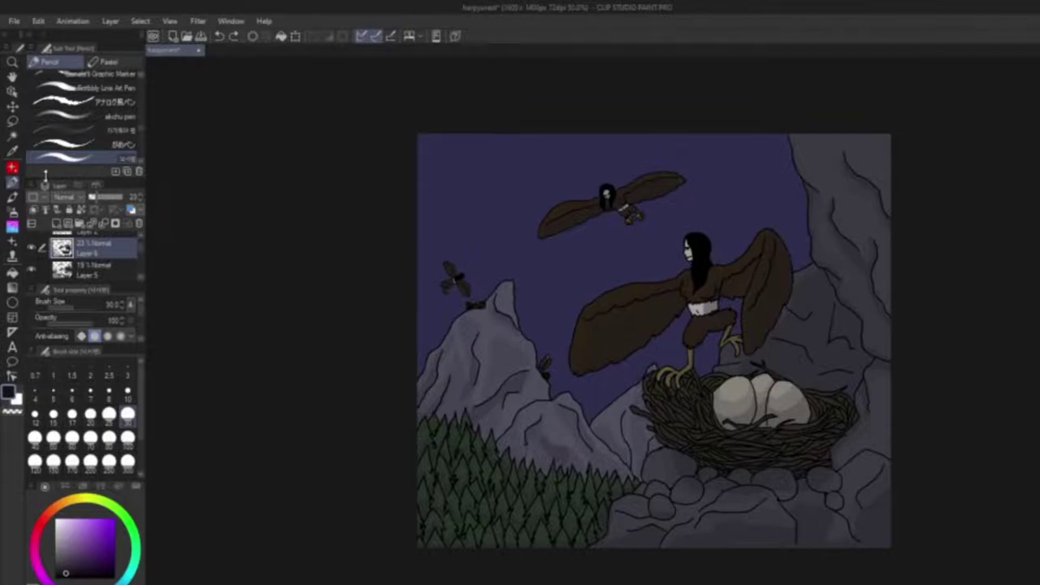
Merge the shading and harpy color layers down into the background color layer.
scroll(81, 122, down, 5)
click(89, 99)
scroll(89, 252, down, 3)
click(94, 255)
right_click(94, 258)
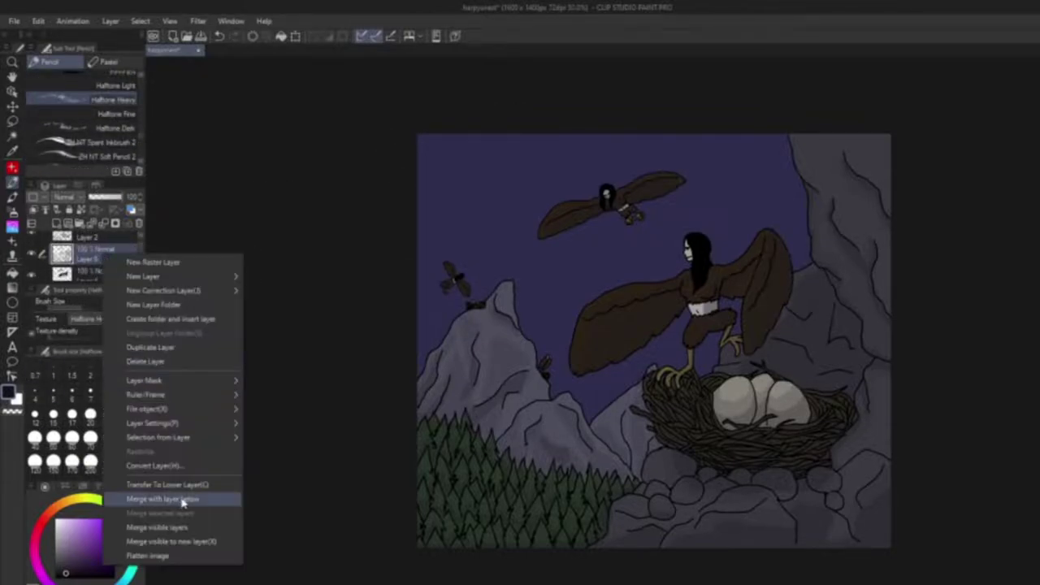
click(162, 501)
click(77, 128)
drag(456, 177, 472, 169)
key(ctrl+z)
drag(142, 136, 141, 144)
click(89, 123)
click(81, 161)
click(57, 521)
drag(467, 178, 502, 202)
key(ctrl+z)
Choose a pale lavender gray and draw a round, filled moon in the sky above the distant peaks.
click(55, 534)
click(12, 303)
click(502, 202)
key(ctrl+z)
drag(460, 169, 496, 204)
key(p)
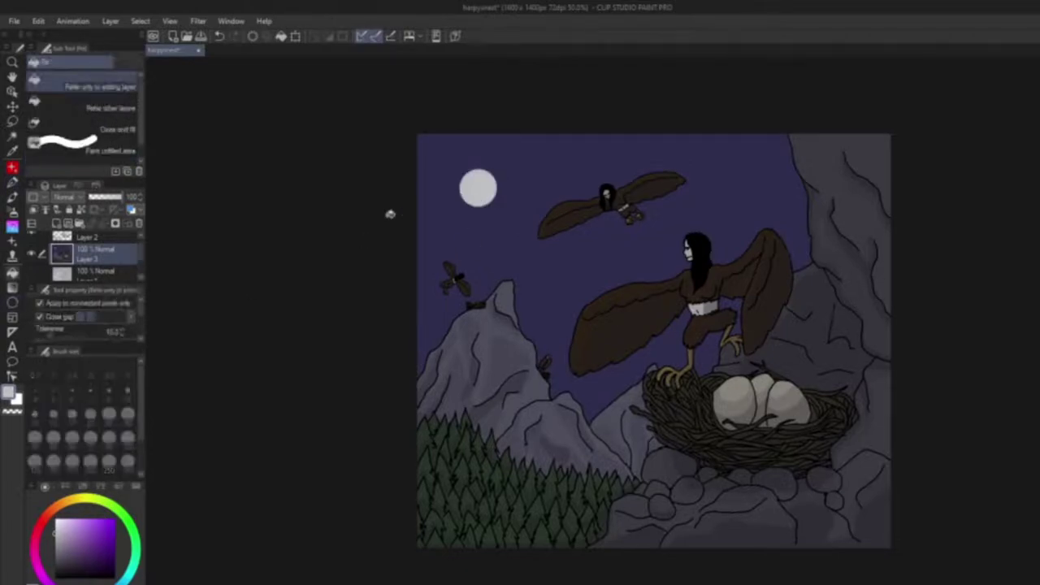
Paint gray texture on the moon with the ZH NT Cardboard Swoosh brush at size 17 and the ZH NT Dynamic 5B brush.
click(97, 131)
click(61, 542)
click(55, 536)
drag(471, 183, 486, 199)
click(91, 88)
click(71, 414)
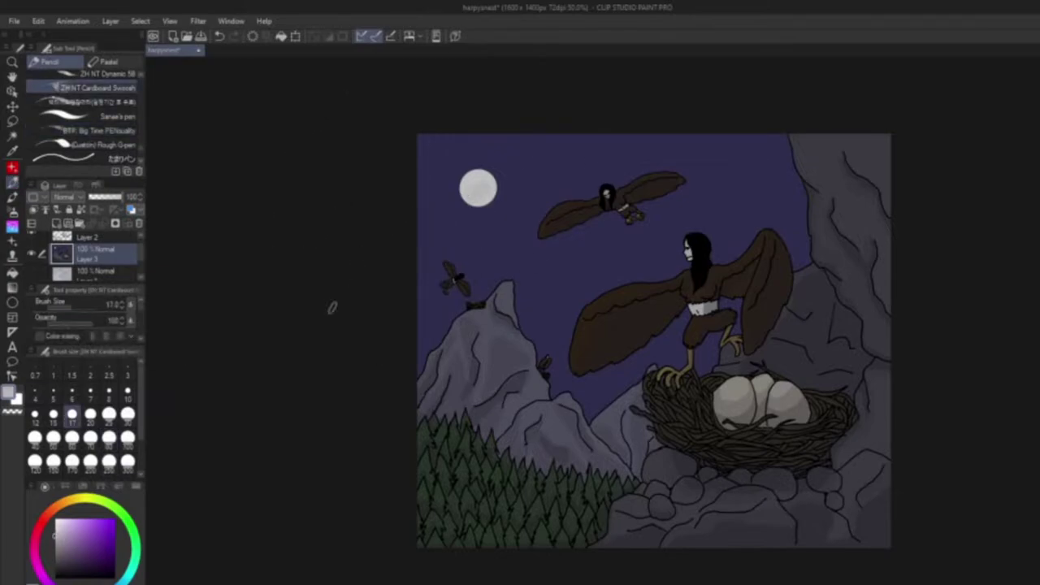
click(102, 74)
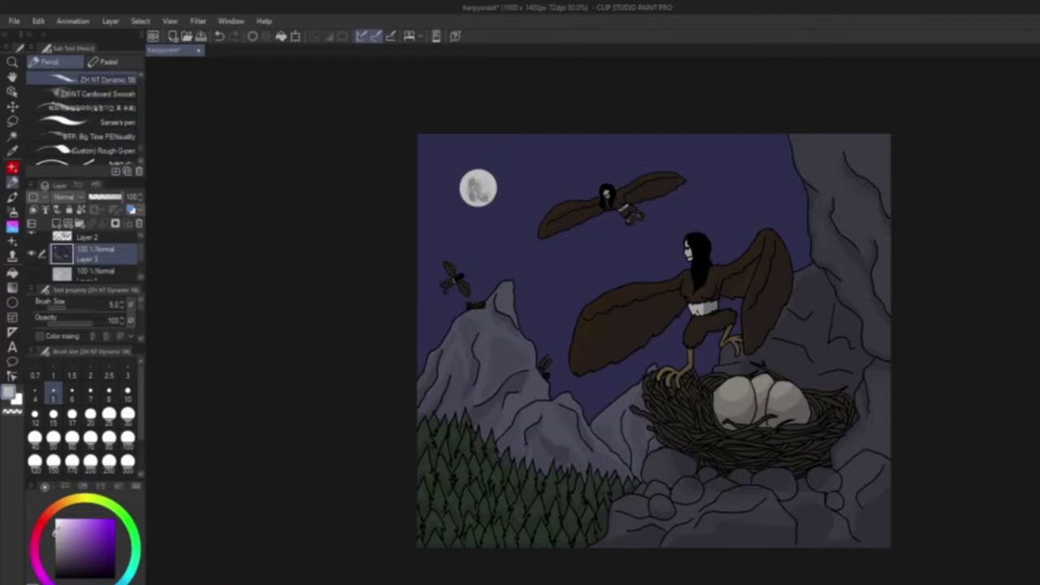
Mottle the moon's surface in light grays with the BTP: Big Time PENsuality brush, raising its size to 50.
click(97, 136)
mouse_move(471, 180)
mouse_down()
mouse_move(486, 185)
mouse_move(487, 175)
mouse_move(485, 192)
mouse_up()
click(56, 522)
click(55, 534)
click(55, 537)
key(ctrl+z)
click(55, 545)
click(109, 416)
click(56, 438)
alt+click(479, 186)
alt+click(477, 191)
click(56, 540)
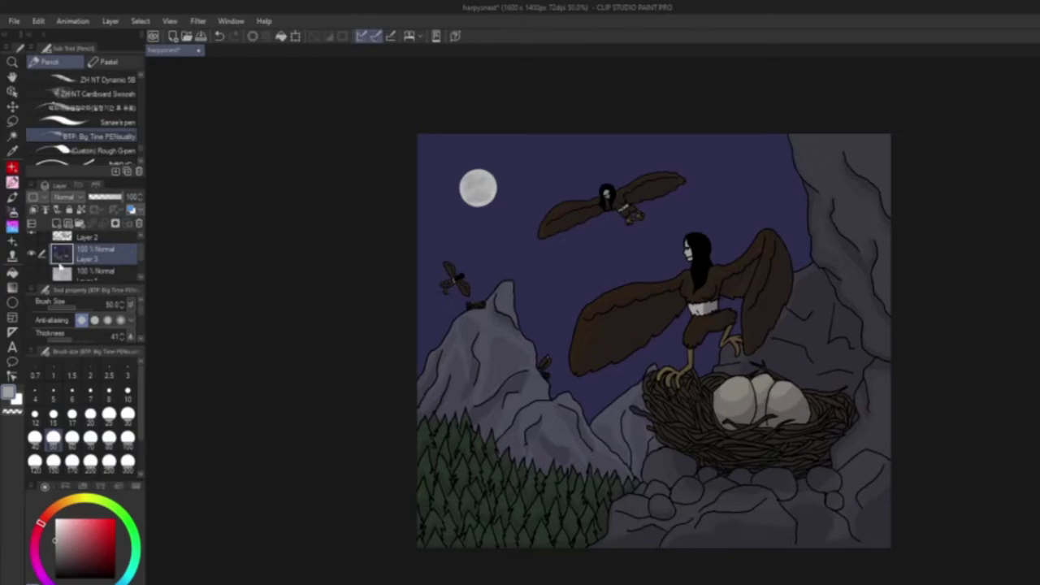
Scatter small white stars across the sky around the moon and harpies with a plain pen brush at size 15.
click(54, 393)
click(55, 522)
click(95, 165)
click(70, 393)
key(ctrl+z)
click(109, 393)
key(ctrl+z)
click(53, 417)
click(485, 236)
click(549, 166)
click(446, 221)
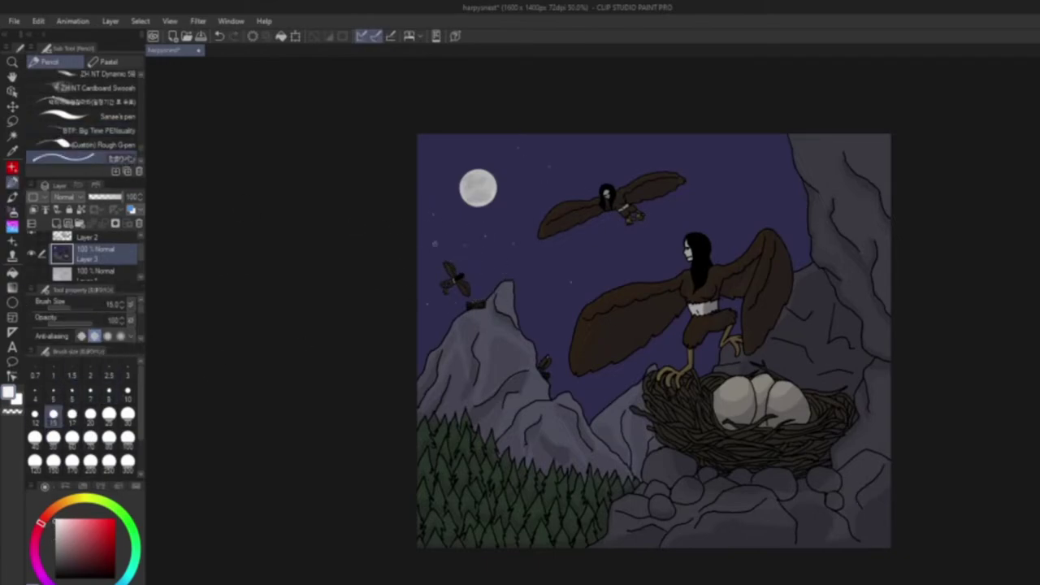